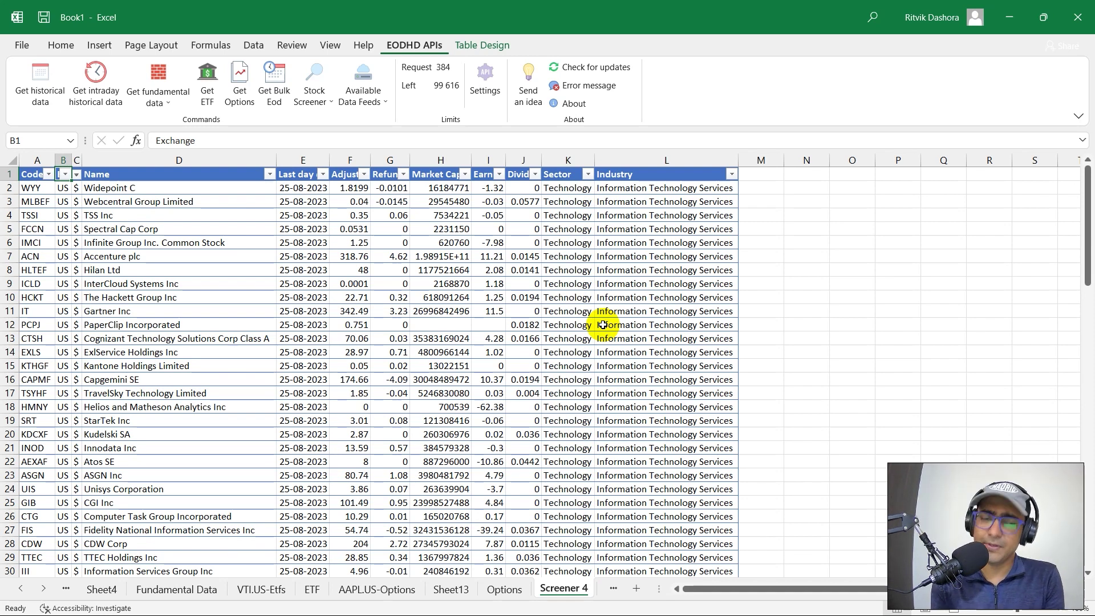
Step through the Options, AAPL.US-Options and VTI.US-Etfs sheets to reach Fundamental Data.
left_click(497, 589)
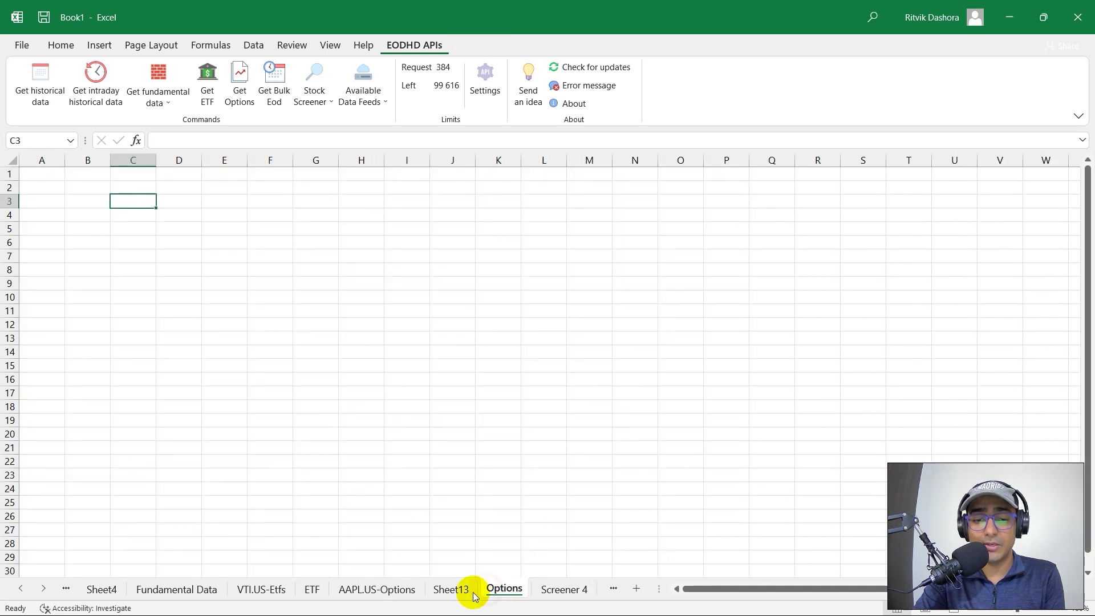
left_click(402, 592)
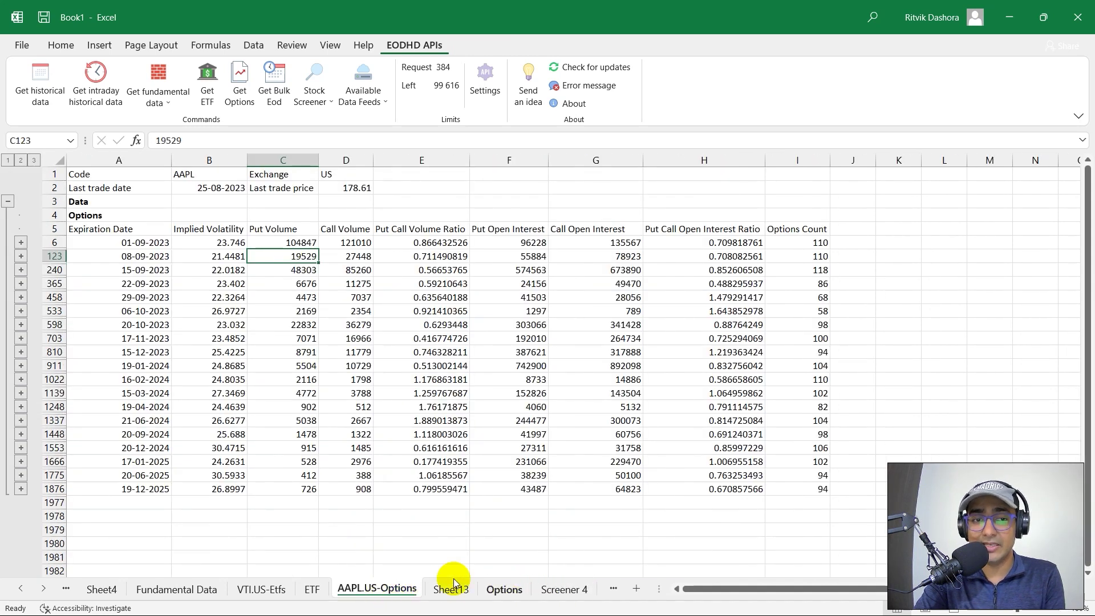
left_click(269, 590)
left_click(179, 594)
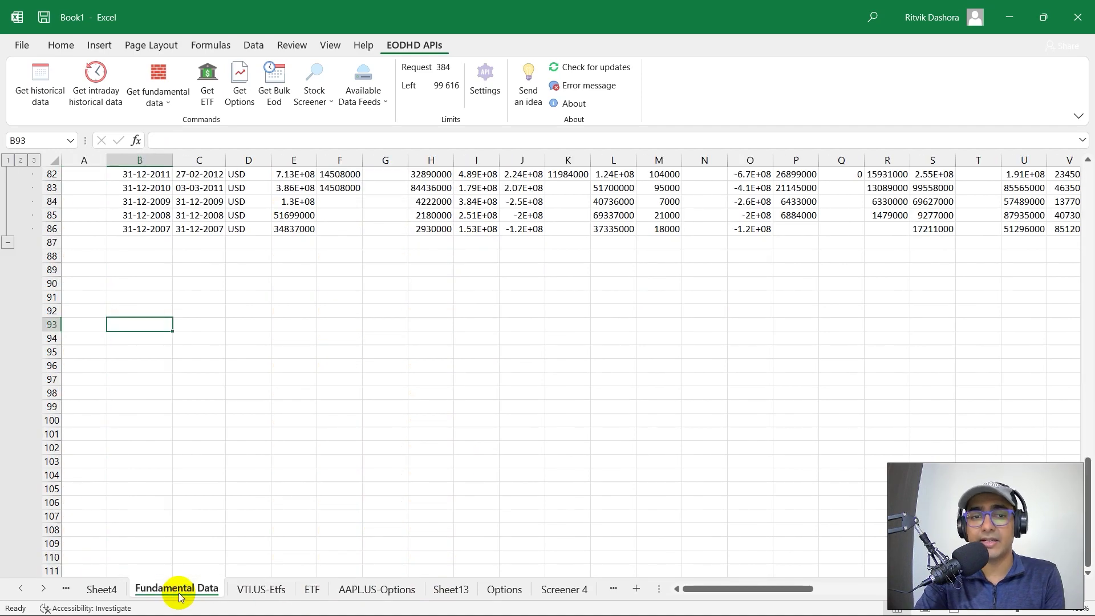
scroll(286, 356, "up", 20)
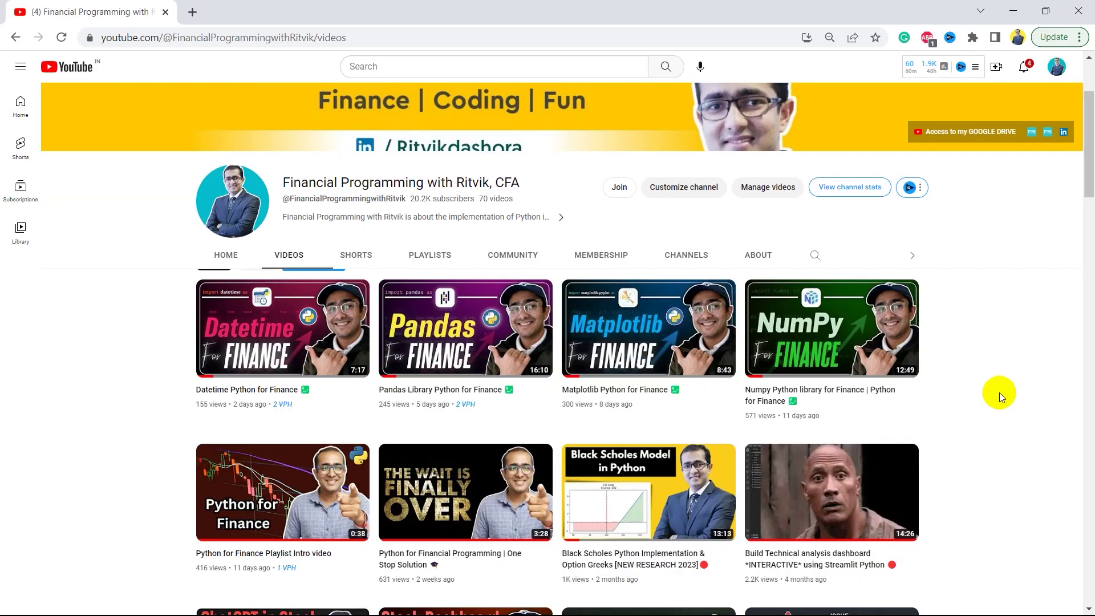
Scroll down through the YouTube channel's Videos list.
scroll(1000, 393, "down", 4)
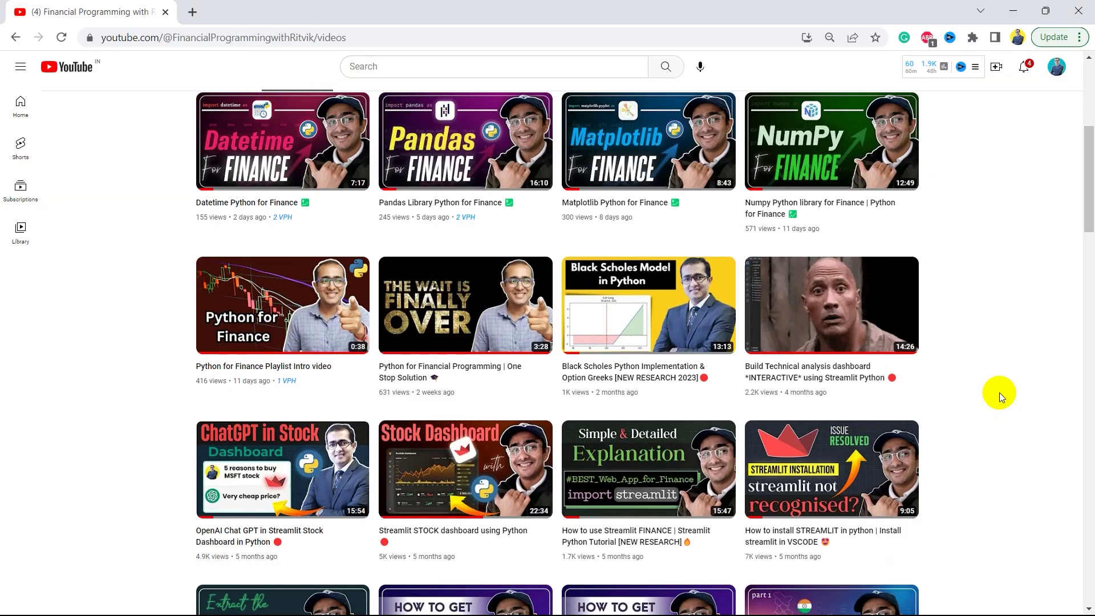
scroll(1000, 393, "down", 8)
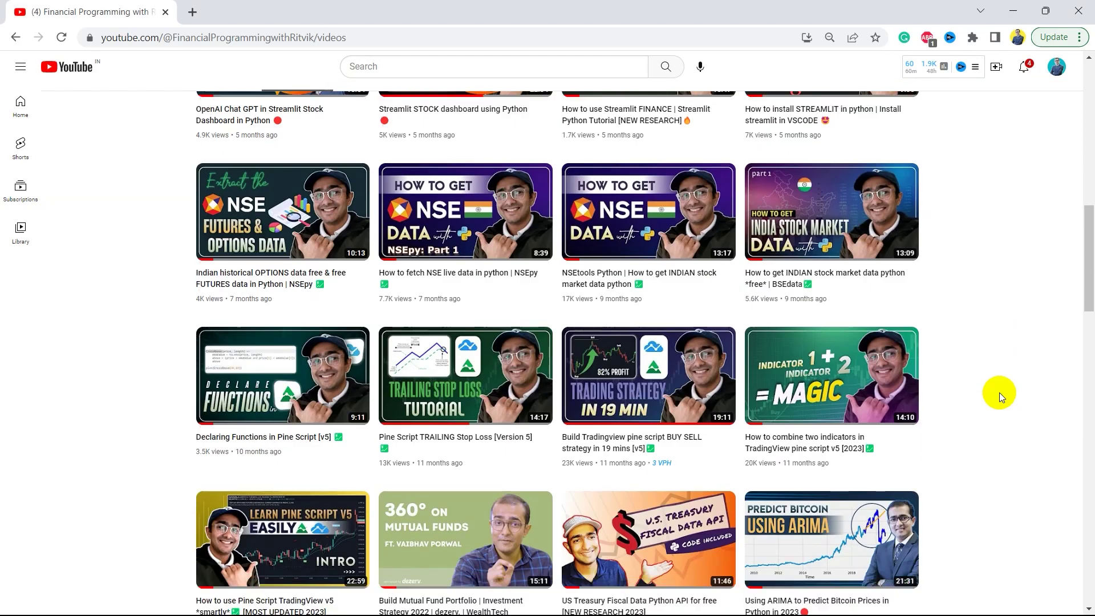
scroll(1000, 393, "down", 7)
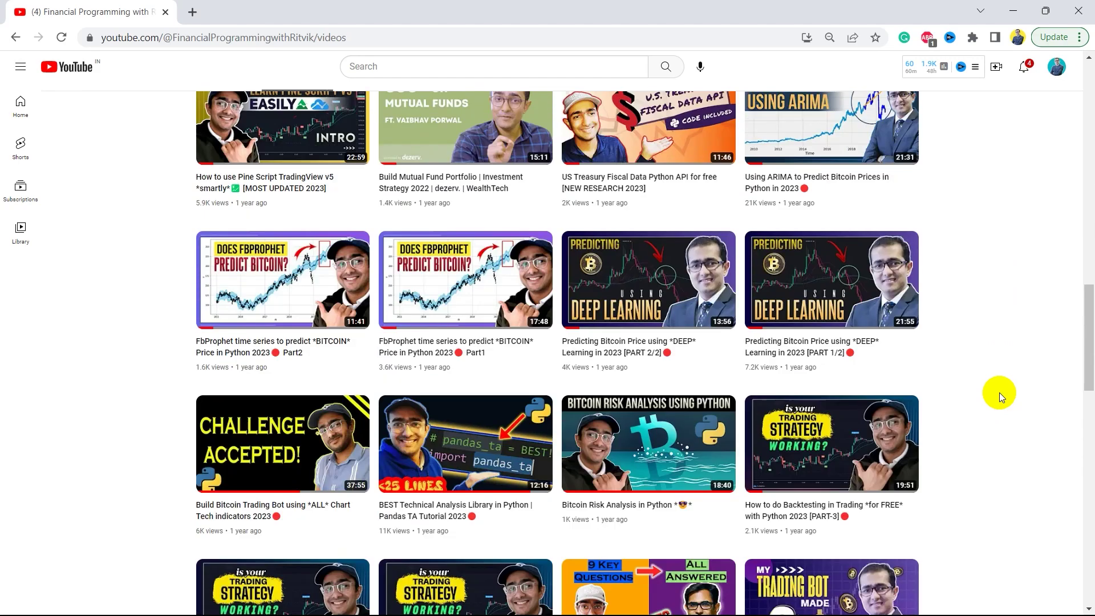
scroll(1000, 392, "down", 4)
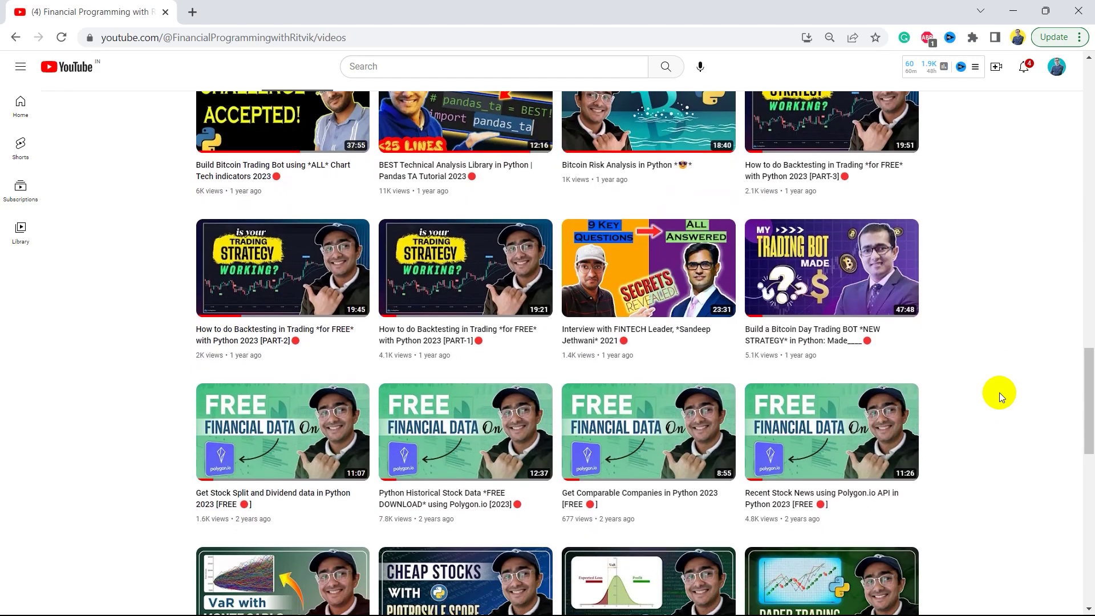
scroll(1000, 393, "down", 6)
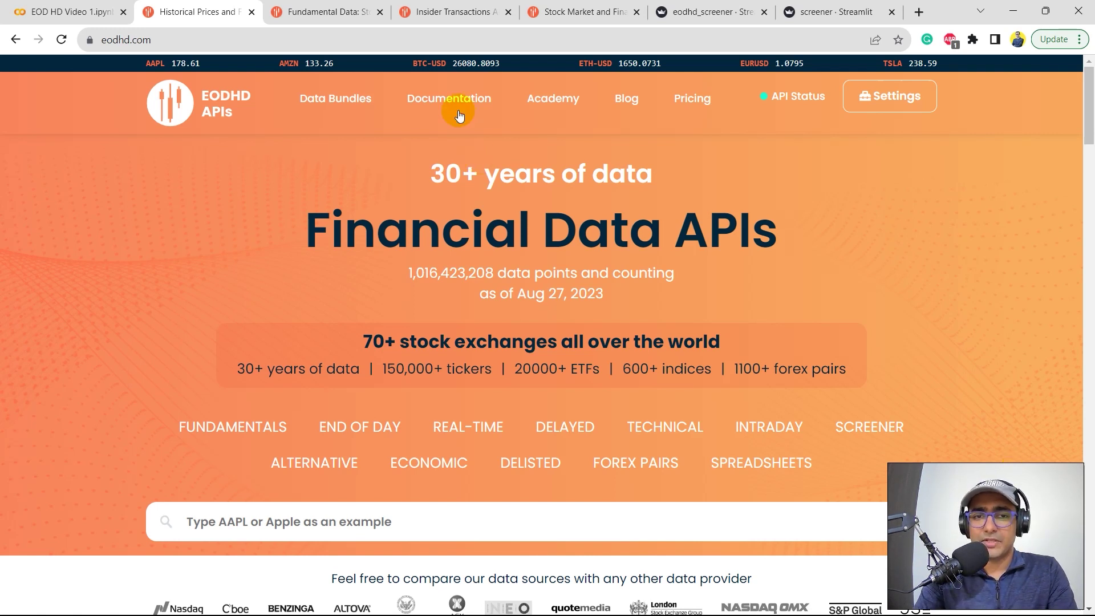
Open the EODHD Excel Add-In documentation page and download the add-in installer.
mouse_move(445, 98)
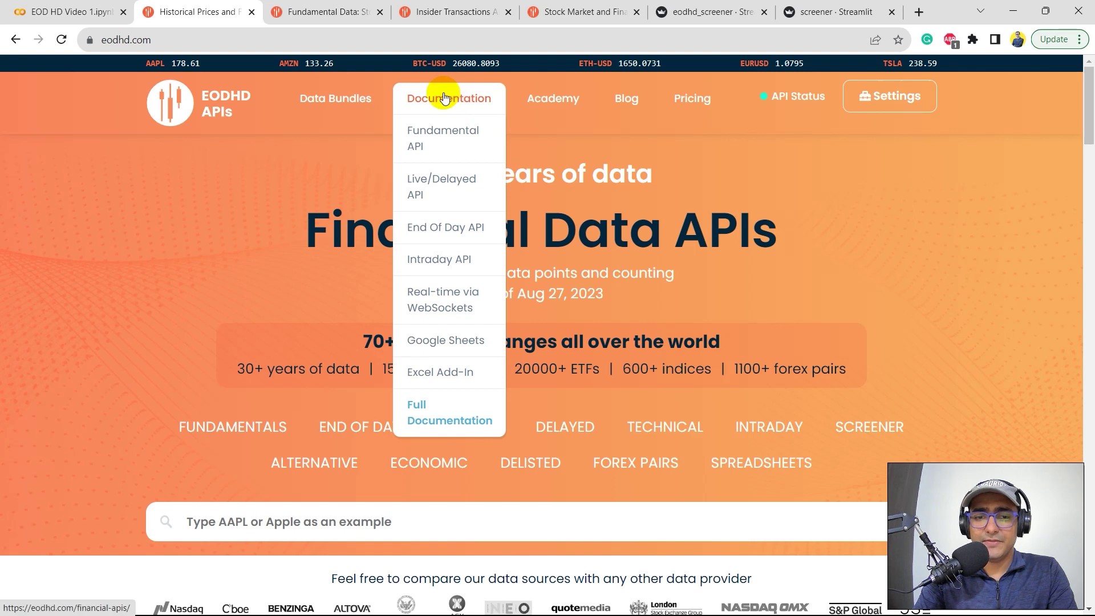
left_click(437, 376)
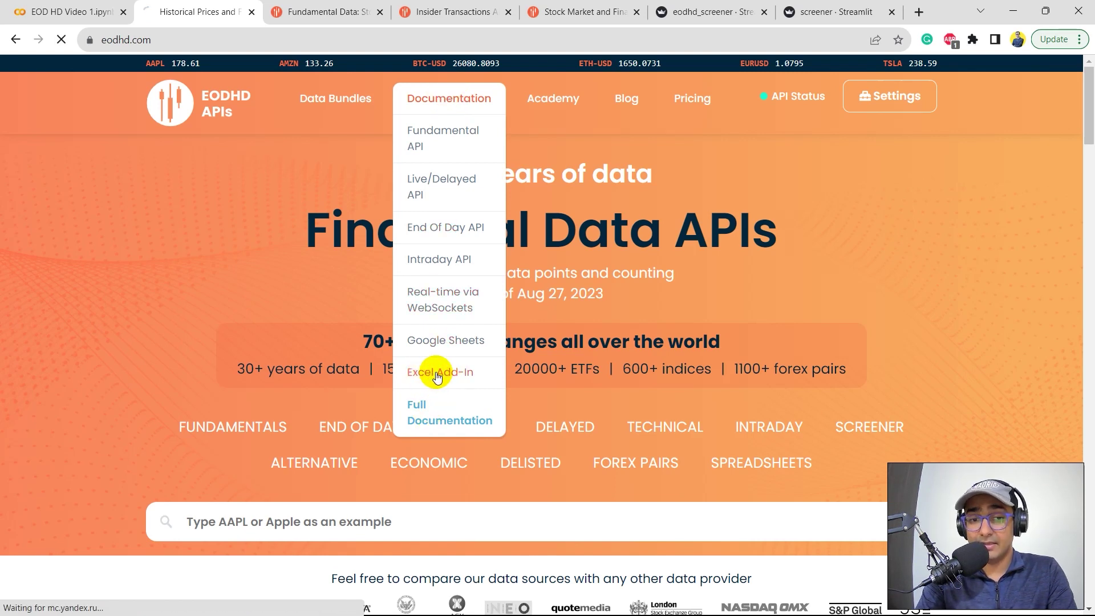
scroll(948, 422, "down", 5)
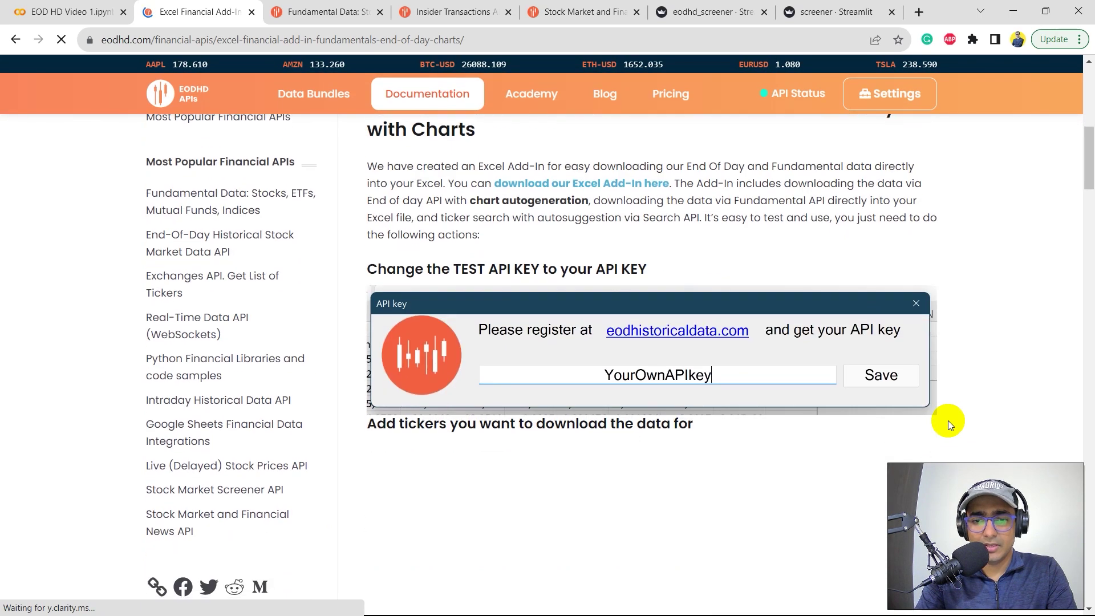
scroll(948, 421, "up", 10)
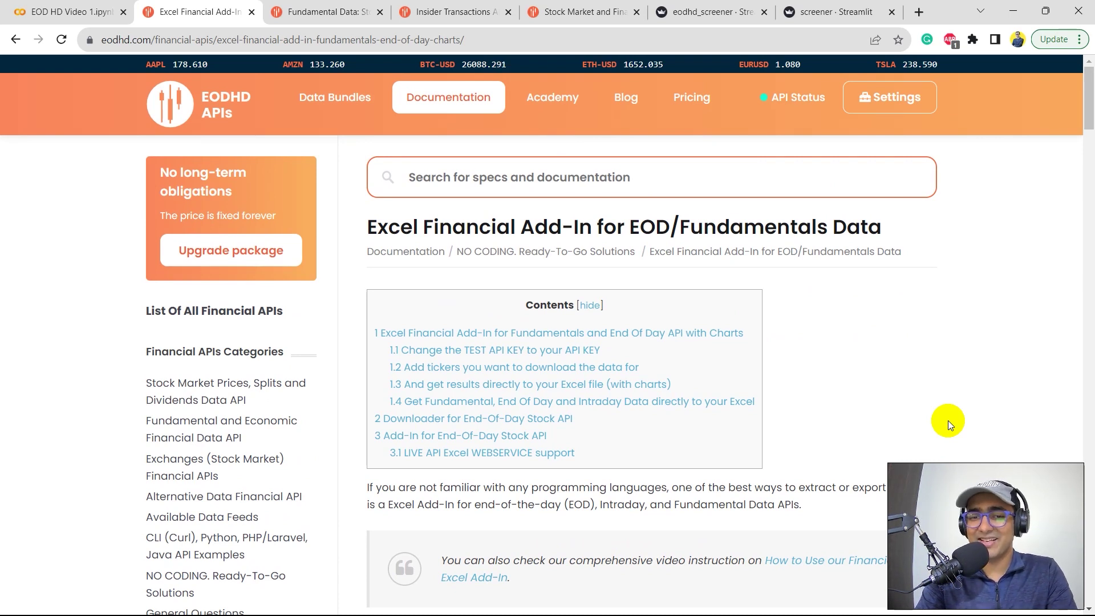
scroll(948, 420, "down", 3)
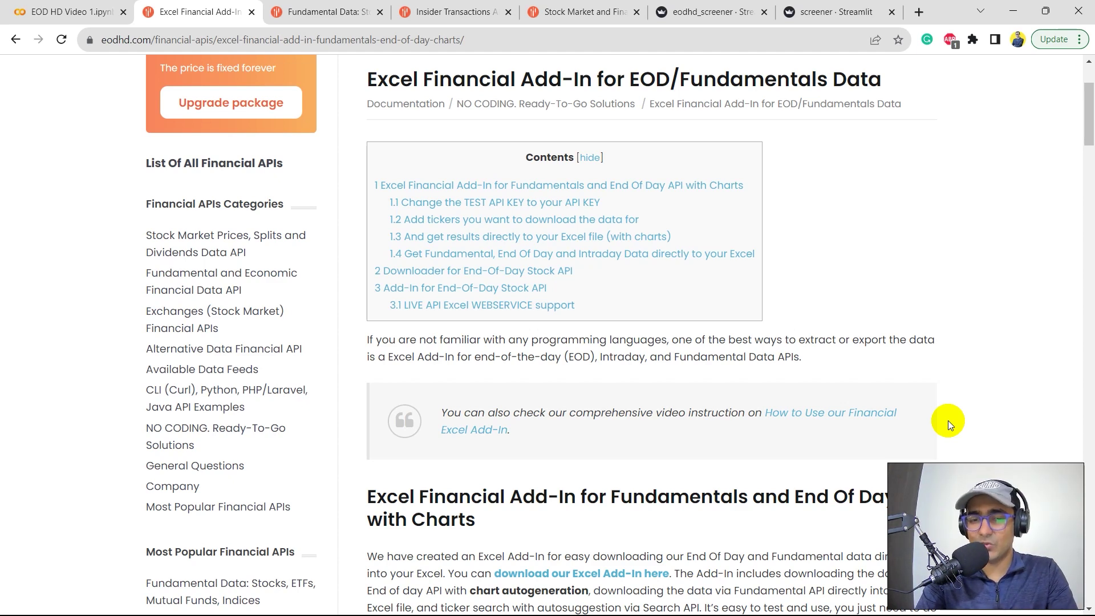
scroll(948, 420, "down", 5)
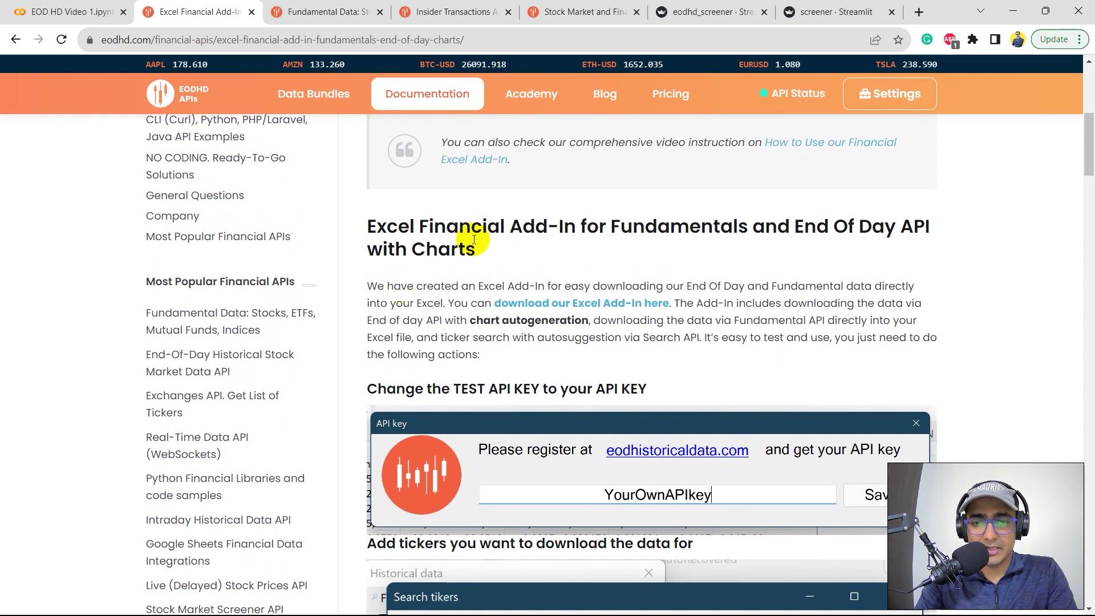
left_click(582, 306)
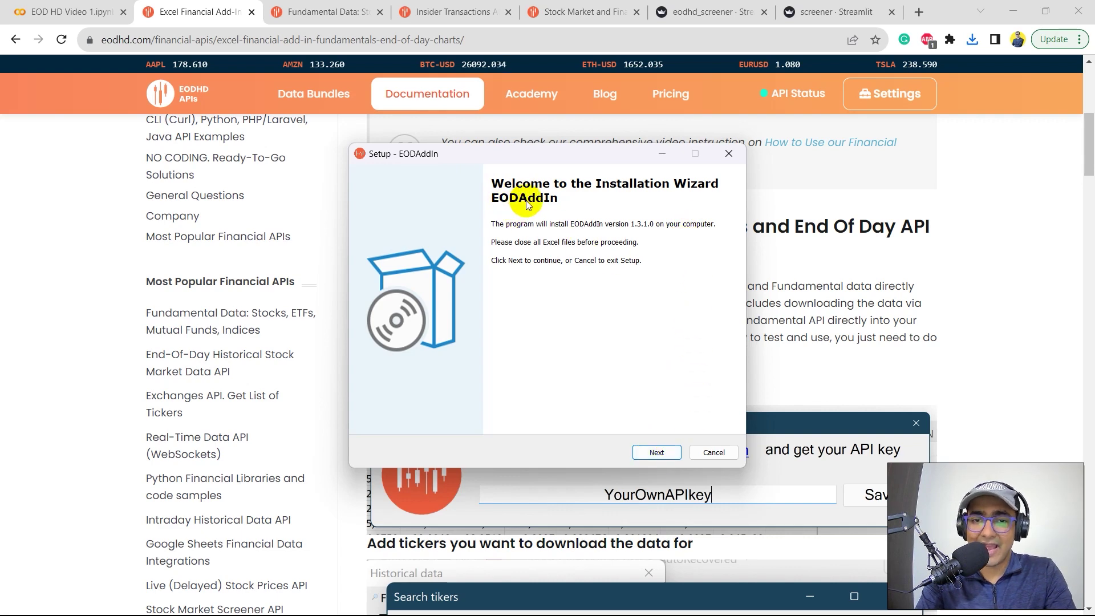
Install EODAddIn 1.3.1.0, accepting the licence and keeping the default folders.
left_click(648, 457)
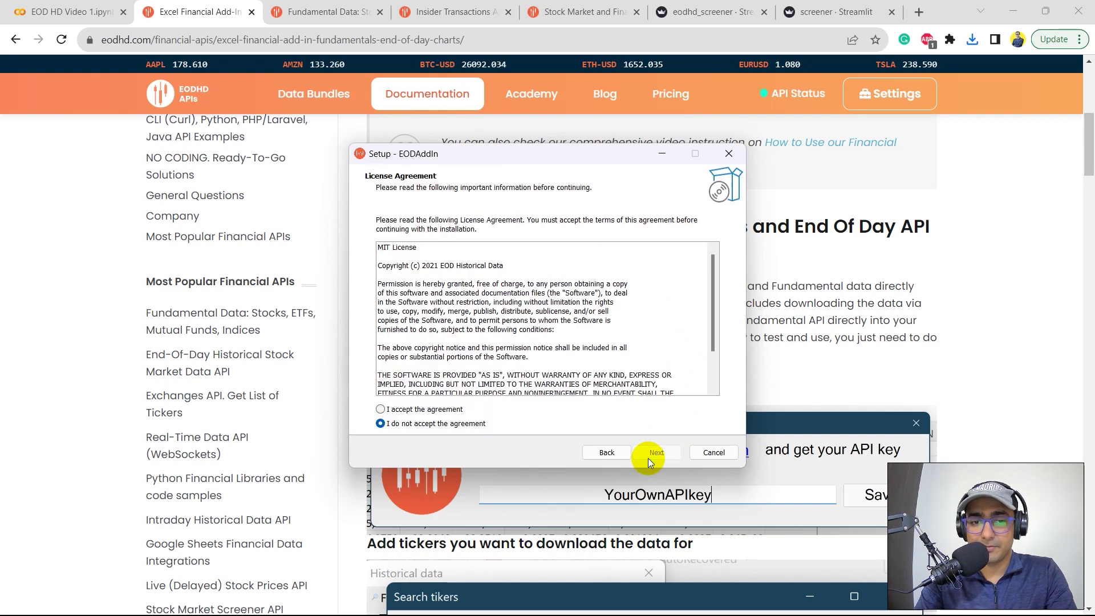
left_click(439, 410)
left_click(665, 456)
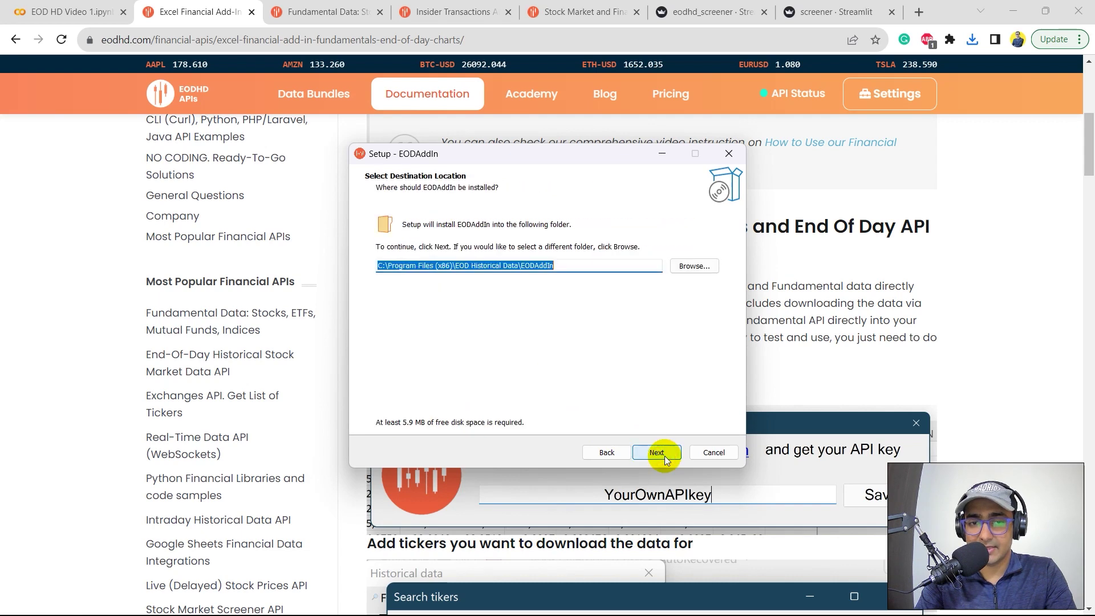
left_click(665, 457)
left_click(665, 457)
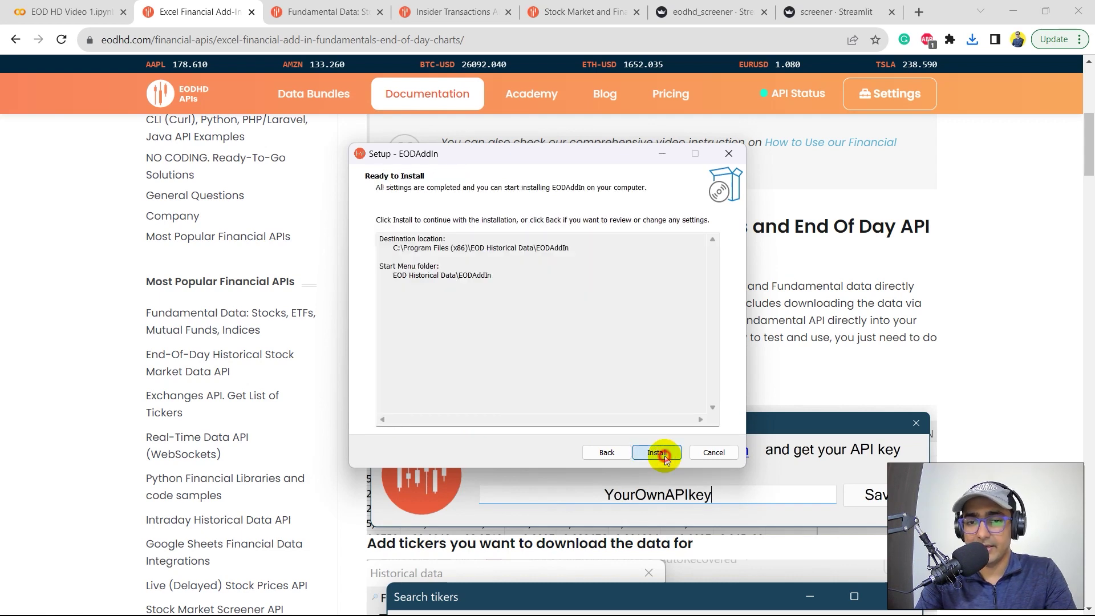
left_click(658, 453)
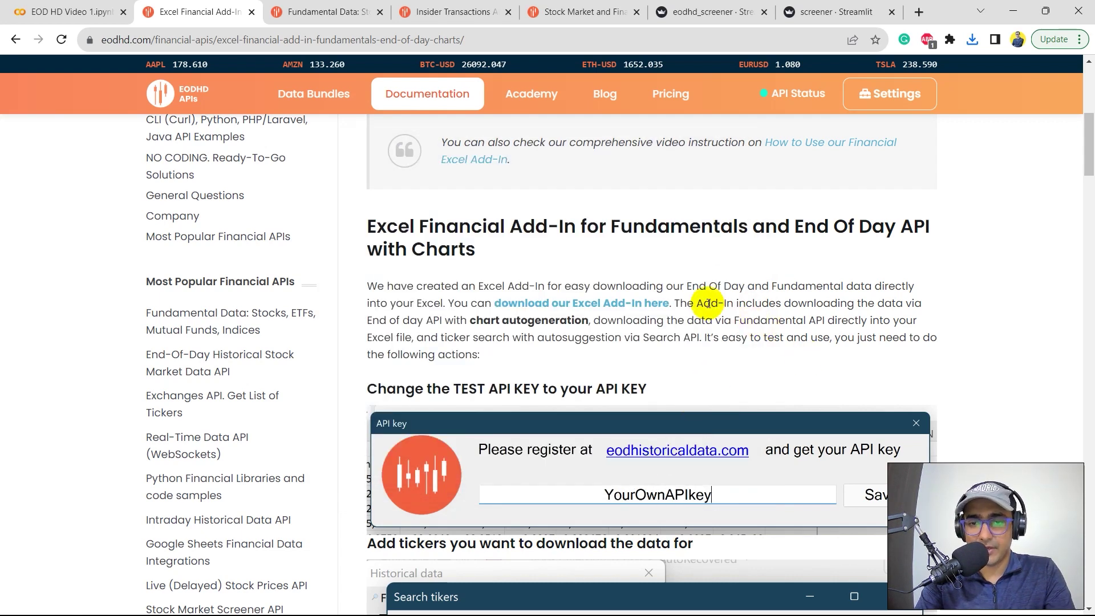
left_click_drag(703, 303, 798, 303)
Read the add-in documentation intro, highlighting the end-of-day API phrase and results-in-Excel heading.
scroll(802, 299, "down", 1)
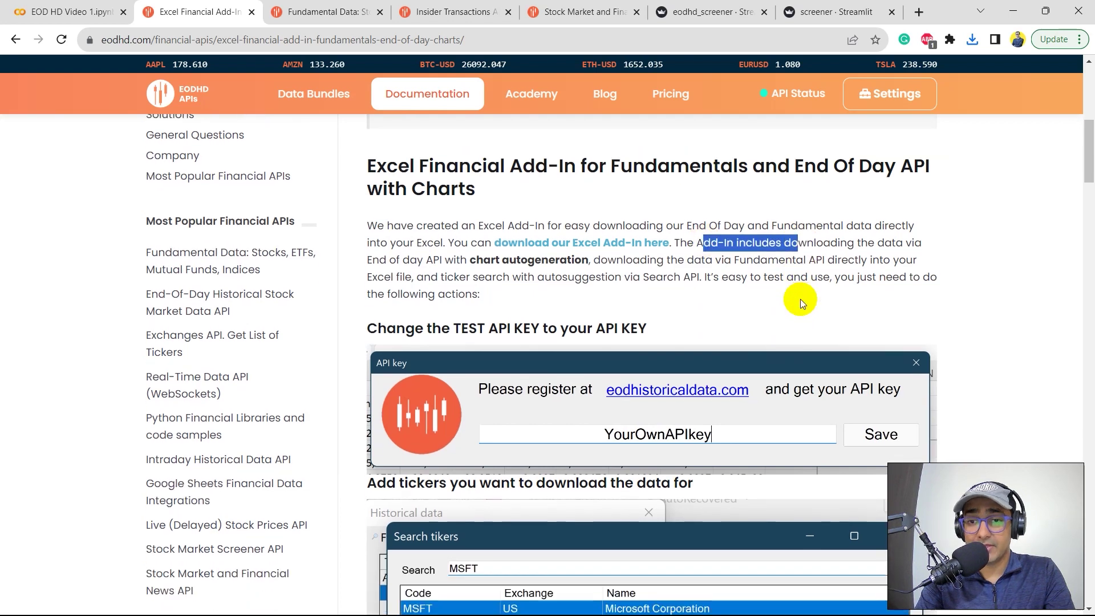
left_click(398, 263)
left_click_drag(398, 264, 588, 260)
left_click(573, 257)
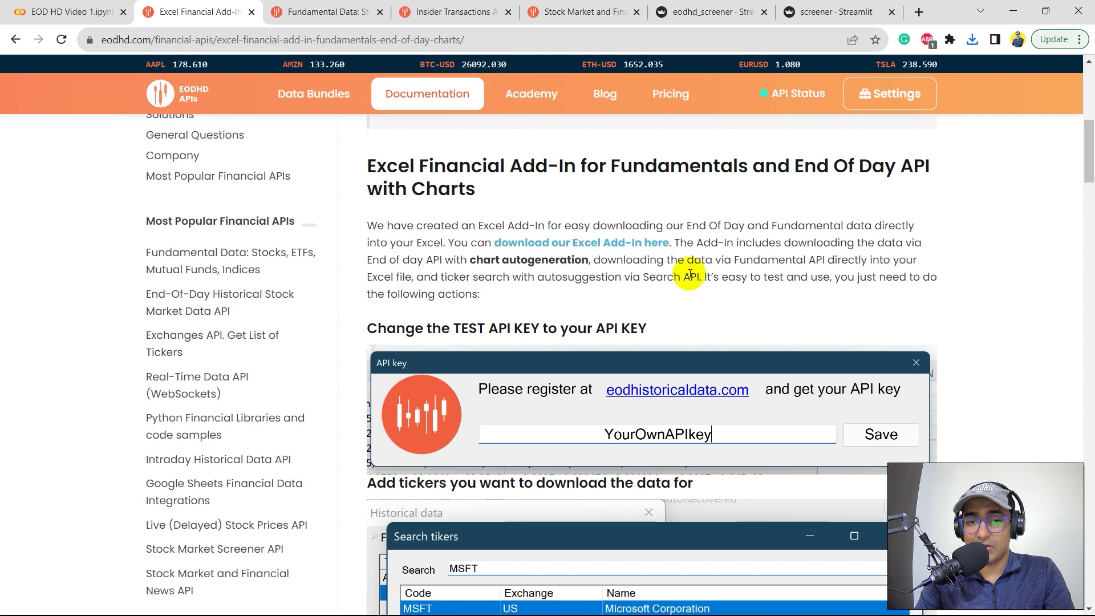
scroll(689, 273, "down", 2)
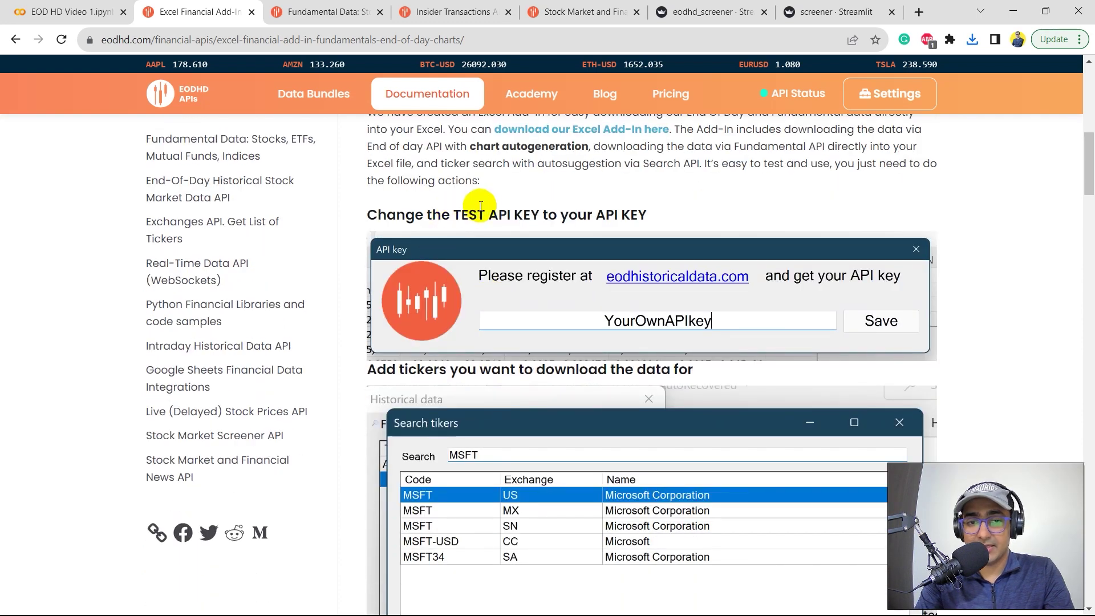
scroll(578, 375, "down", 1)
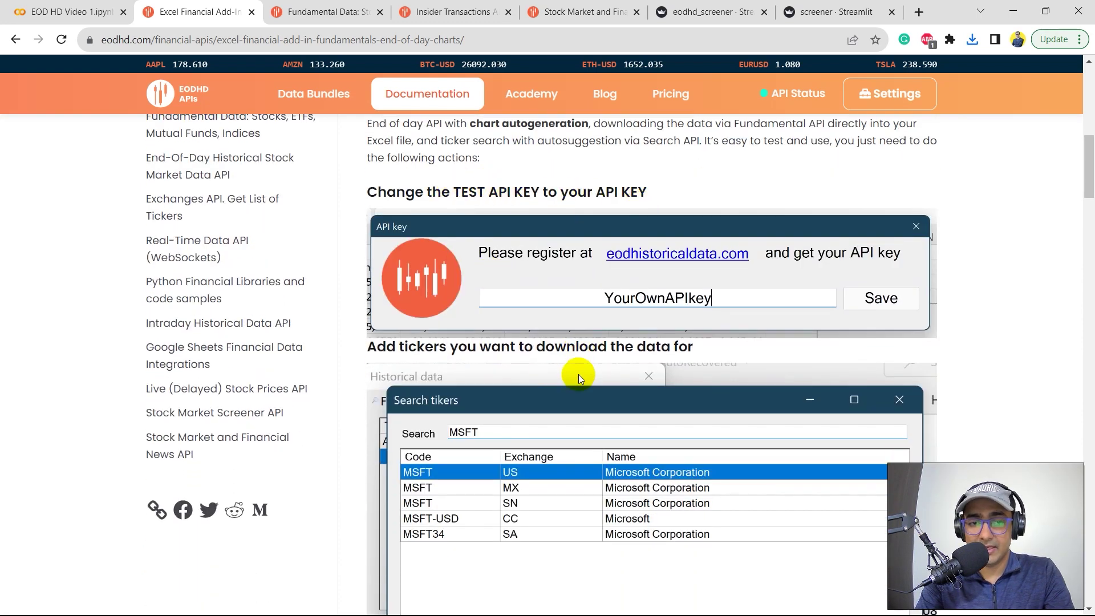
scroll(582, 351, "down", 1)
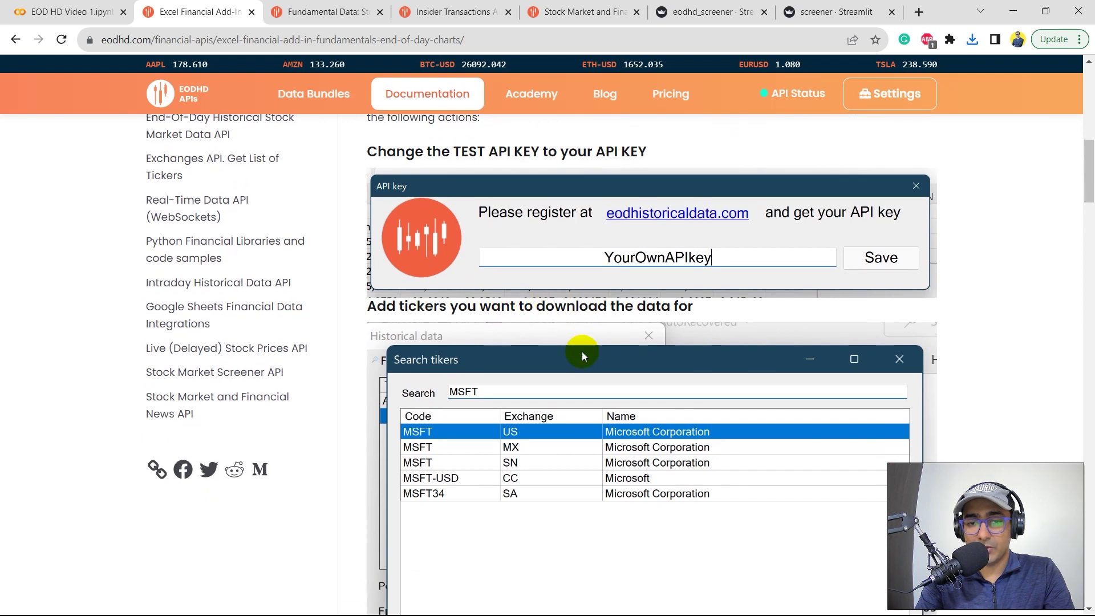
scroll(724, 348, "down", 2)
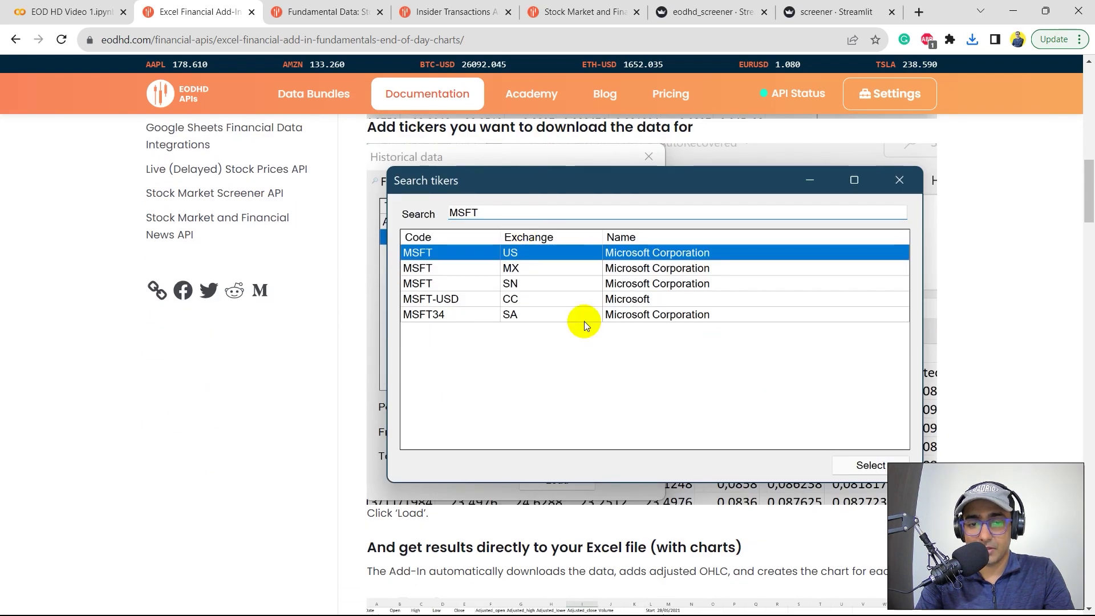
scroll(571, 316, "down", 4)
left_click_drag(377, 268, 663, 271)
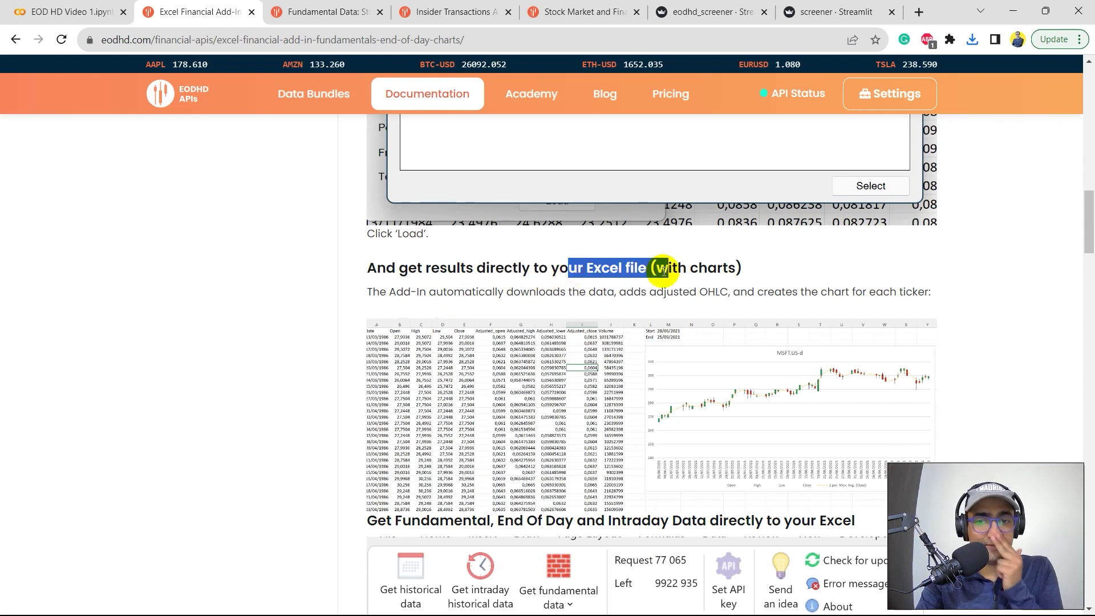
left_click(710, 268)
Continue through the documentation past the downloader section, scrolling back and forth.
scroll(716, 269, "down", 5)
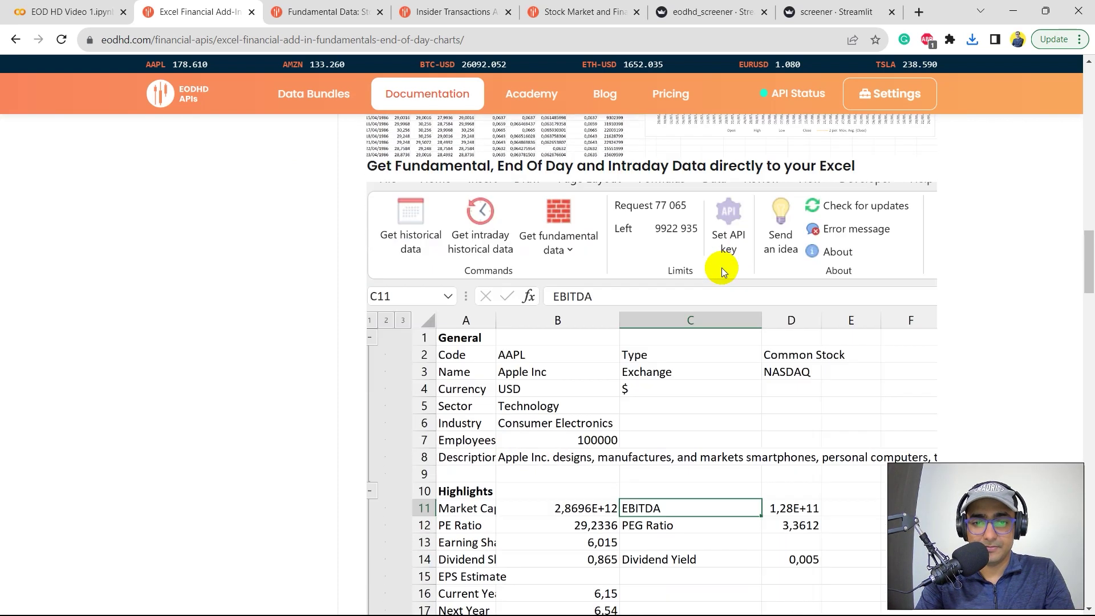
scroll(721, 269, "down", 6)
left_click_drag(437, 291, 656, 301)
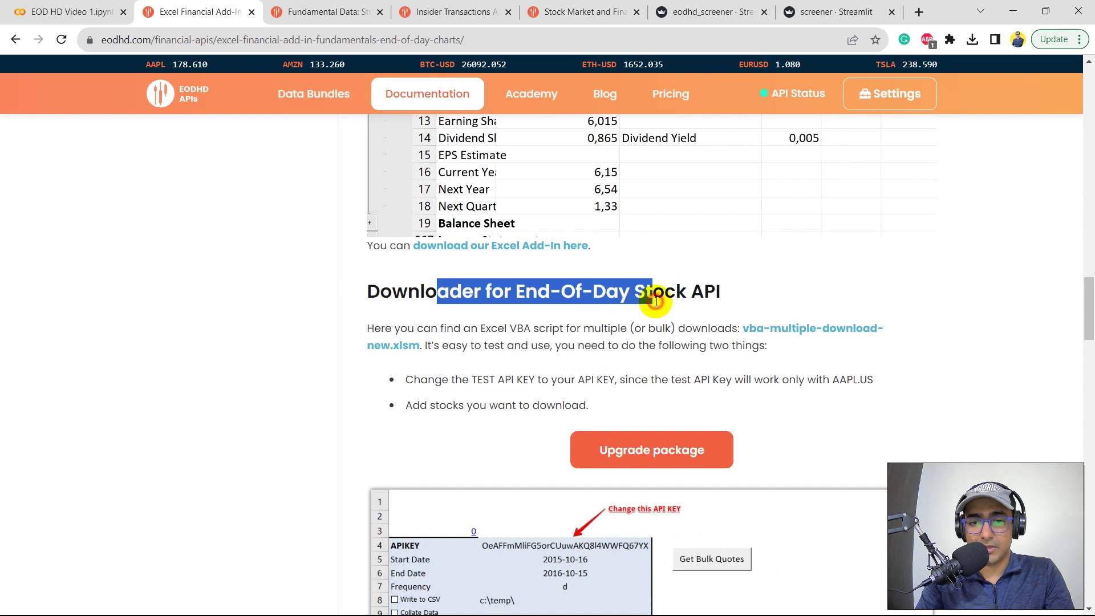
left_click(656, 302)
scroll(565, 342, "down", 1)
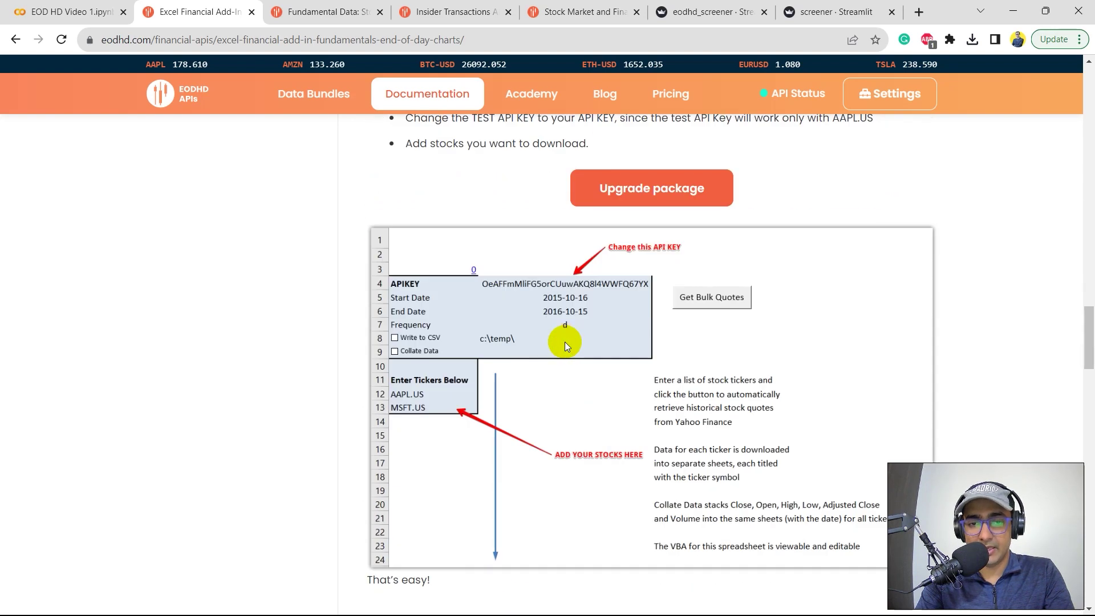
scroll(600, 482, "down", 10)
scroll(604, 480, "up", 10)
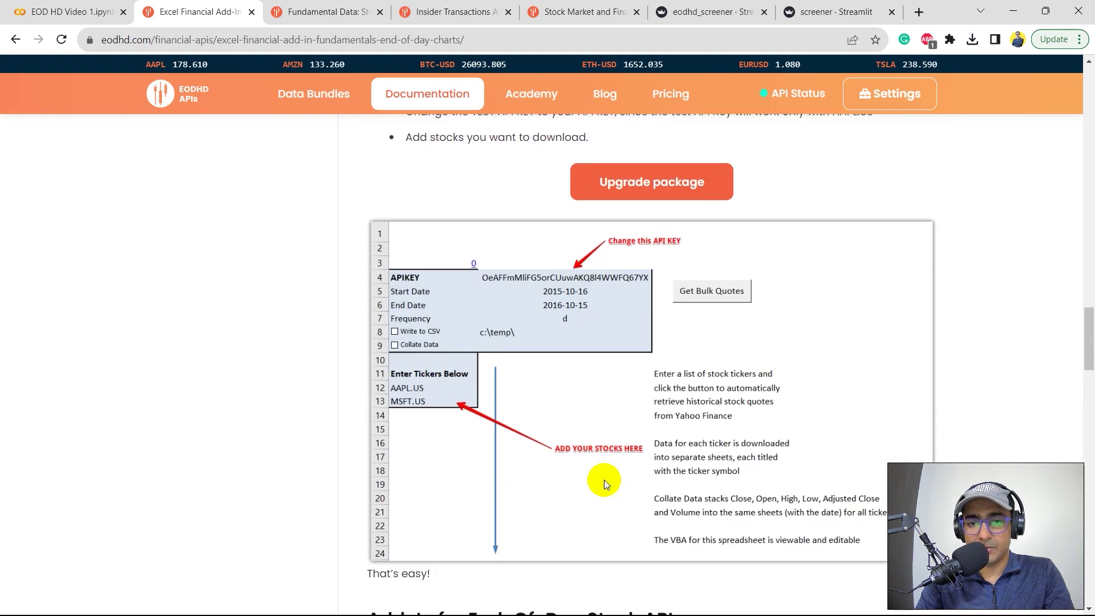
scroll(604, 480, "down", 20)
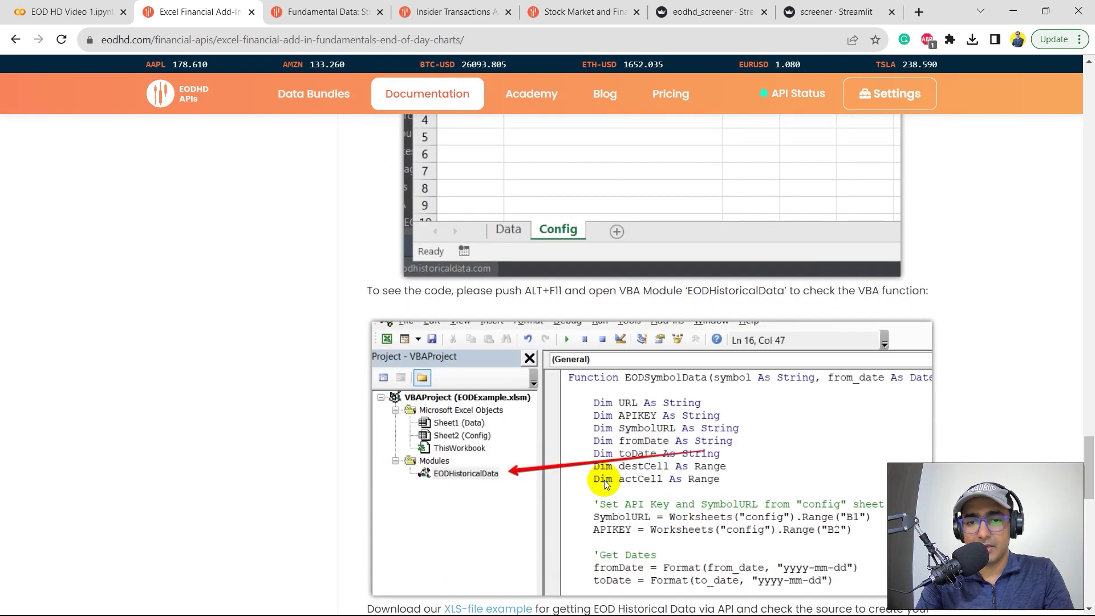
scroll(604, 481, "down", 4)
scroll(604, 481, "up", 2)
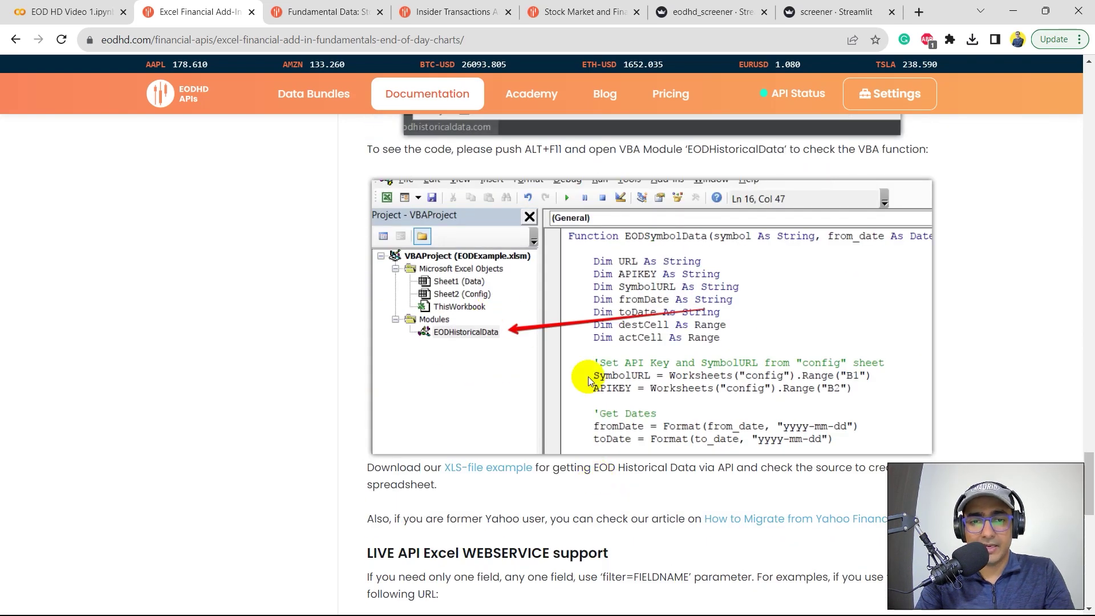
scroll(645, 393, "up", 2)
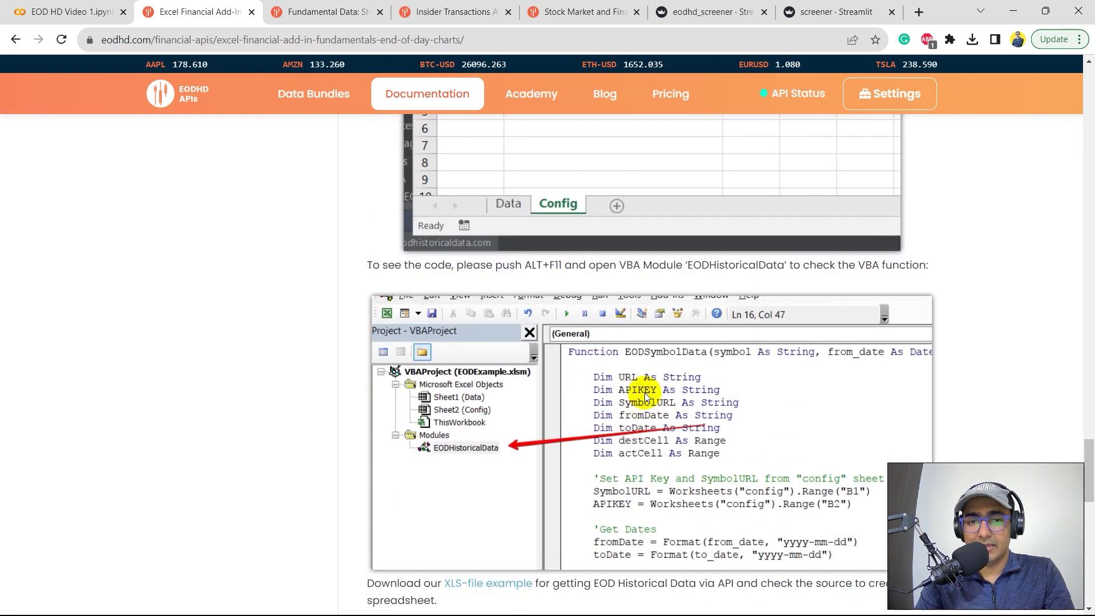
scroll(694, 445, "down", 10)
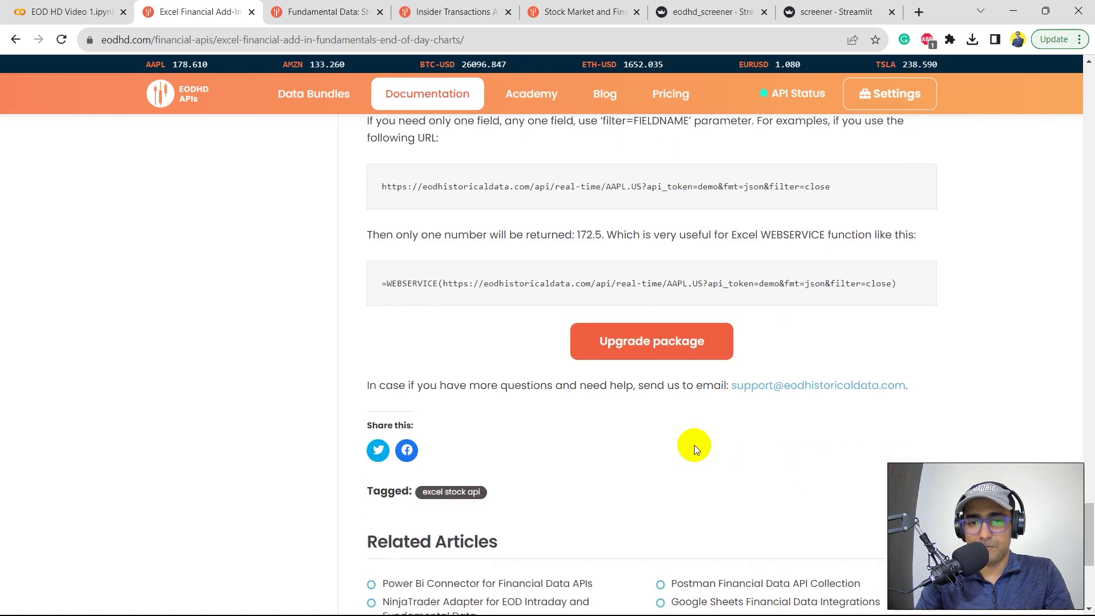
scroll(693, 445, "down", 2)
scroll(694, 445, "up", 15)
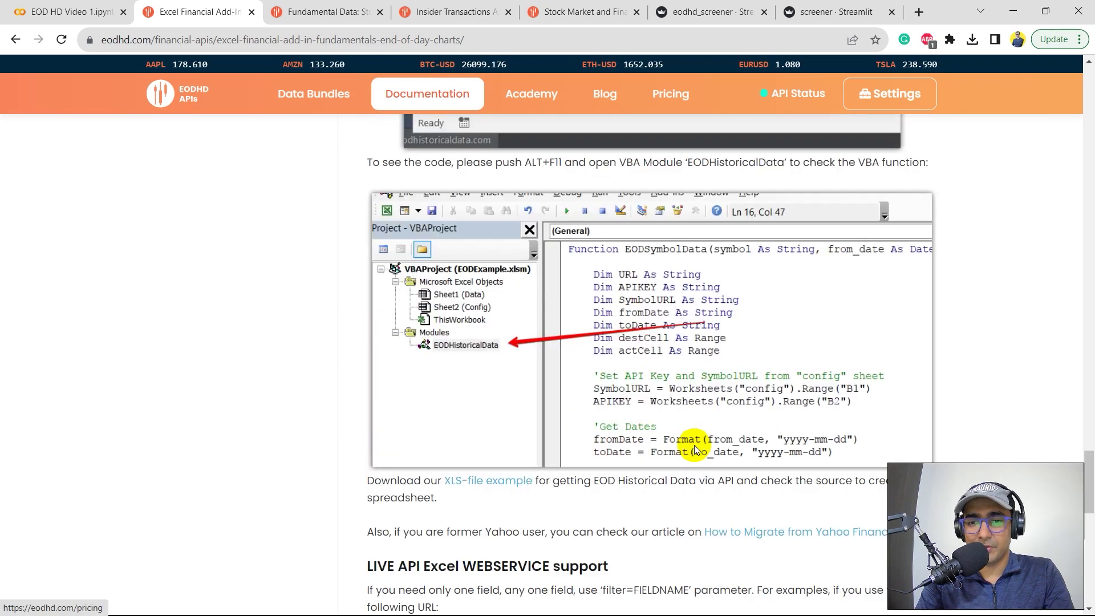
scroll(693, 445, "up", 8)
scroll(694, 445, "down", 20)
scroll(694, 445, "up", 5)
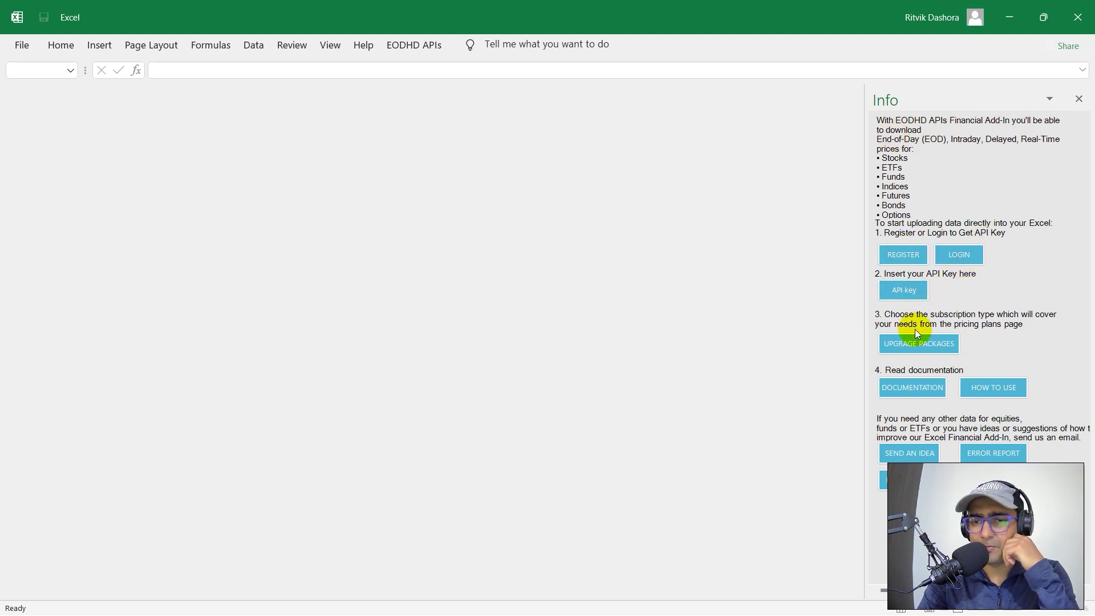
Check the saved API key without changes and visit the EODHD login page.
left_click(897, 292)
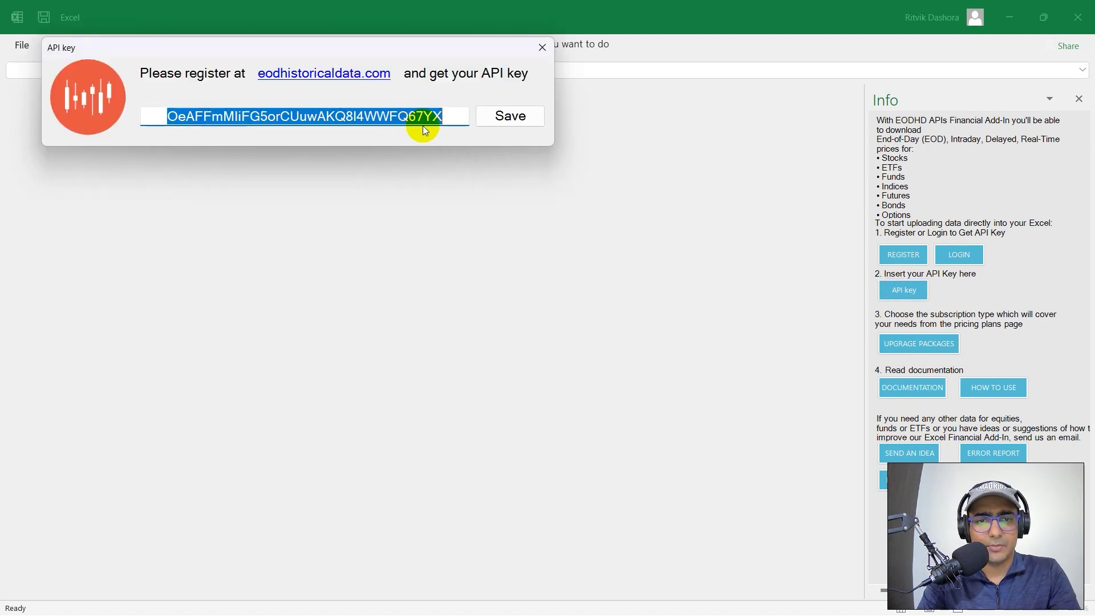
key("Return")
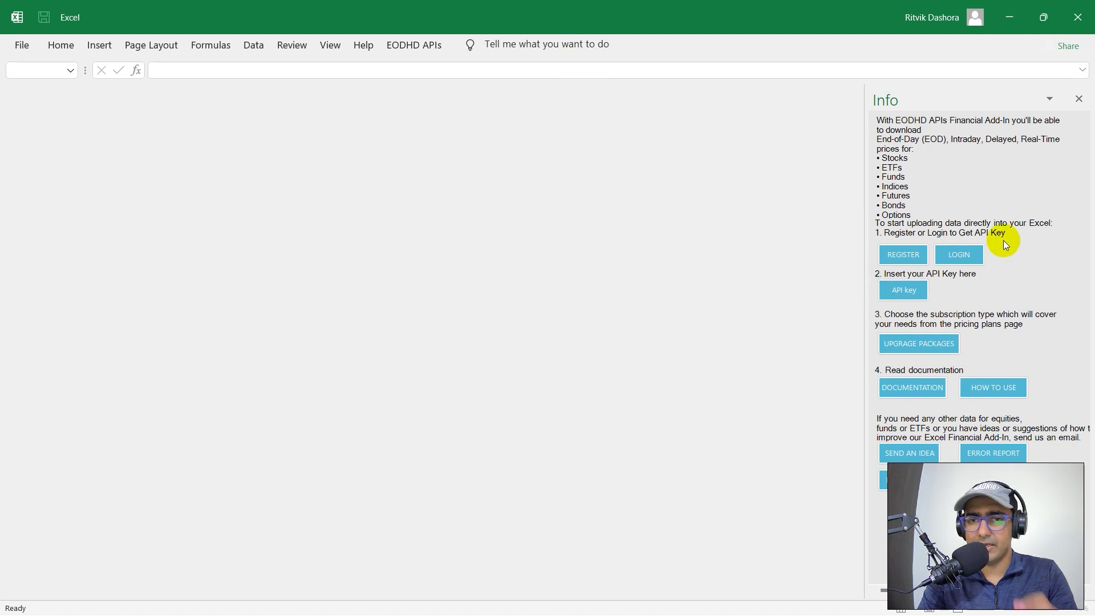
left_click(957, 255)
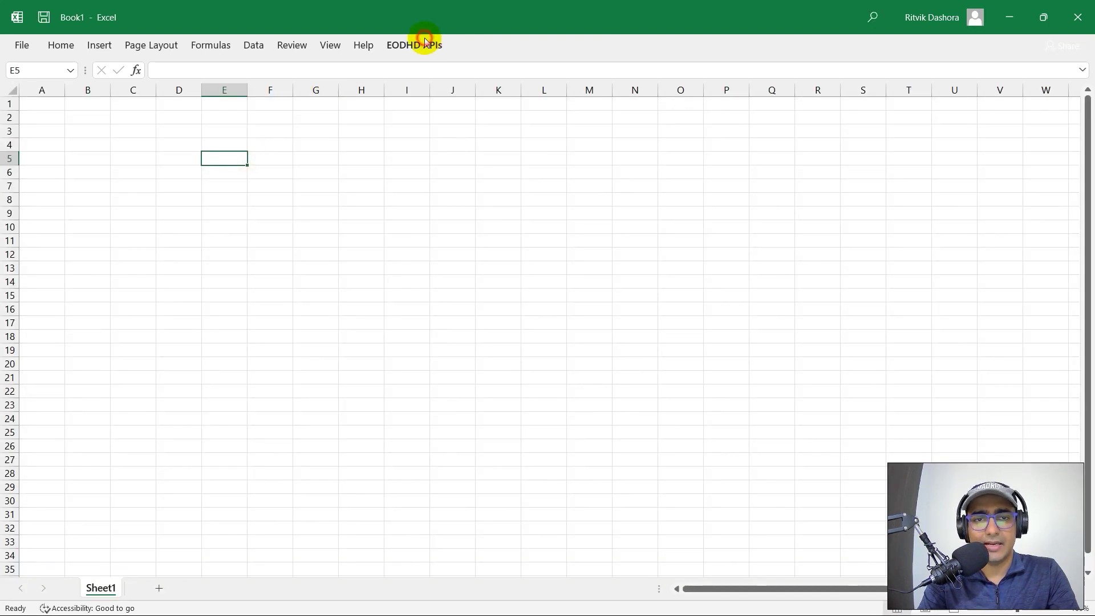
left_click(416, 45)
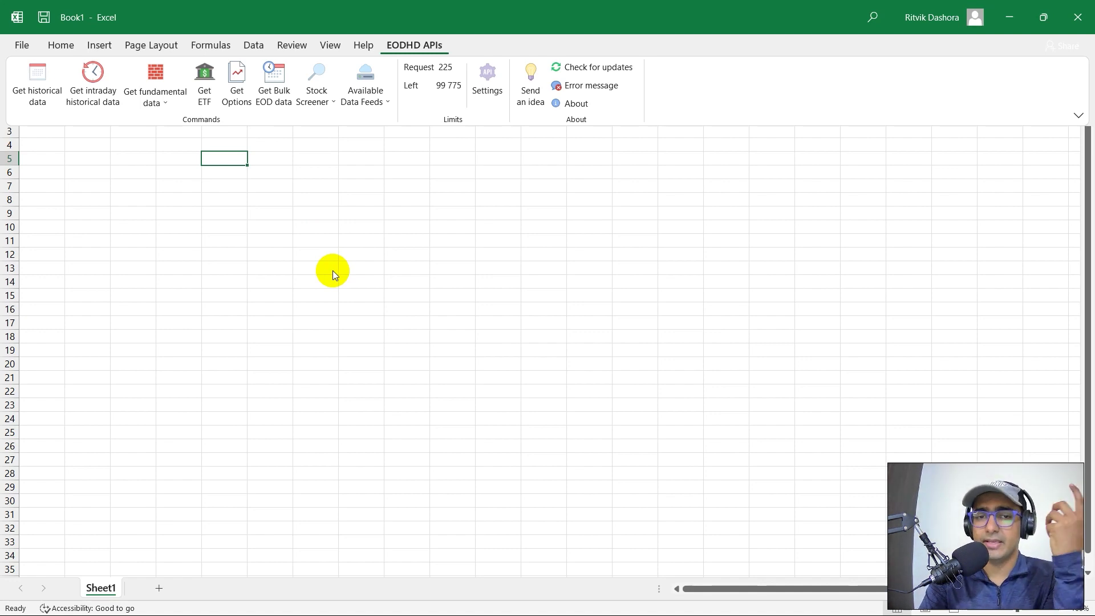
Pin the EODHD APIs ribbon open and select cell B4 as the starting cell.
left_click(104, 209)
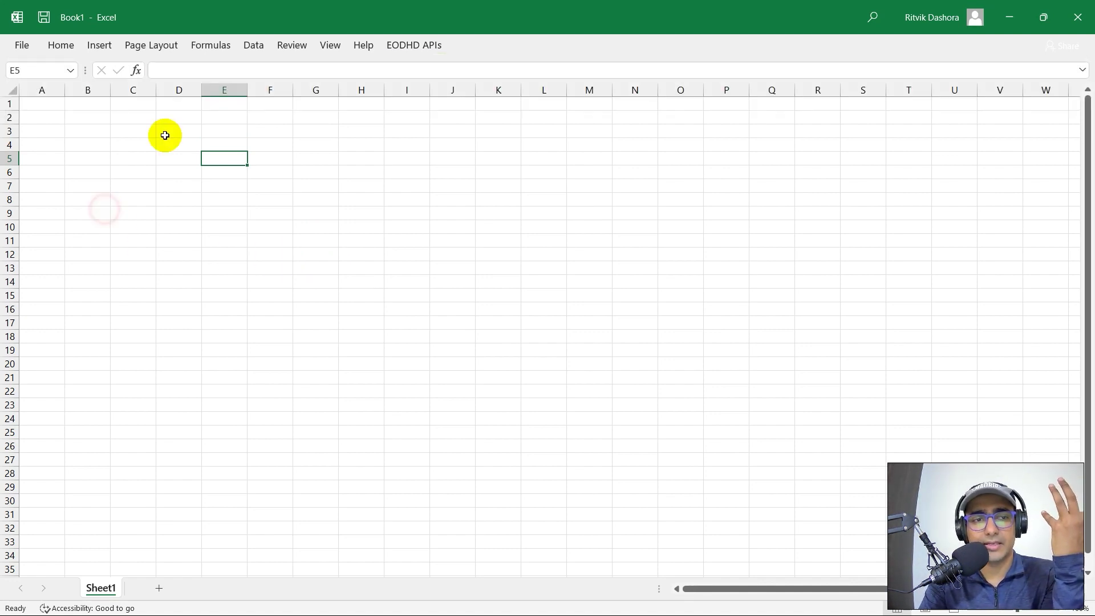
left_click(163, 134)
double_click(415, 45)
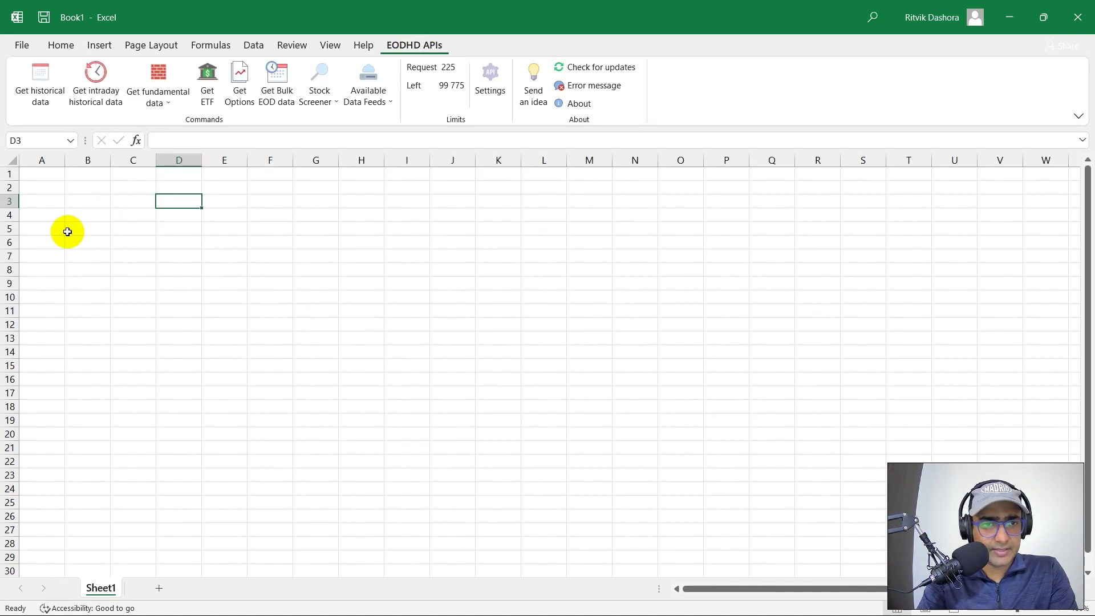
left_click(90, 215)
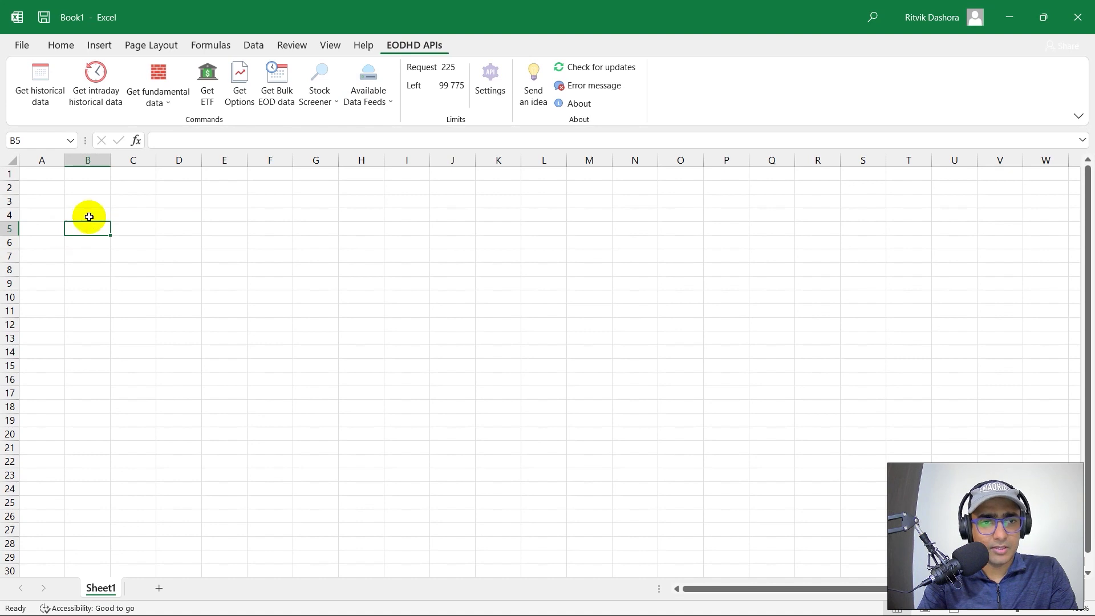
Request daily AAPL.US historical data from 01 January 2010 to 26 August 2023 and load it.
left_click(37, 98)
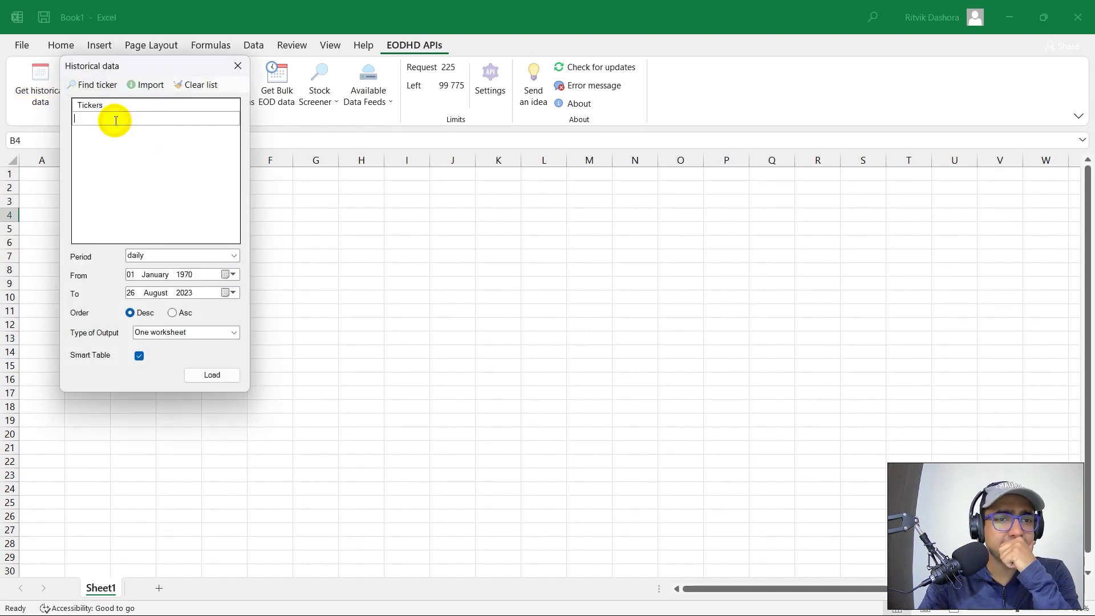
type("AALP")
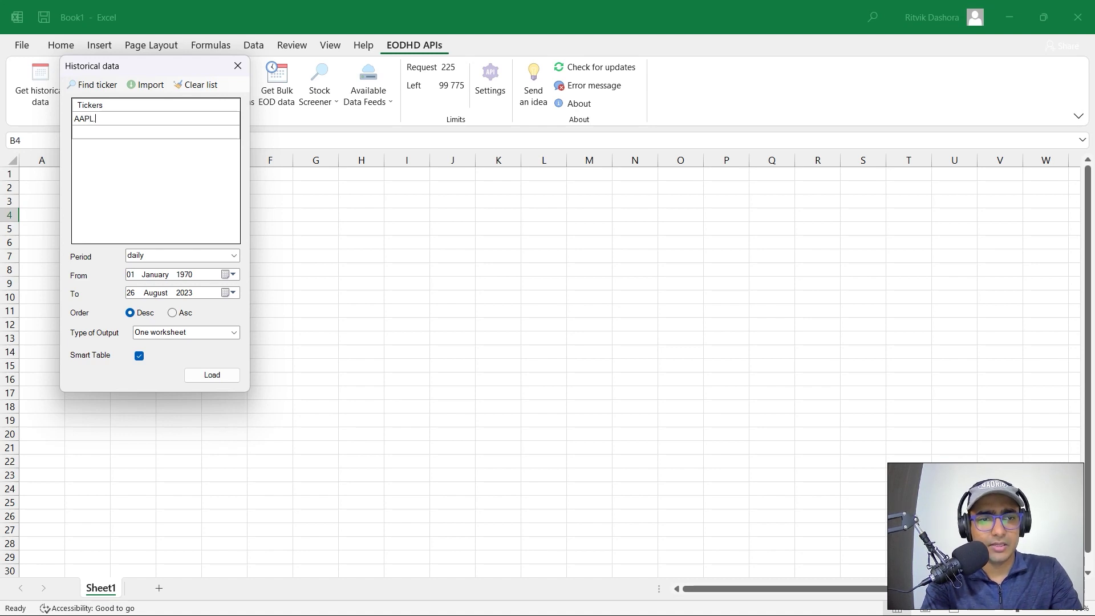
type(".US")
left_click(157, 256)
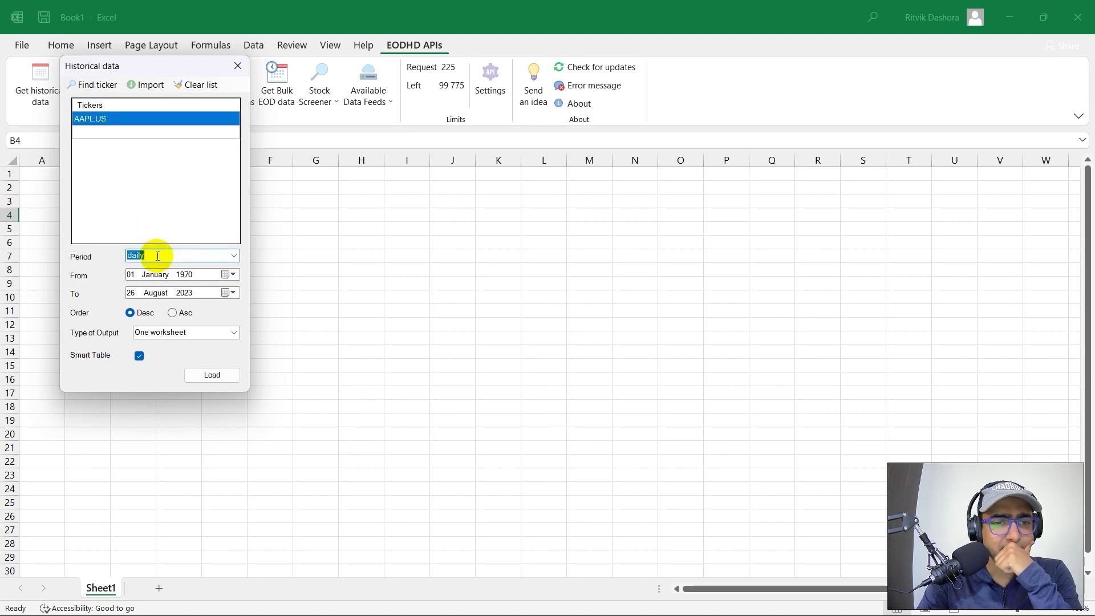
left_click(234, 276)
left_click(197, 291)
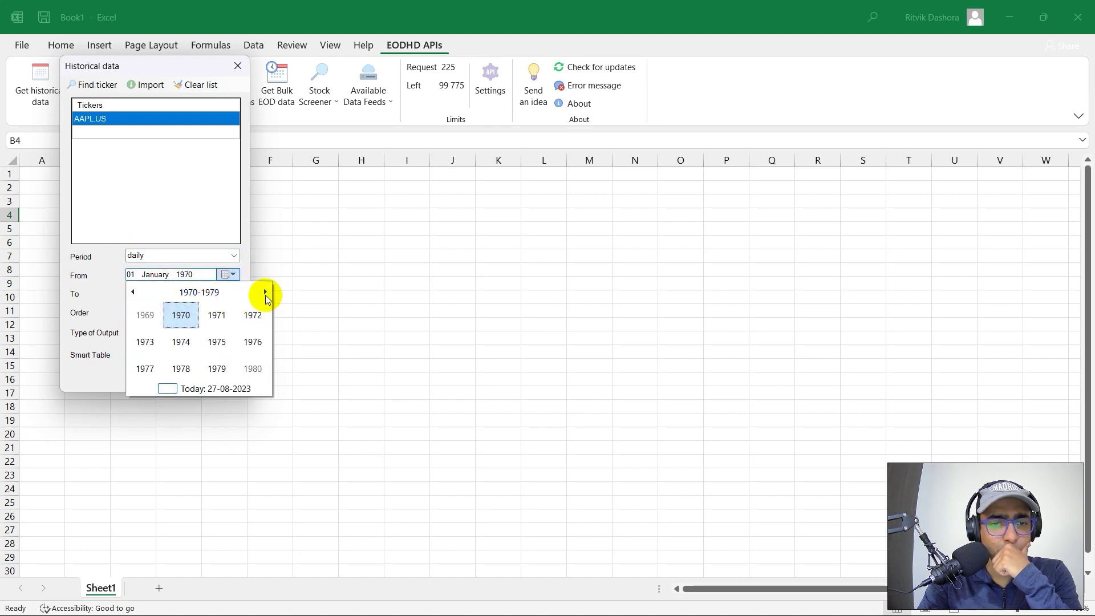
left_click(265, 294)
left_click(266, 294)
left_click(266, 294)
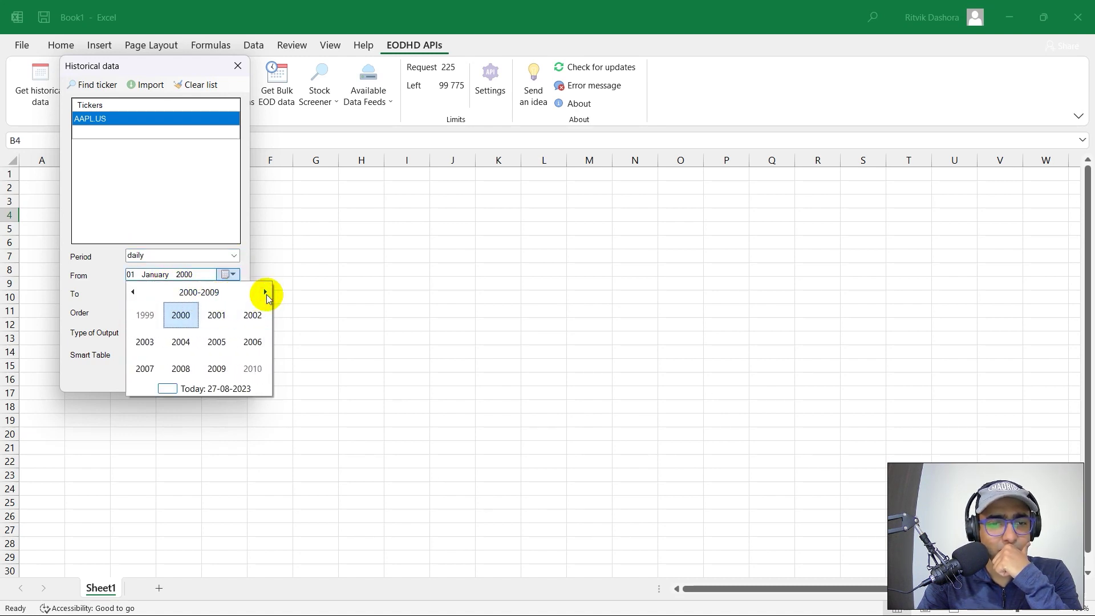
left_click(256, 369)
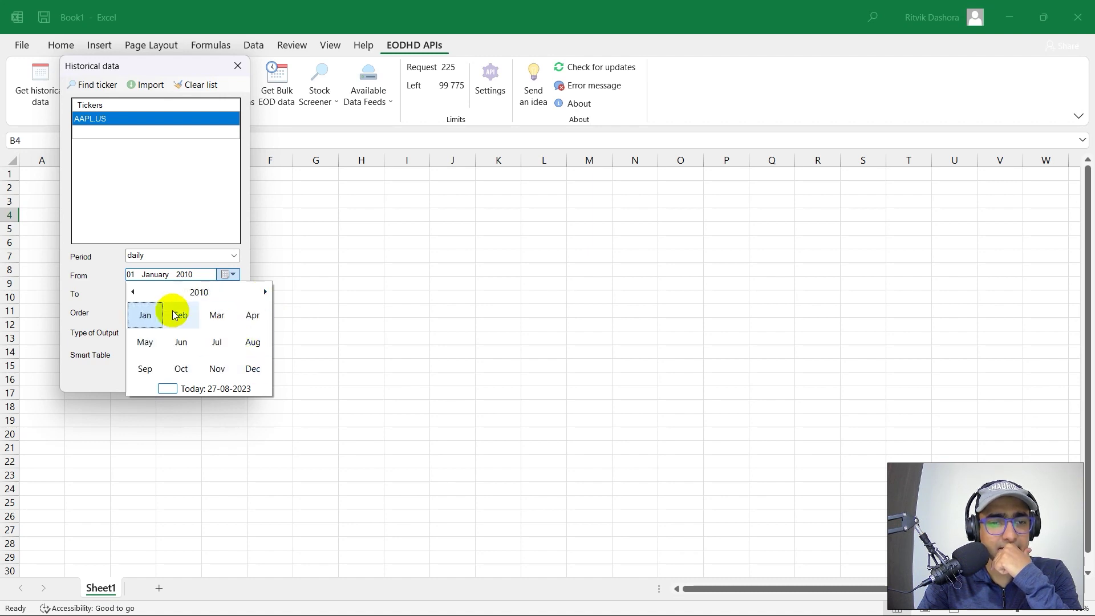
left_click(144, 313)
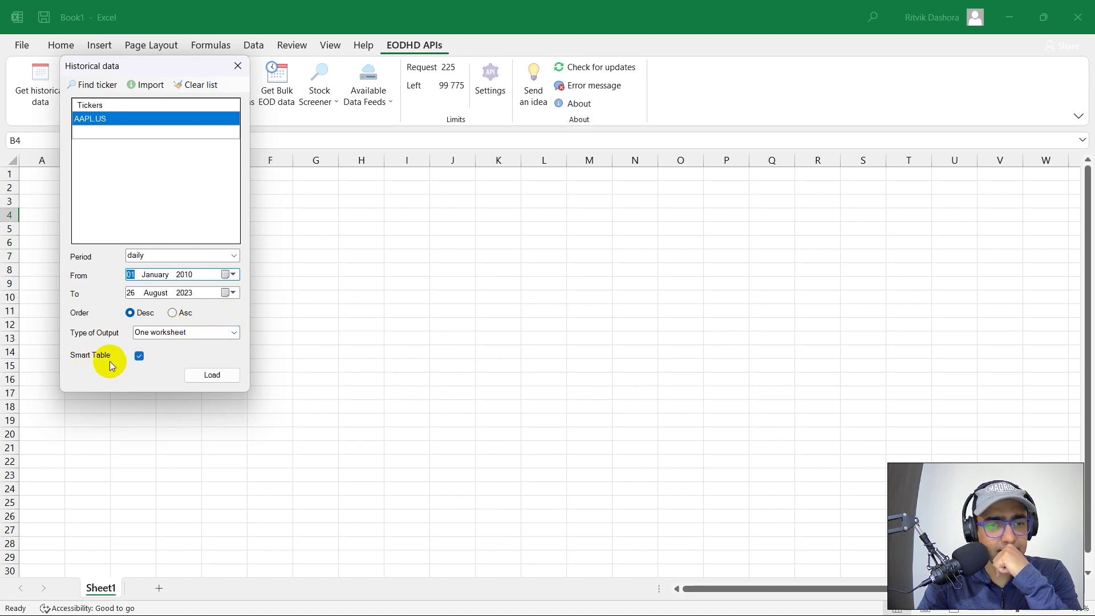
left_click(215, 376)
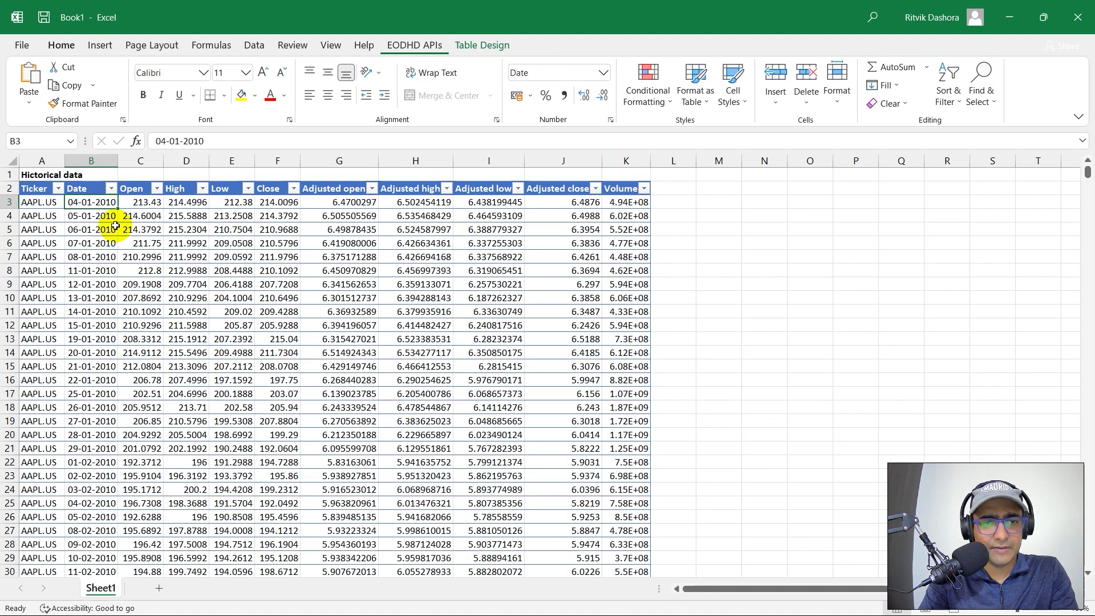
Sort the historical data table by Date, newest to oldest.
left_click(111, 189)
left_click(314, 252)
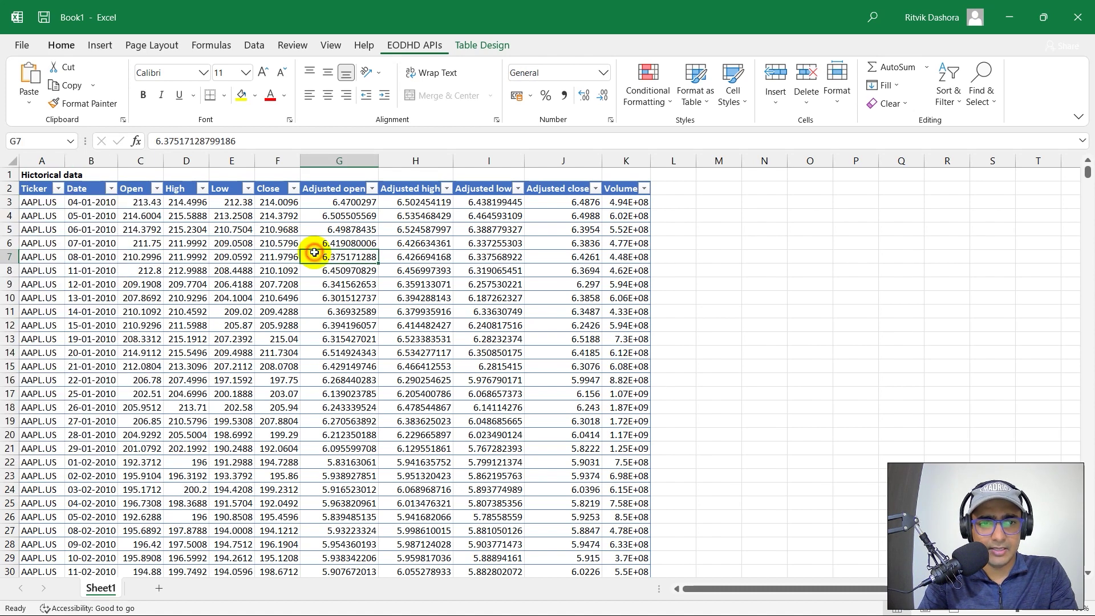
key("Left")
key("Left")
key("Left")
key("Left")
key("Left")
key("Up")
key("Up")
key("Up")
key("Up")
key("Up")
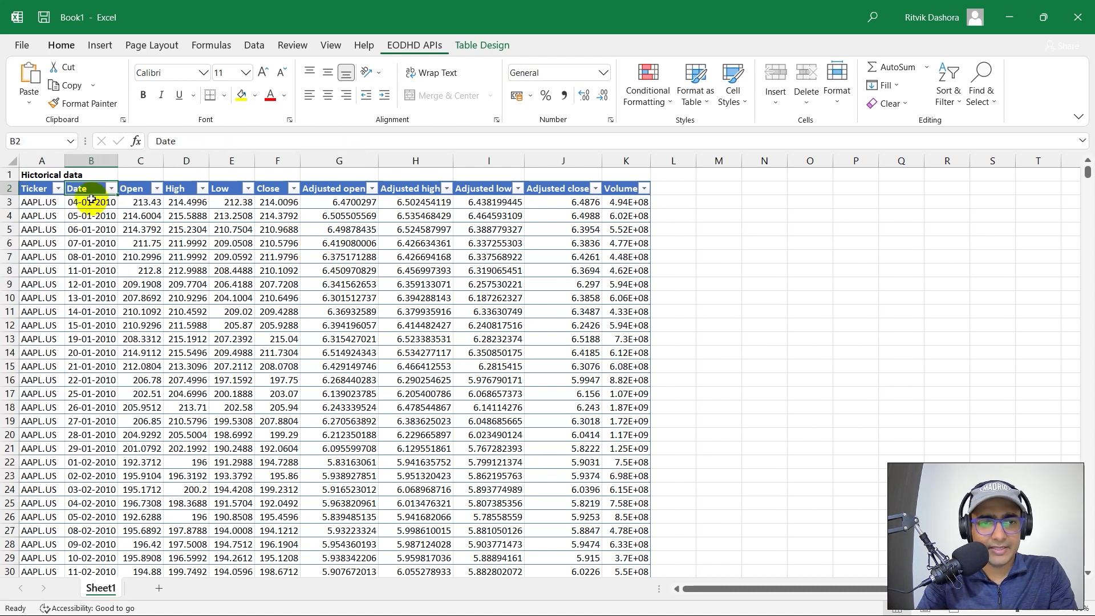
left_click(112, 188)
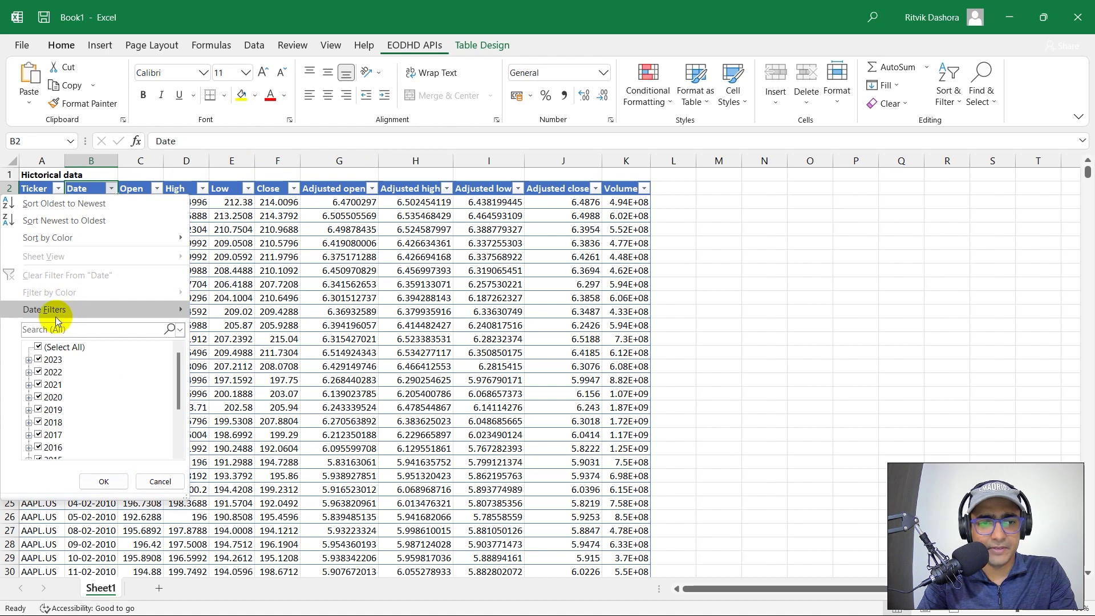
left_click(84, 223)
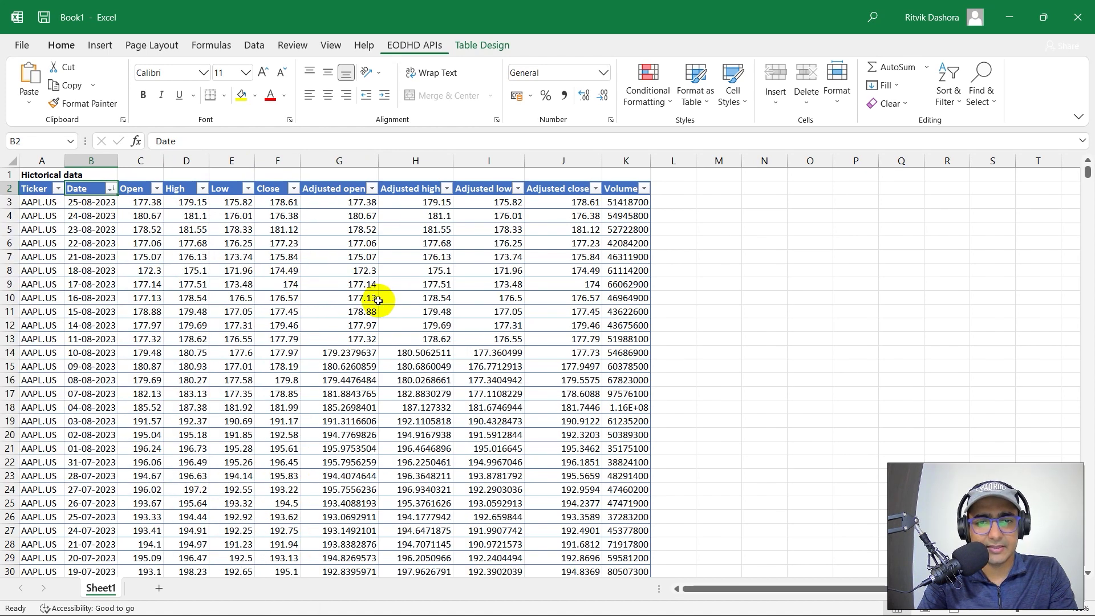
Browse the Open, Adjusted low and Adjusted close values across the table.
left_click(156, 226)
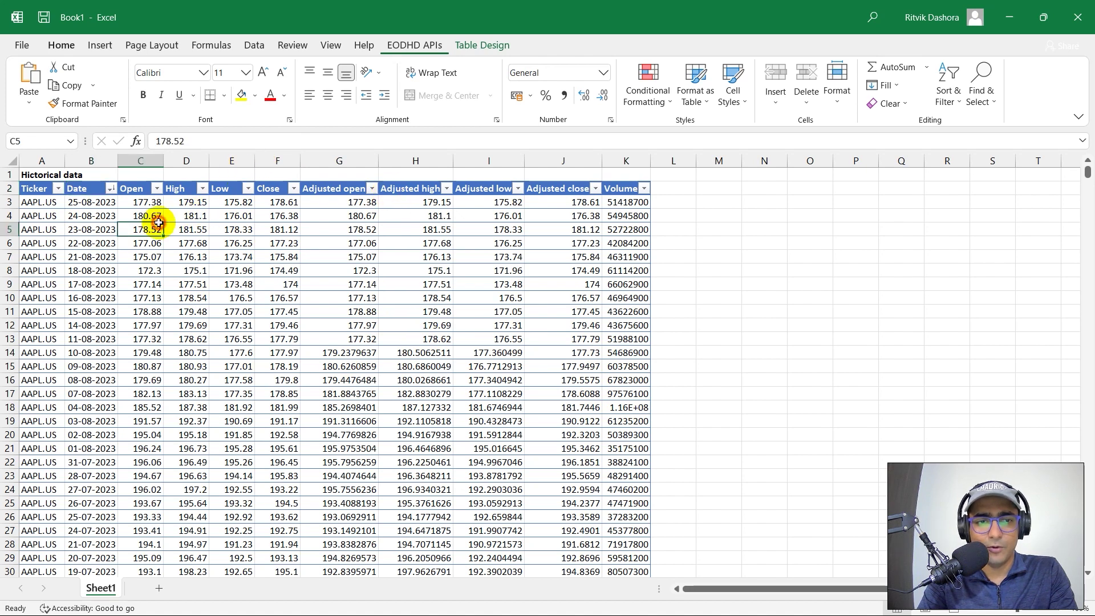
key("Down")
key("Down")
key("Down")
key("Right")
key("Right")
key("Right")
key("Right")
key("Right")
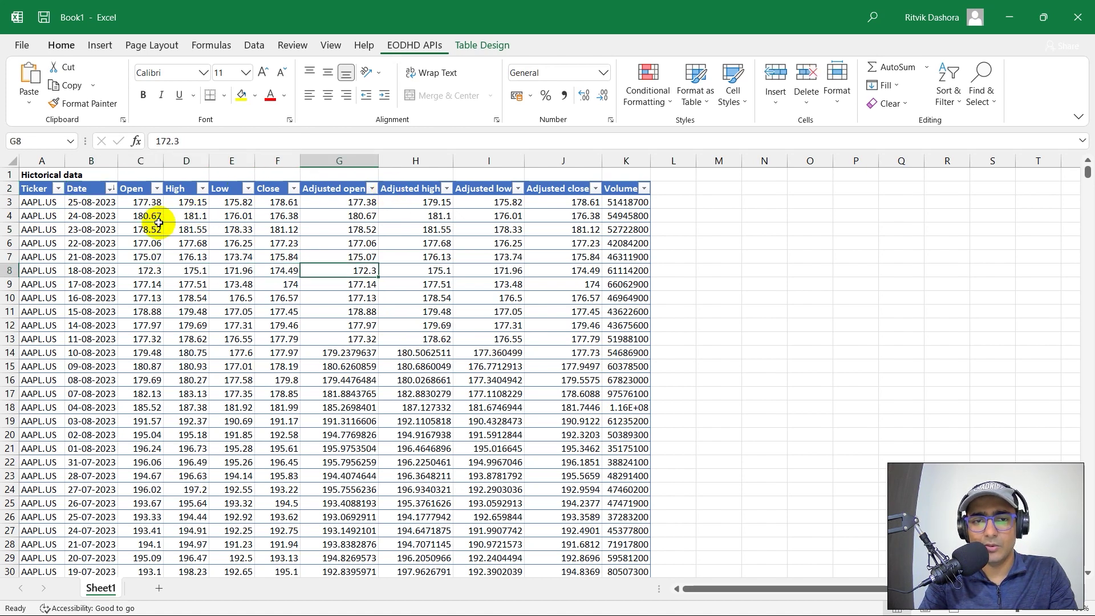
key("Up")
key("Up")
key("Up")
key("Up")
key("Up")
key("Up")
key("Right")
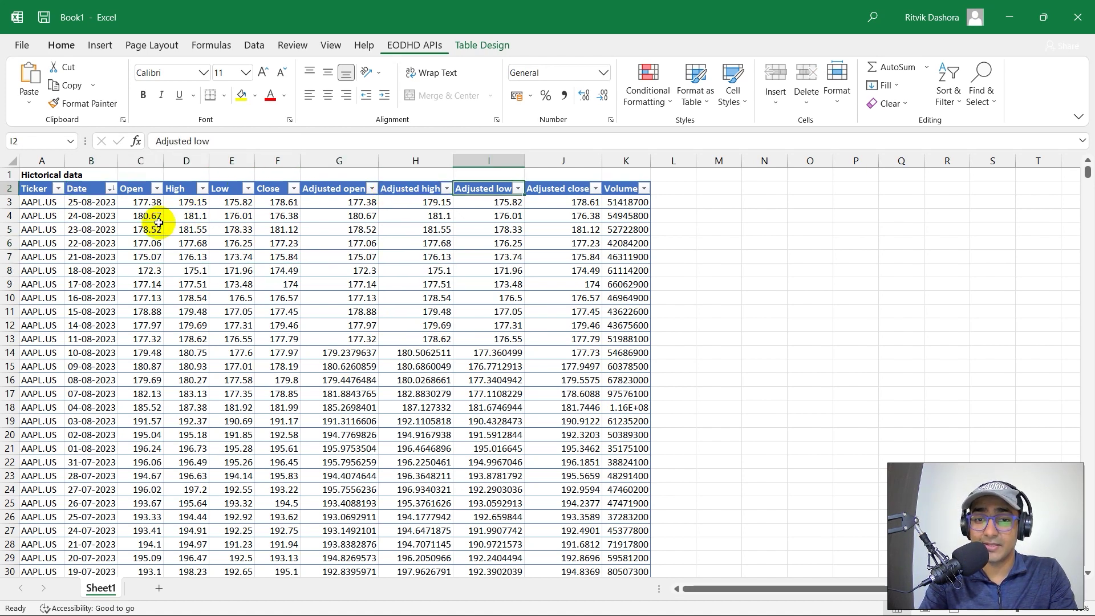
key("Right")
key("Right")
key("Right")
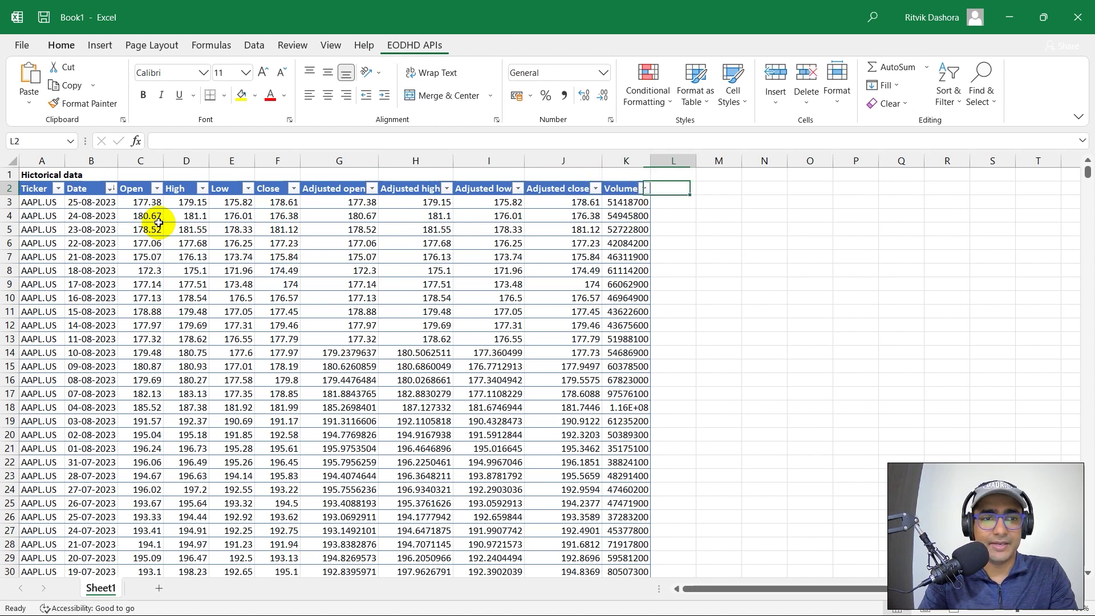
key("Right")
key("Left")
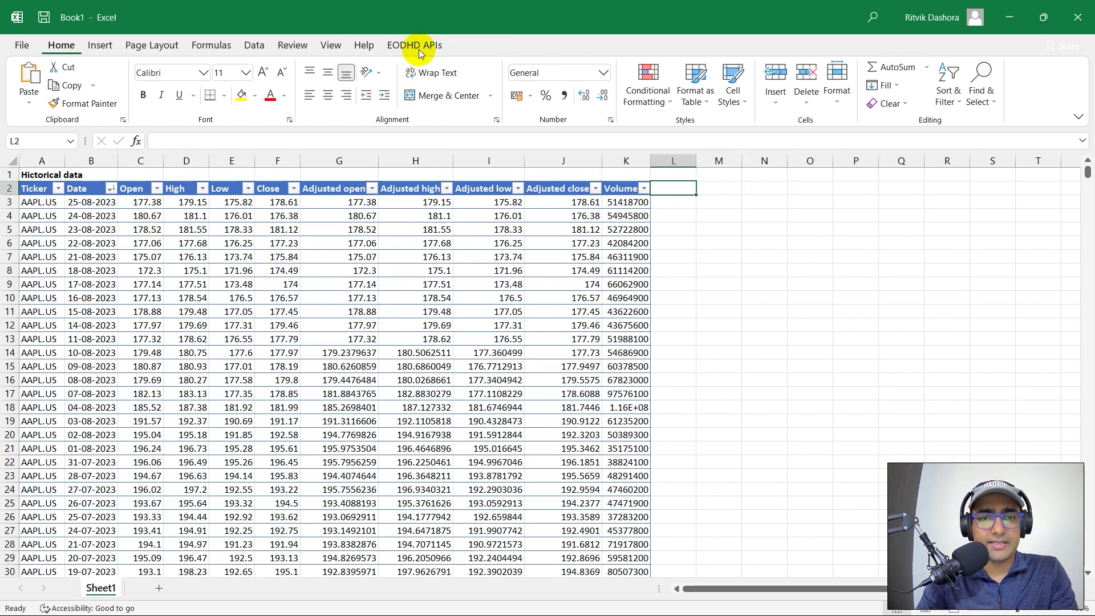
left_click(408, 46)
Rename Sheet1 to 'Historical Data', add an 'Intraday Data' sheet, and select cell B3.
double_click(102, 587)
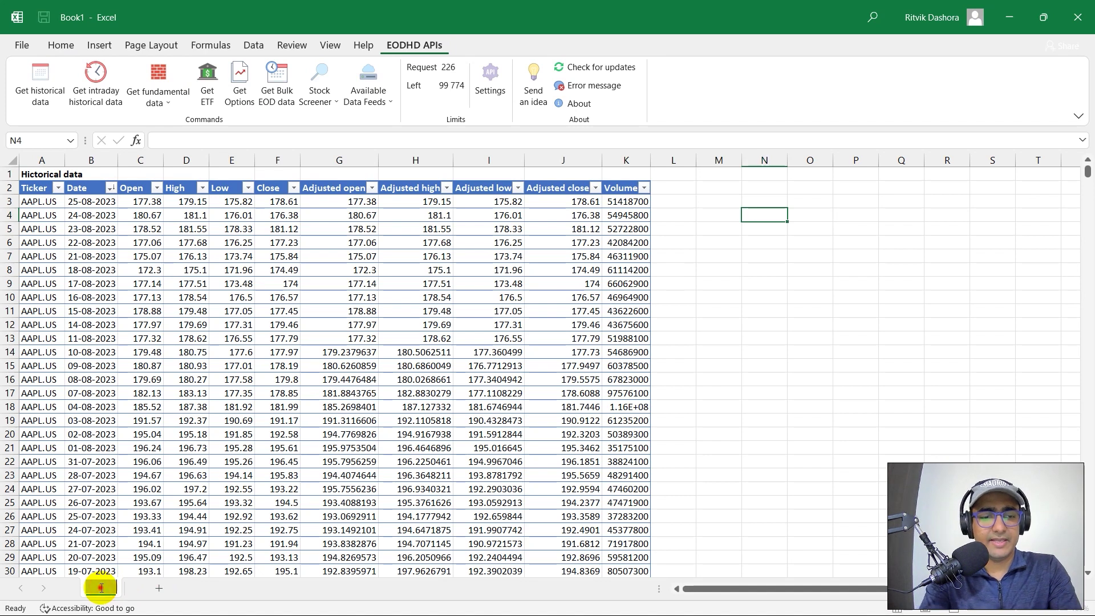
type("Historical Data")
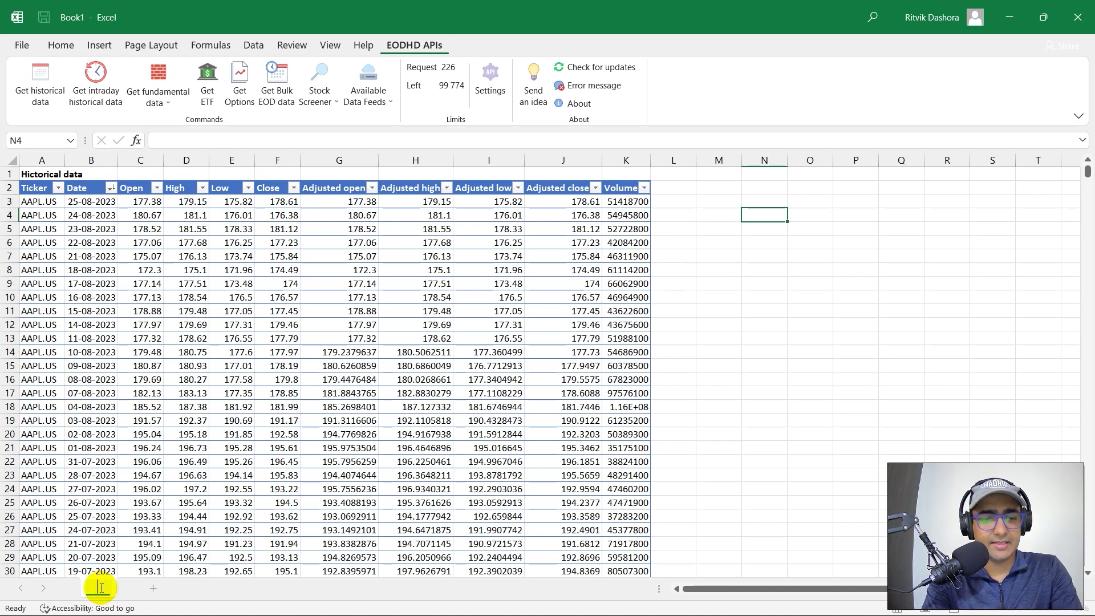
key("Return")
left_click(199, 588)
double_click(187, 587)
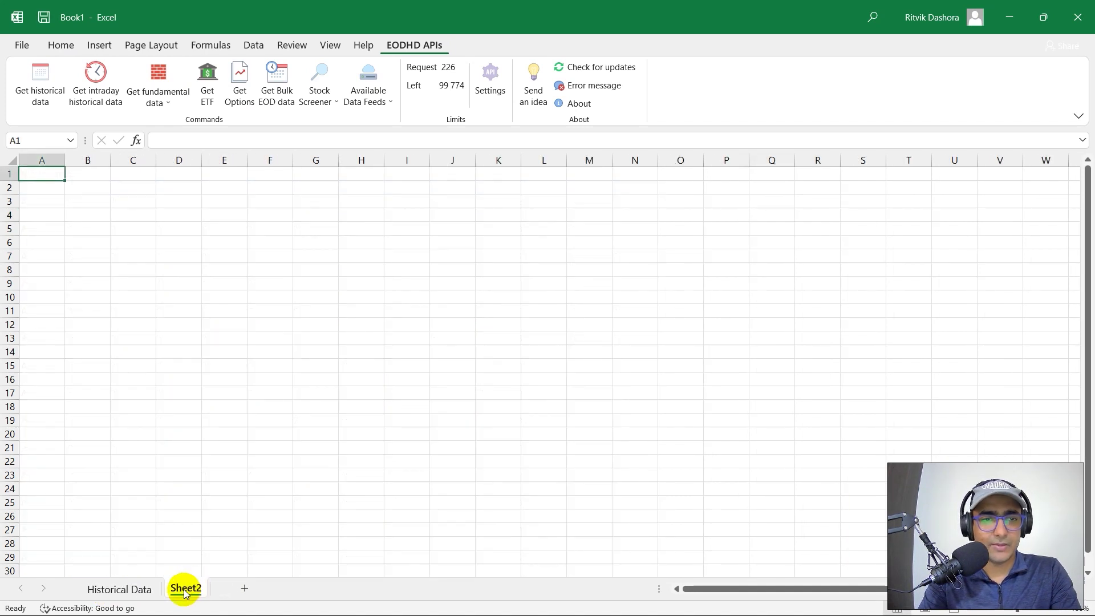
type("Intraday Data")
key("Return")
left_click(70, 209)
left_click(25, 198)
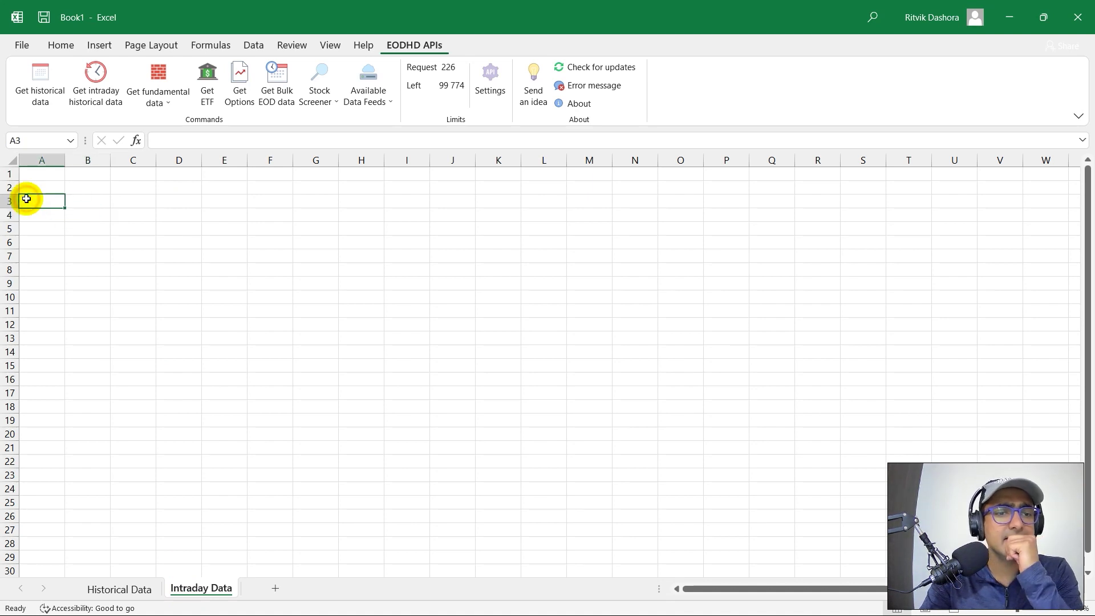
left_click(83, 201)
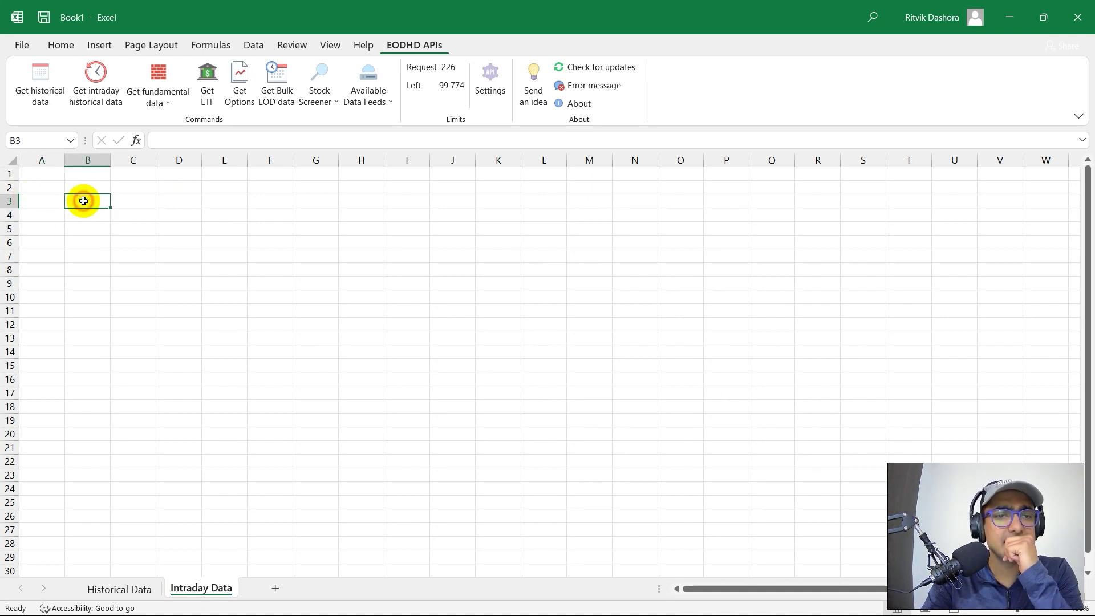
Load MSFT.US intraday data at 1m interval, ascending order, with Smart Table off.
left_click(94, 82)
left_click(146, 153)
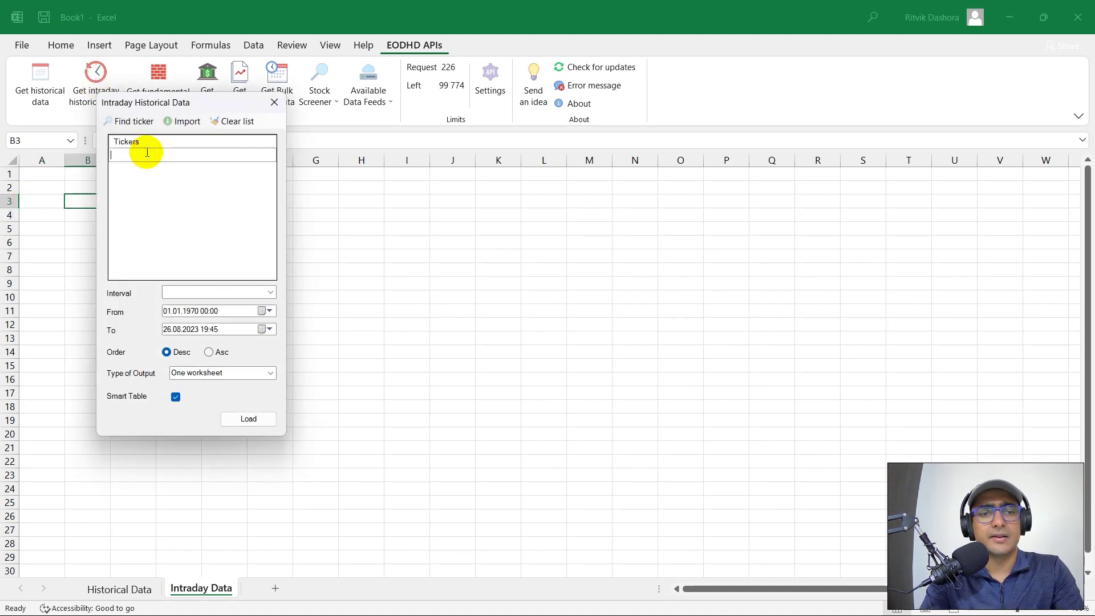
type("M")
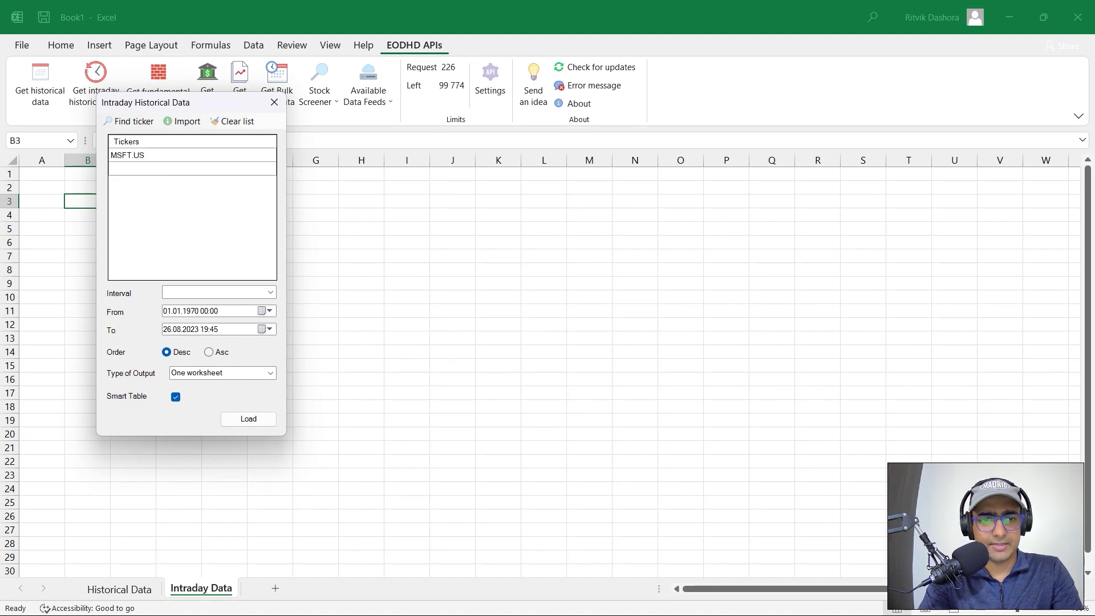
type("SFT.US")
left_click(193, 292)
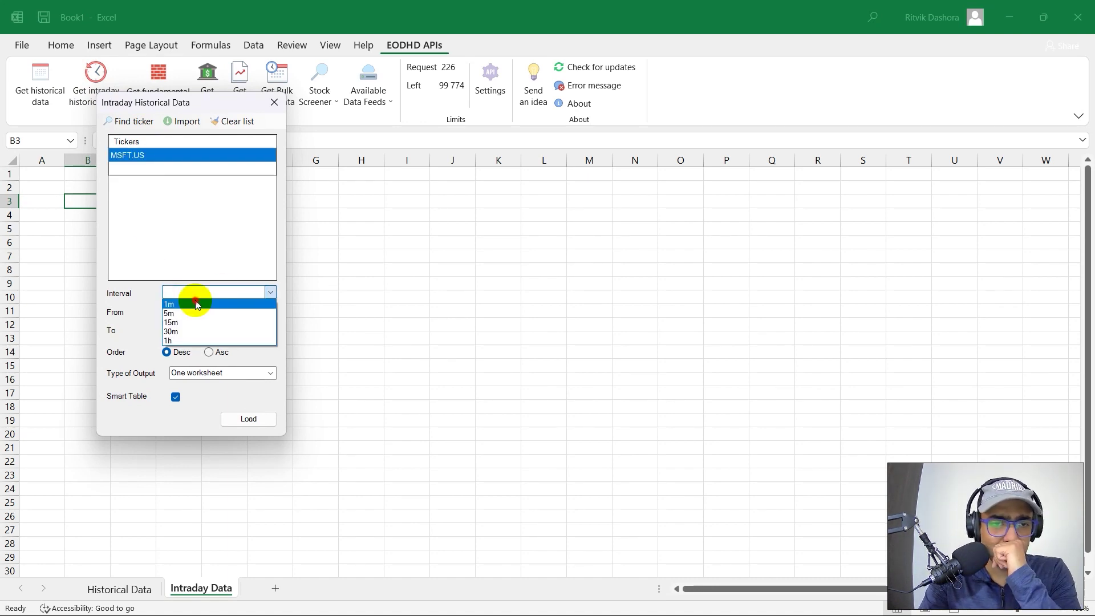
left_click(195, 304)
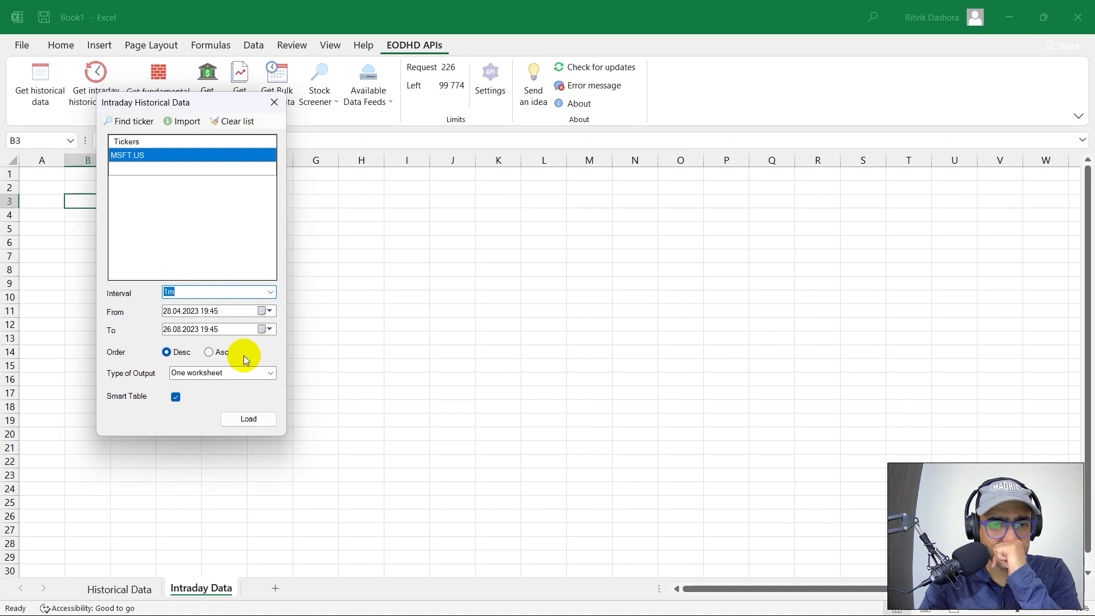
left_click(208, 352)
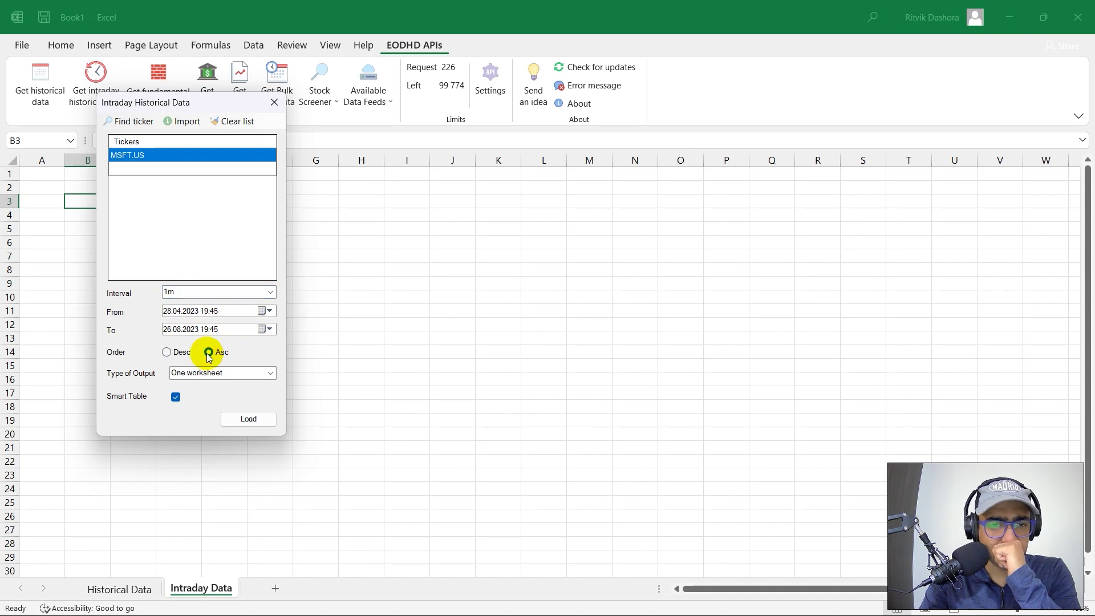
left_click(173, 399)
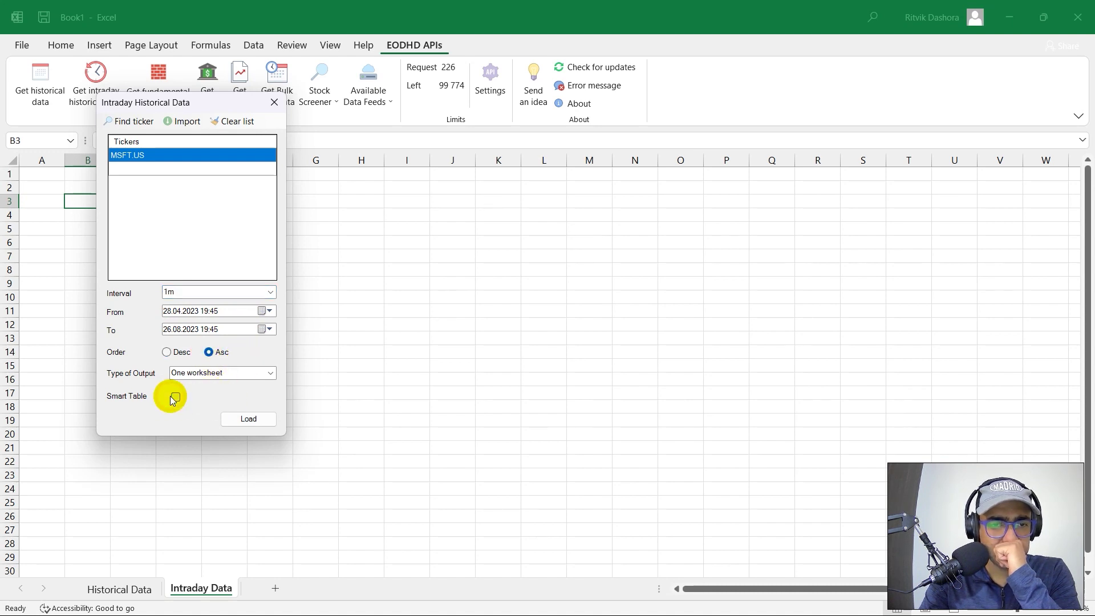
left_click(252, 419)
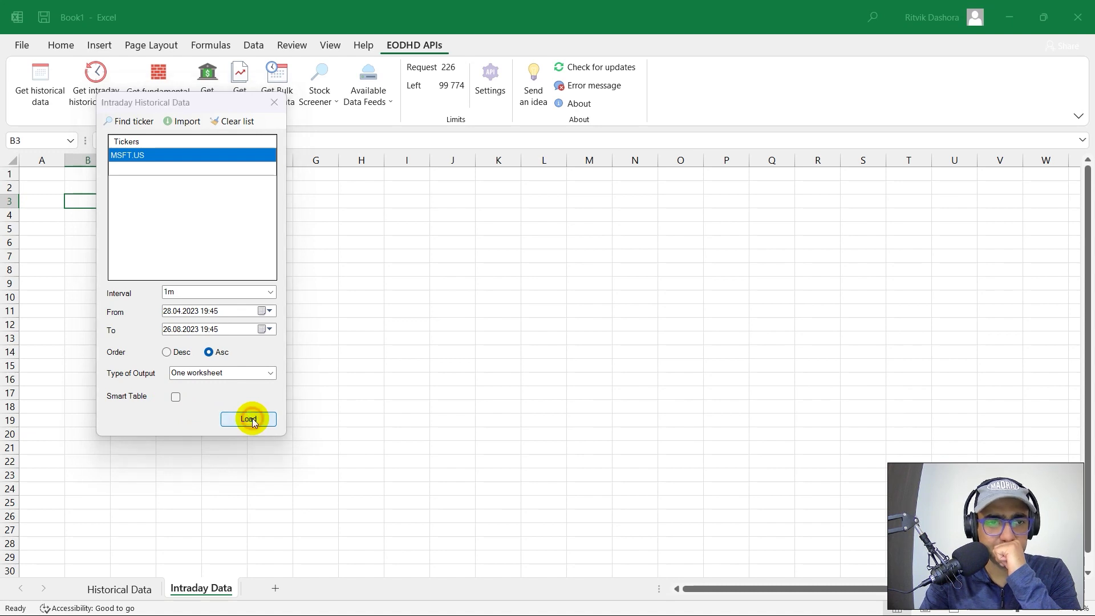
Inspect the MSFT.US intraday data from the Ticker header down to the last row.
key("Up")
key("Down")
key("ctrl+Down")
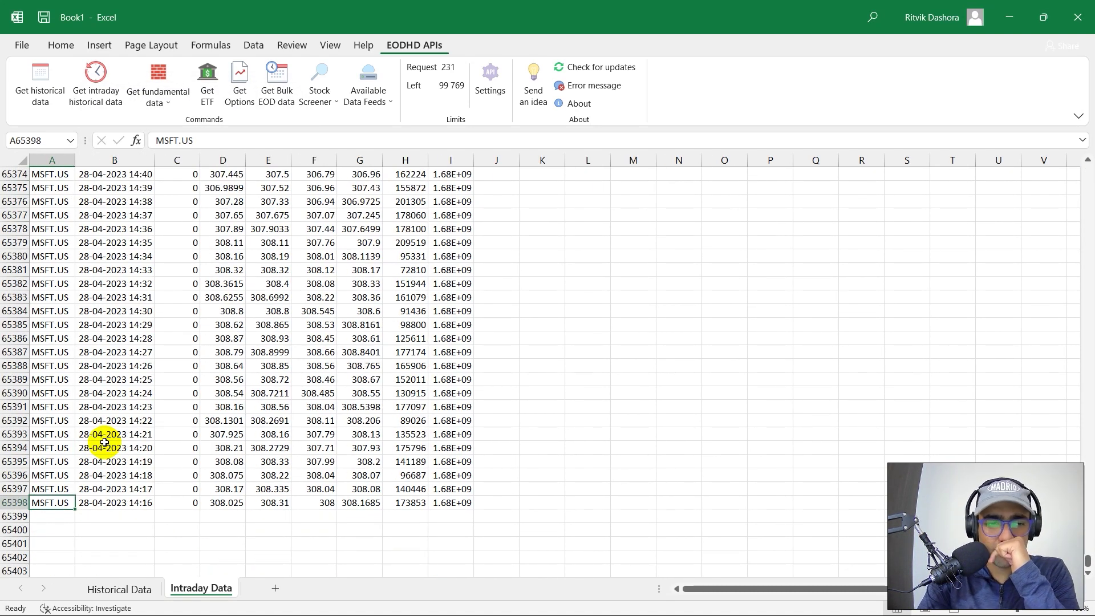
key("Right")
key("Right")
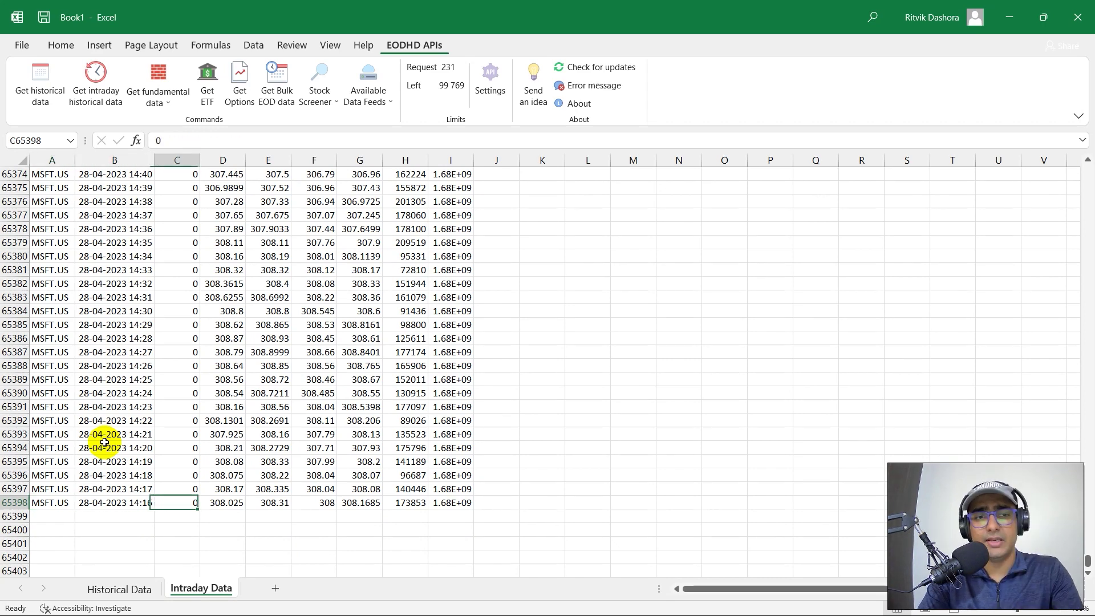
key("ctrl+Up")
key("Left")
key("Left")
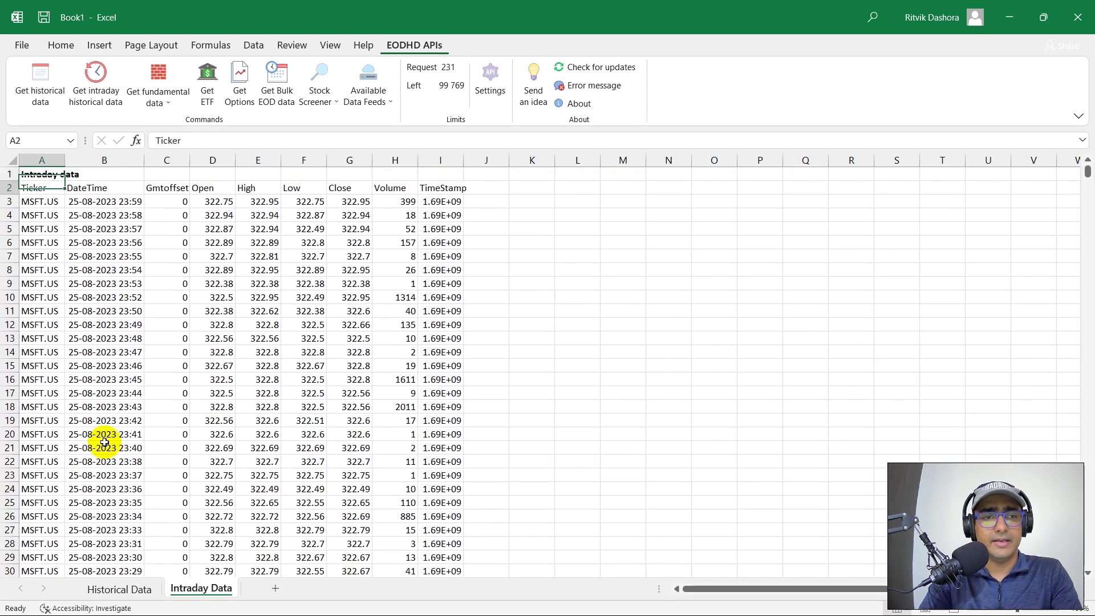
key("Down")
Select the whole data range and auto-fit the column widths with Alt+H, O, I.
key("ctrl+a")
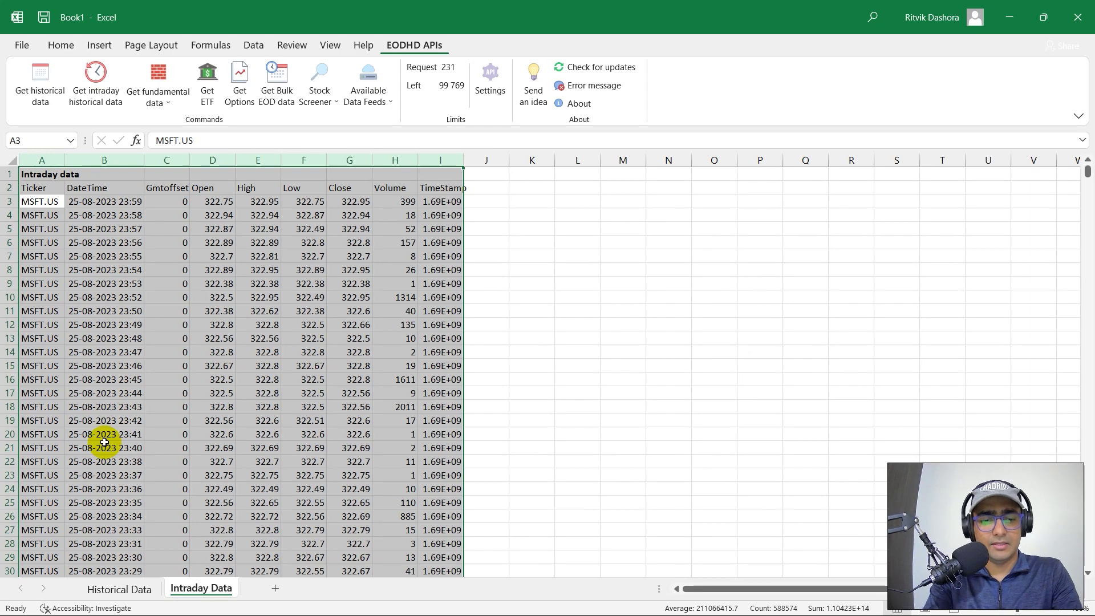
key("Right")
key("Up")
key("ctrl+Right")
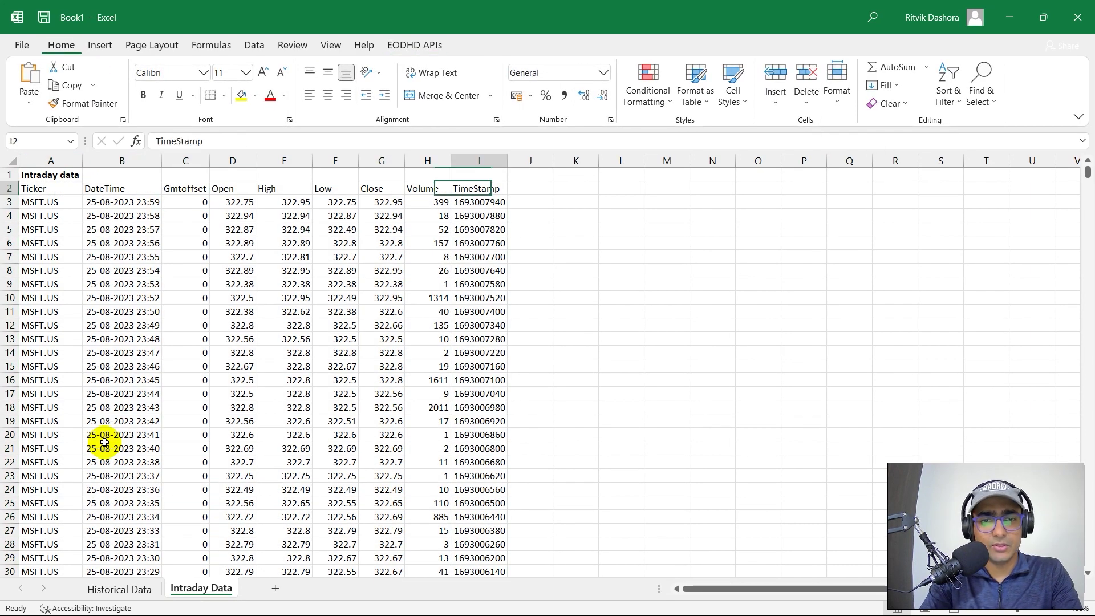
key("ctrl+Right")
key("Down")
key("Left")
key("ctrl+Left")
key("ctrl+Left")
Browse the headers from Ticker to TimeStamp and check that dates and timestamps read fully.
key("Up")
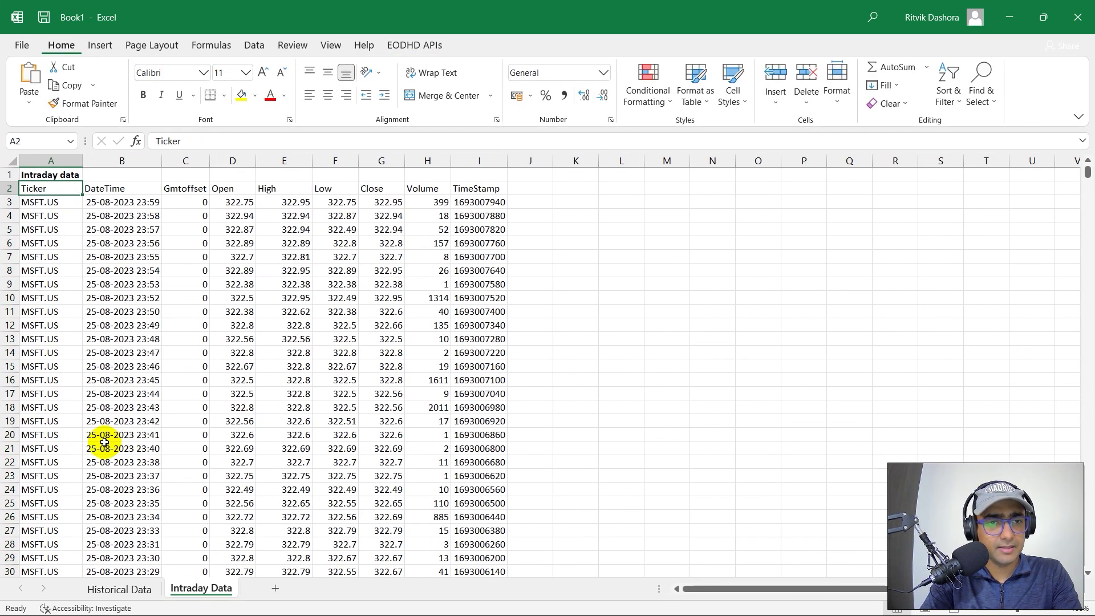
key("Right")
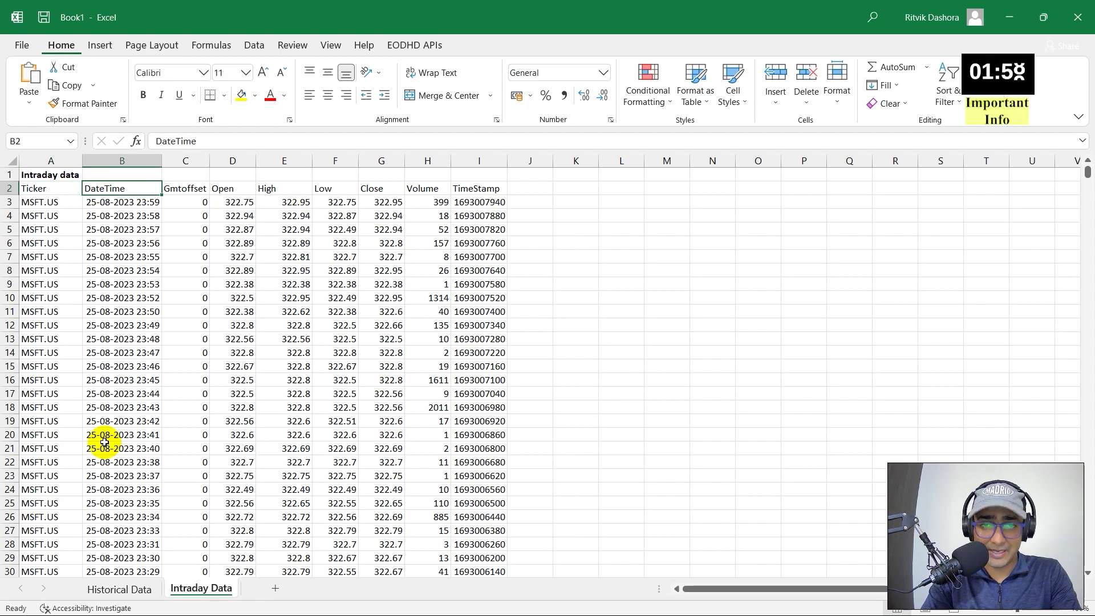
key("ctrl+Right")
key("Left")
key("Left")
key("Left")
key("Left")
key("Left")
key("Left")
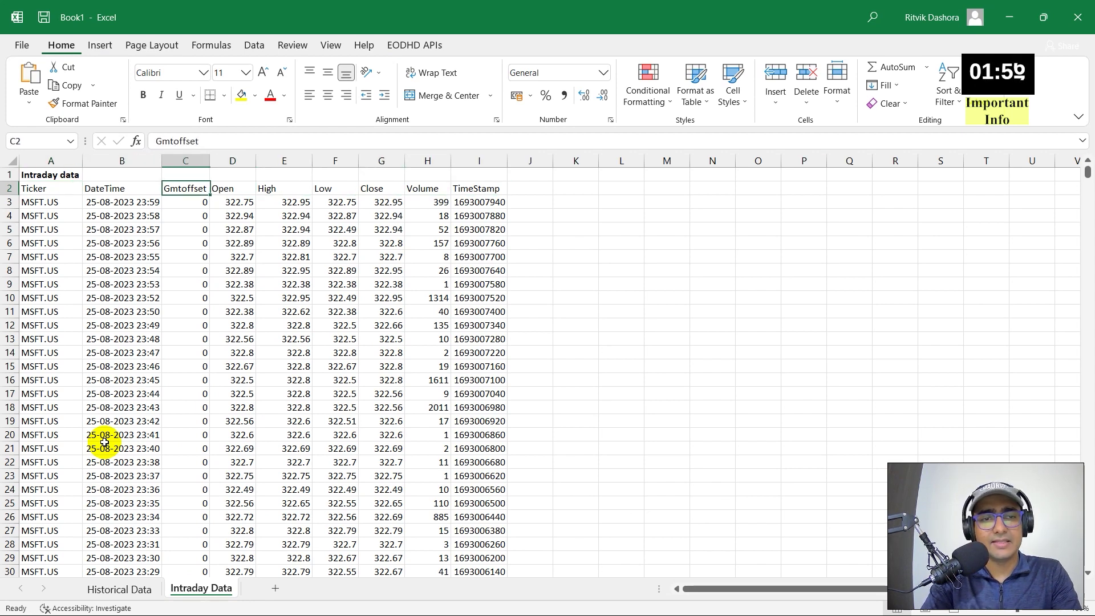
key("Right")
key("Right")
key("Right")
key("Right")
key("Right")
key("Right")
key("ctrl+shift+Down")
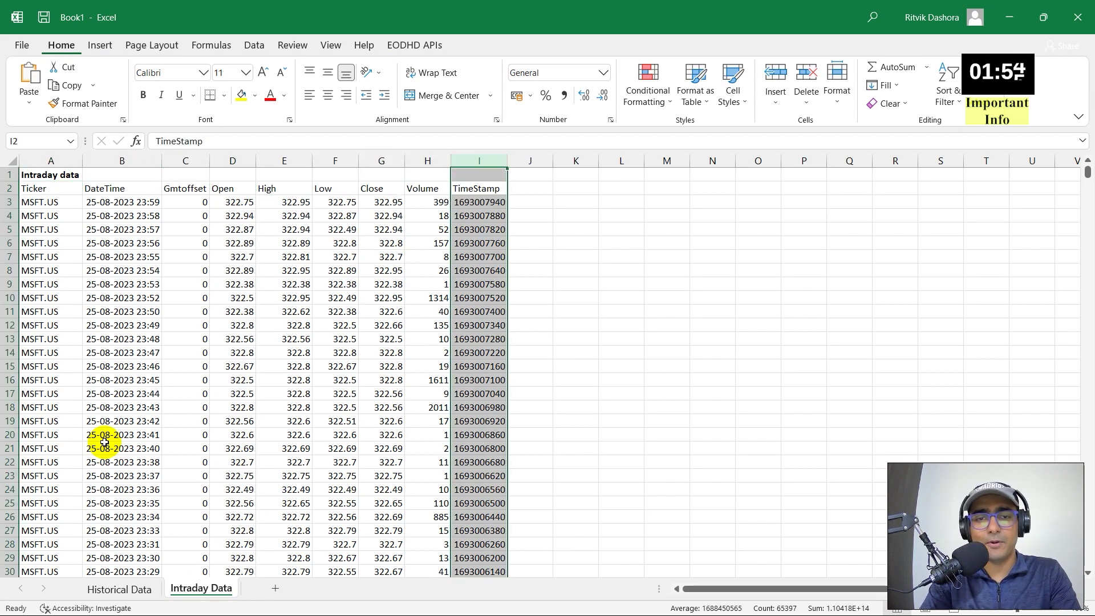
key("Left")
key("Left")
key("Left")
key("Left")
key("Left")
key("Left")
key("Right")
key("Right")
key("Right")
key("Right")
key("Right")
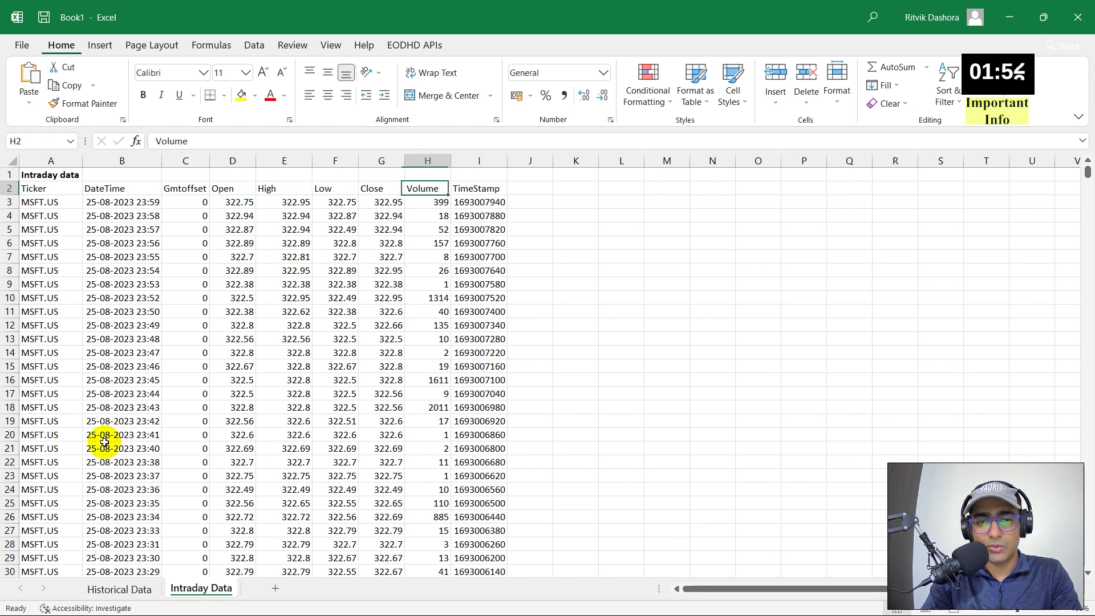
key("Left")
key("Left")
key("Left")
key("Left")
key("Left")
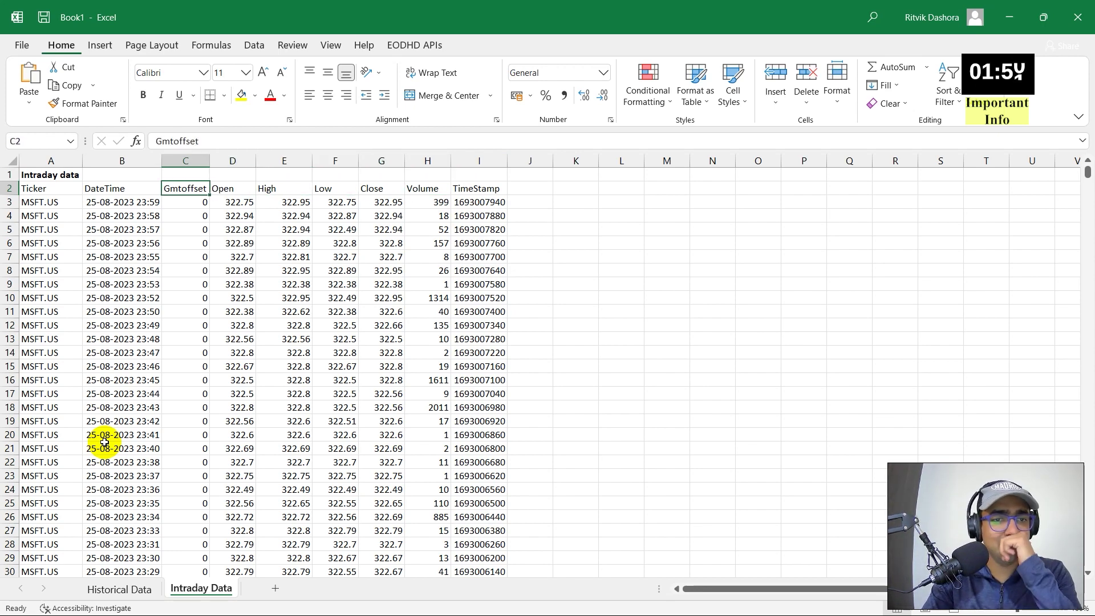
key("ctrl+Down")
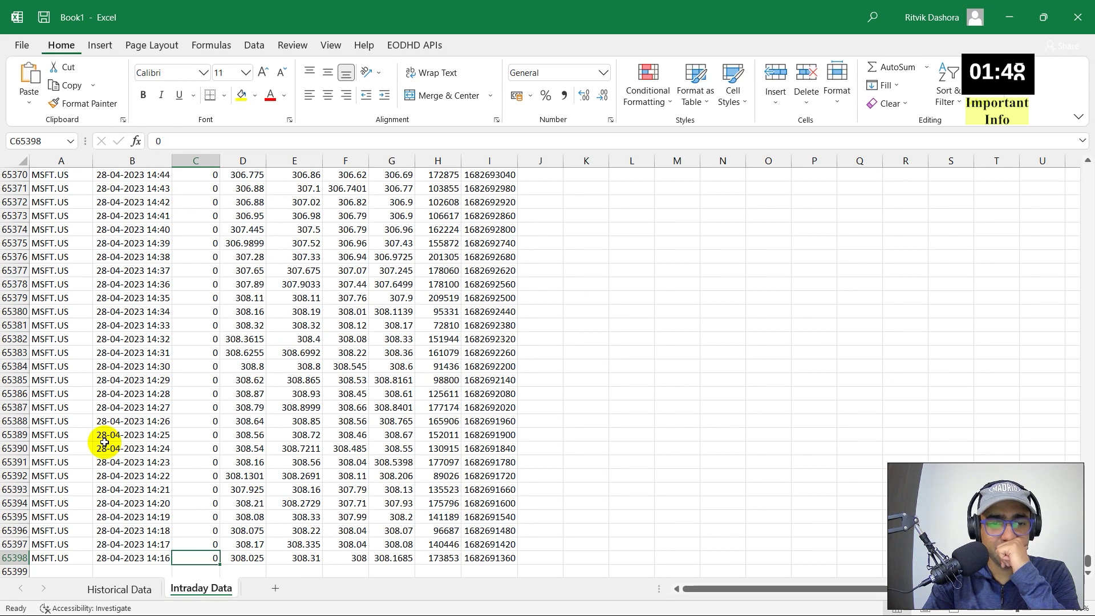
key("ctrl+Up")
key("ctrl+Up")
key("Down")
key("ctrl+Down")
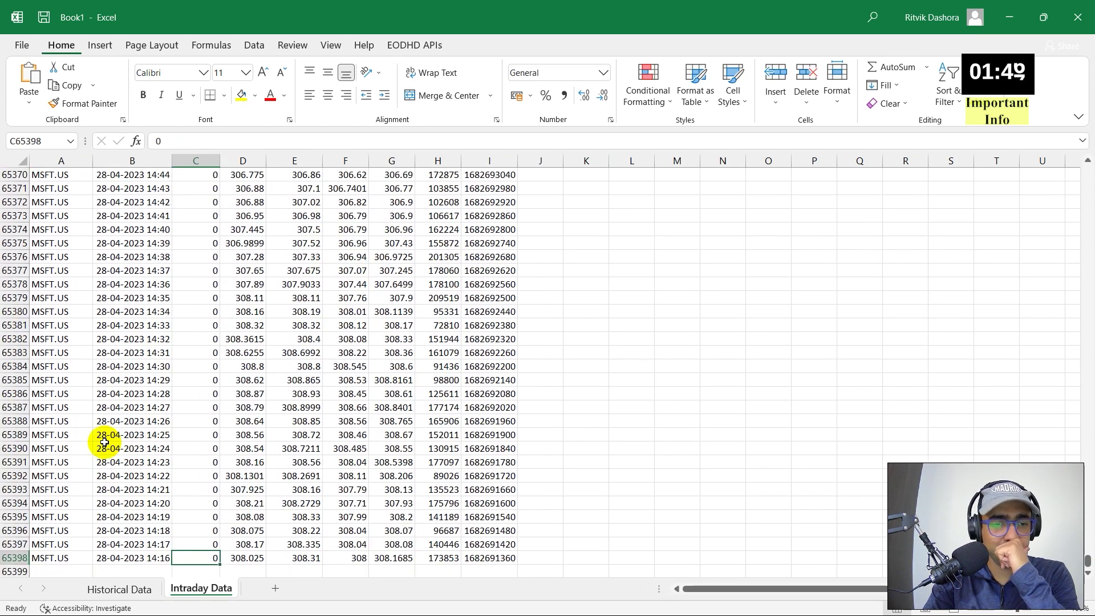
key("ctrl+Up")
key("ctrl+Up")
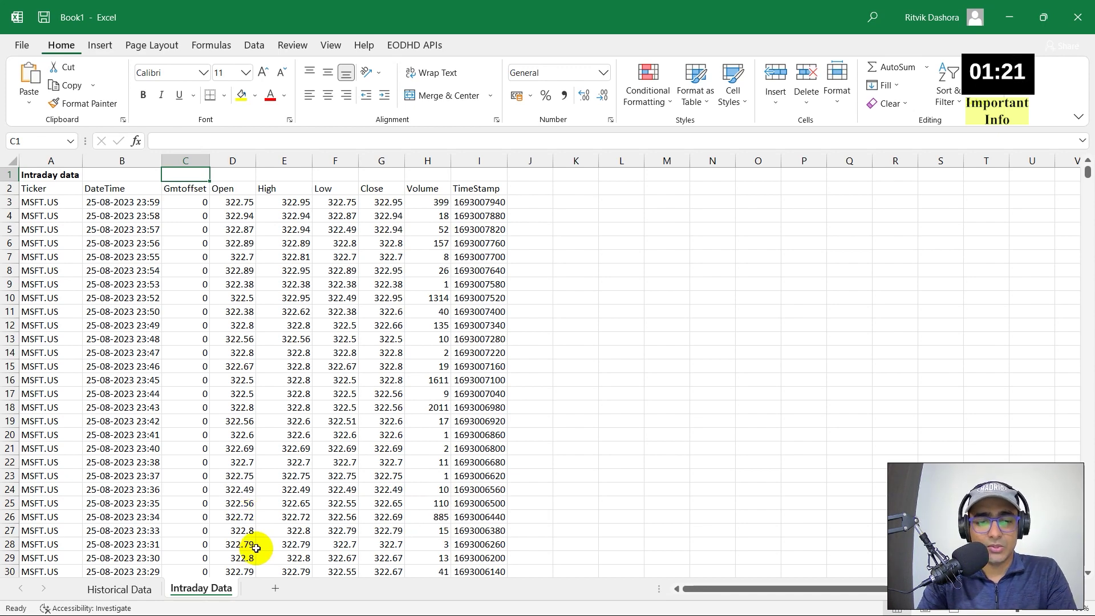
Add a blank Fundamental Data sheet, select B3, and open the Get fundamental data list.
left_click(415, 45)
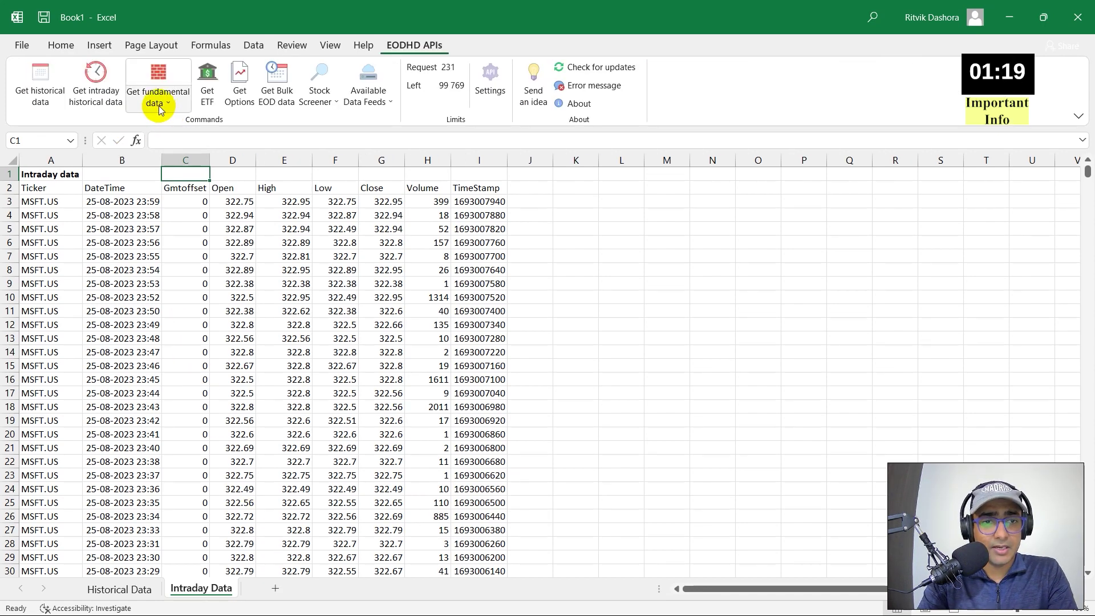
left_click(275, 588)
left_click(117, 247)
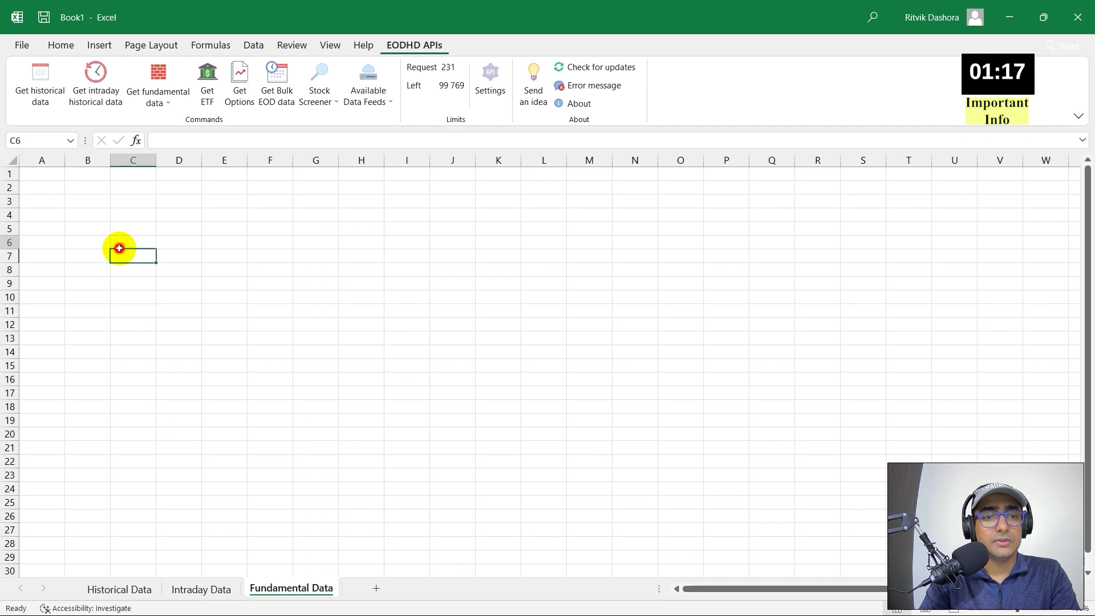
left_click(89, 191)
left_click(85, 202)
left_click(176, 100)
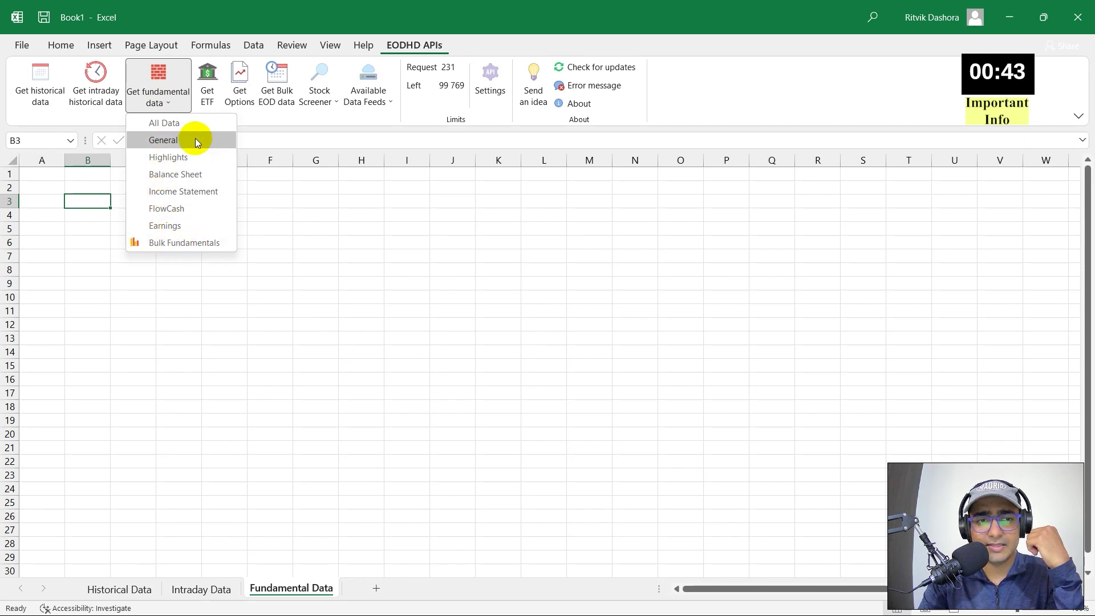
Load the chosen fundamental category for TSLA.US and widen column B to show full dates.
left_click(173, 178)
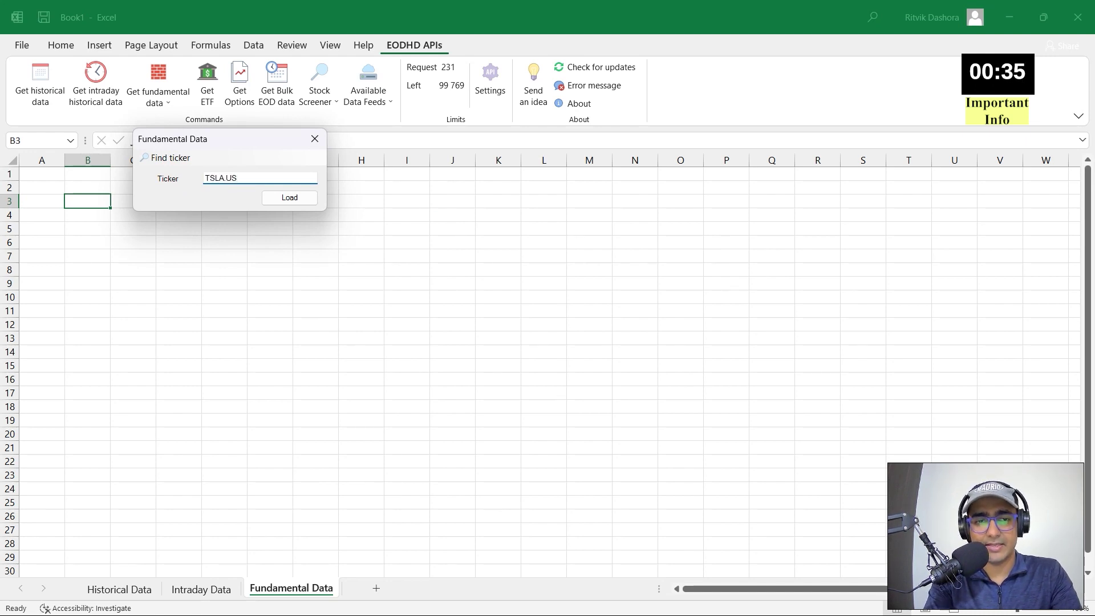
key("Return")
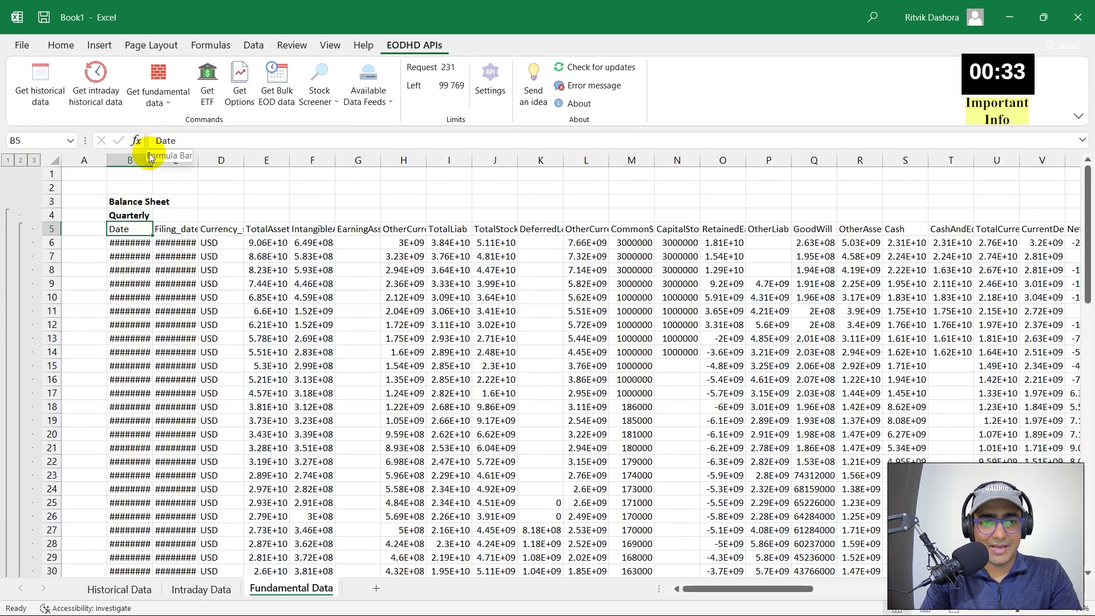
left_click(140, 161)
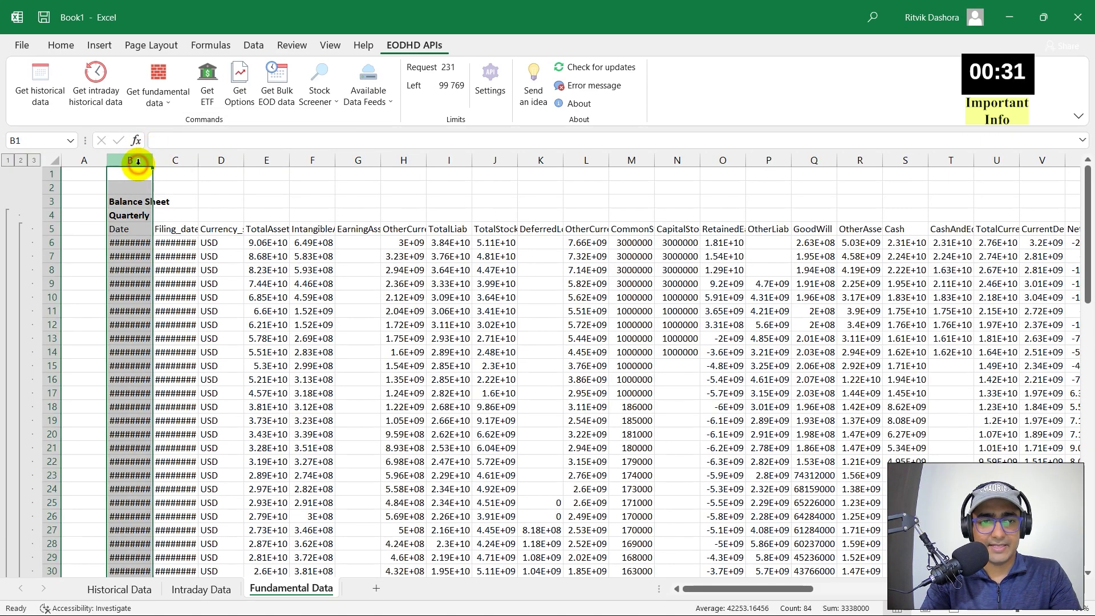
double_click(151, 163)
key("ctrl+Down")
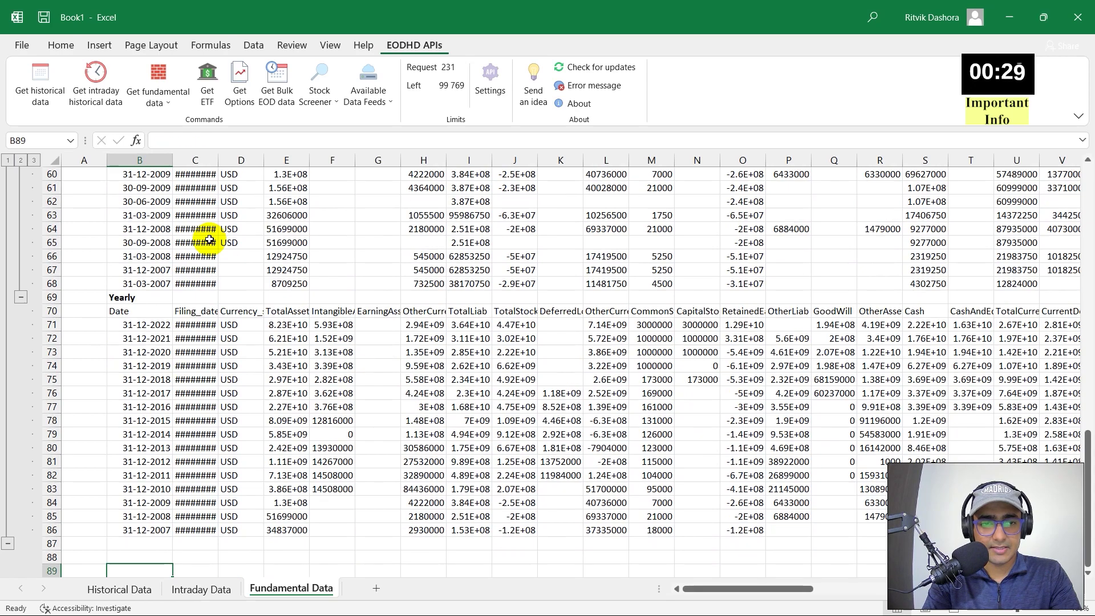
key("Up")
key("Up")
key("Up")
Browse the balance-sheet rows, then collapse and re-expand the Quarterly row group.
key("Up")
key("ctrl+Up")
key("ctrl+Up")
key("ctrl+Up")
key("ctrl+Up")
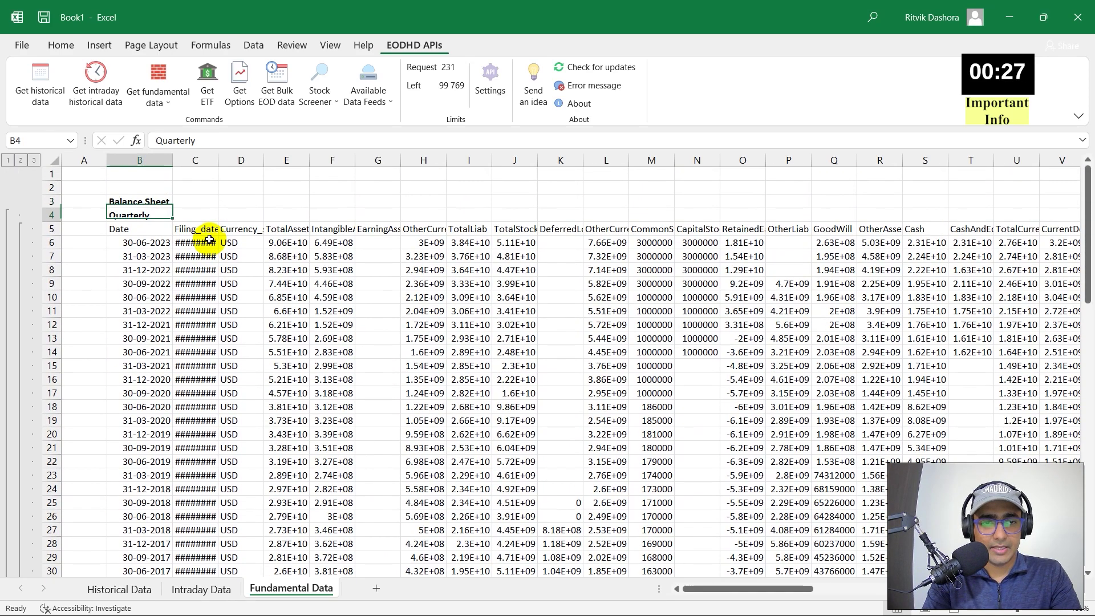
key("Left")
key("Right")
key("Up")
key("ctrl+Down")
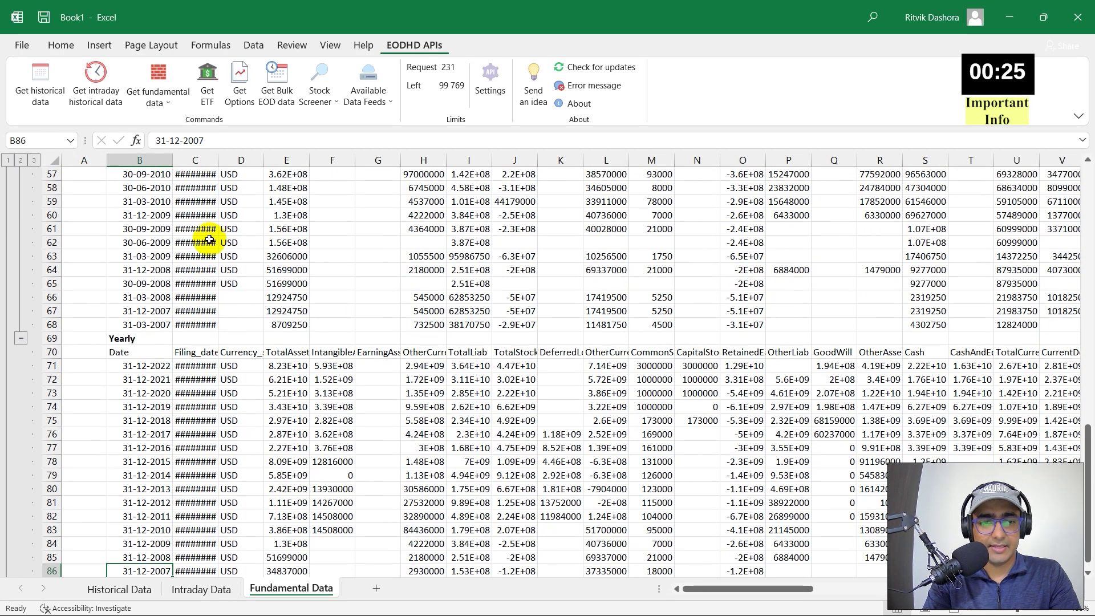
key("Down")
scroll(209, 239, "down", 4)
scroll(209, 234, "up", 5)
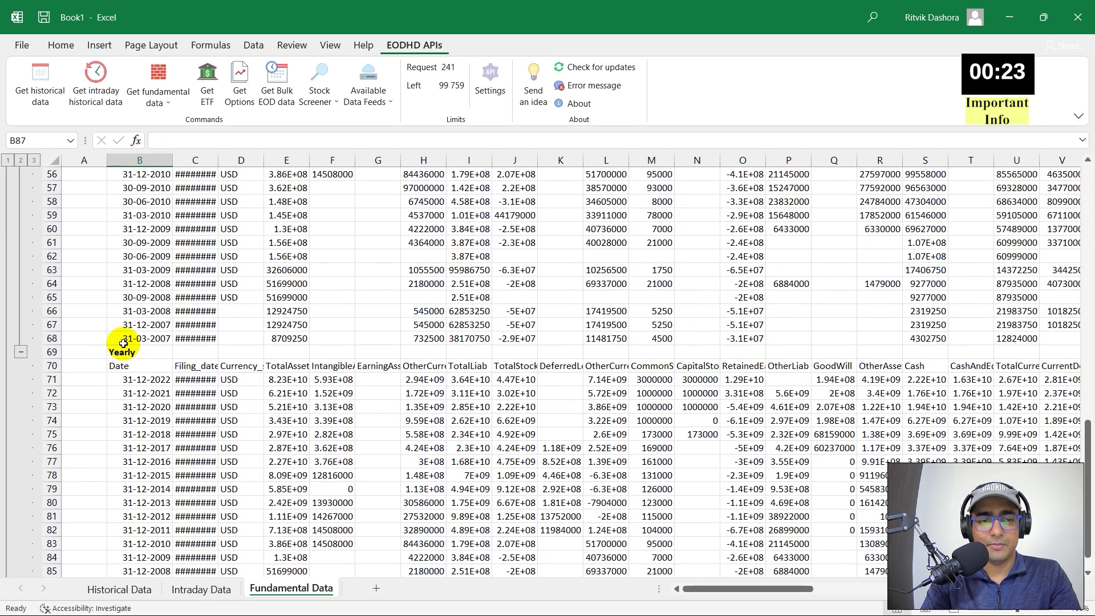
left_click(123, 343)
left_click(119, 353)
scroll(49, 343, "up", 18)
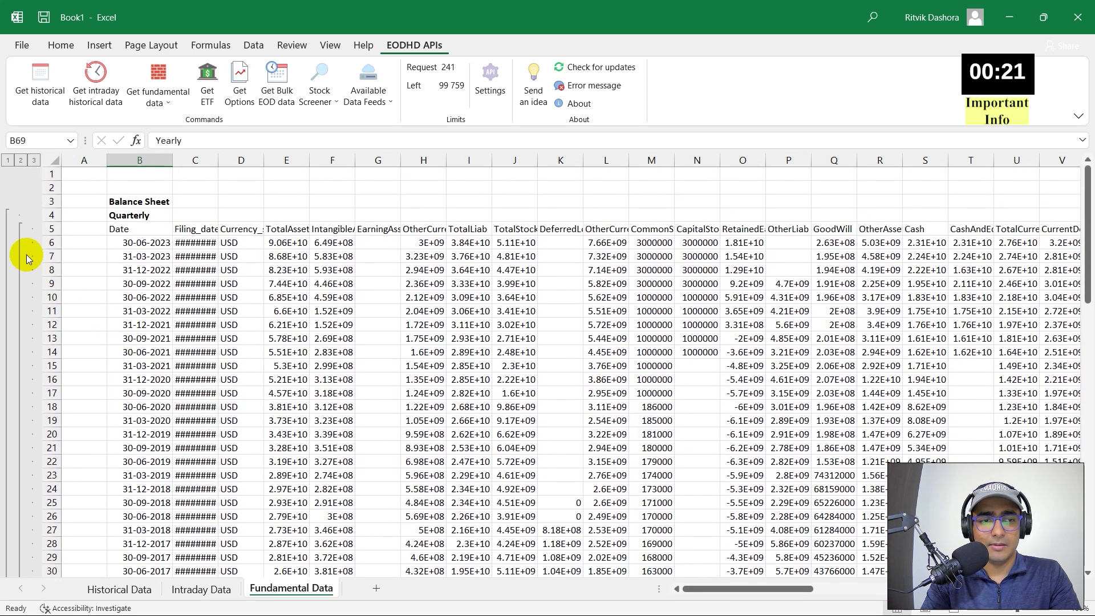
left_click(20, 251)
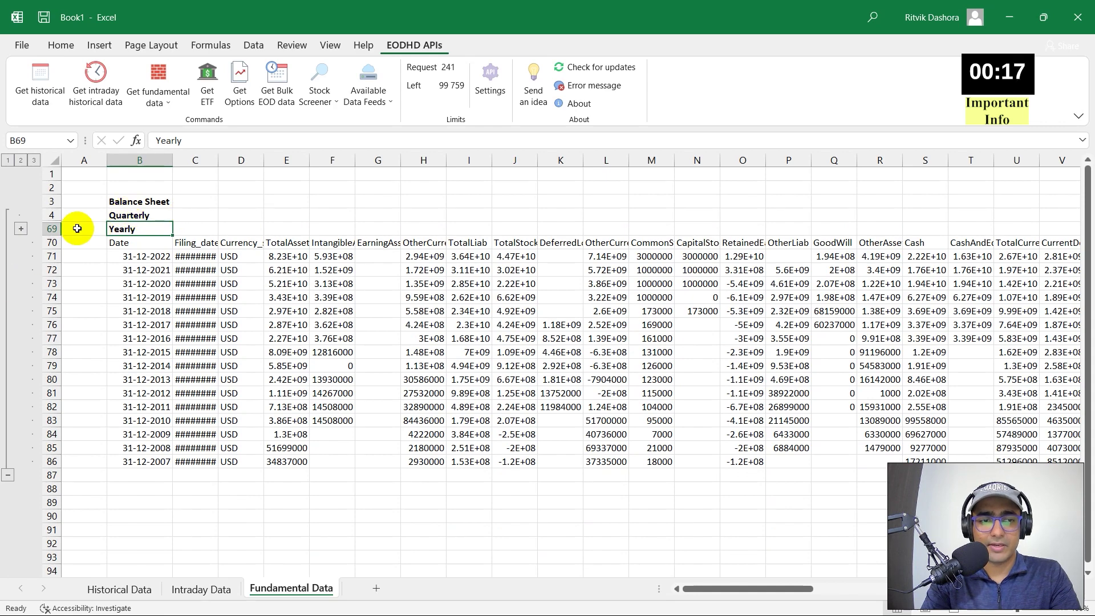
left_click(20, 229)
scroll(210, 288, "up", 13)
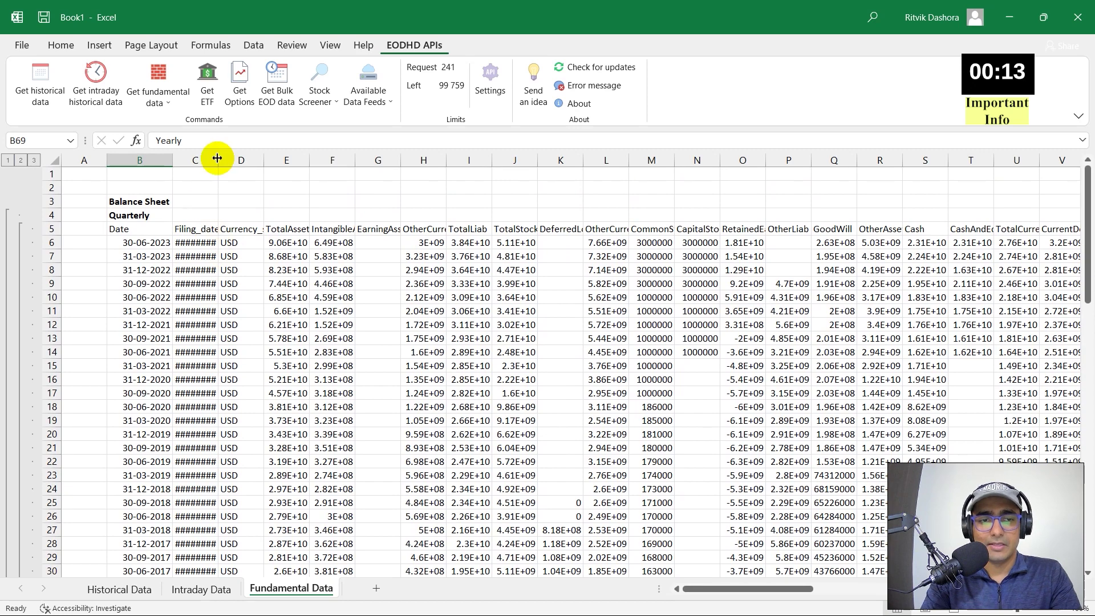
Auto-fit column C for the filing dates and review the balance-sheet headings.
double_click(217, 158)
left_click(270, 258)
key("Right")
key("Up")
key("Right")
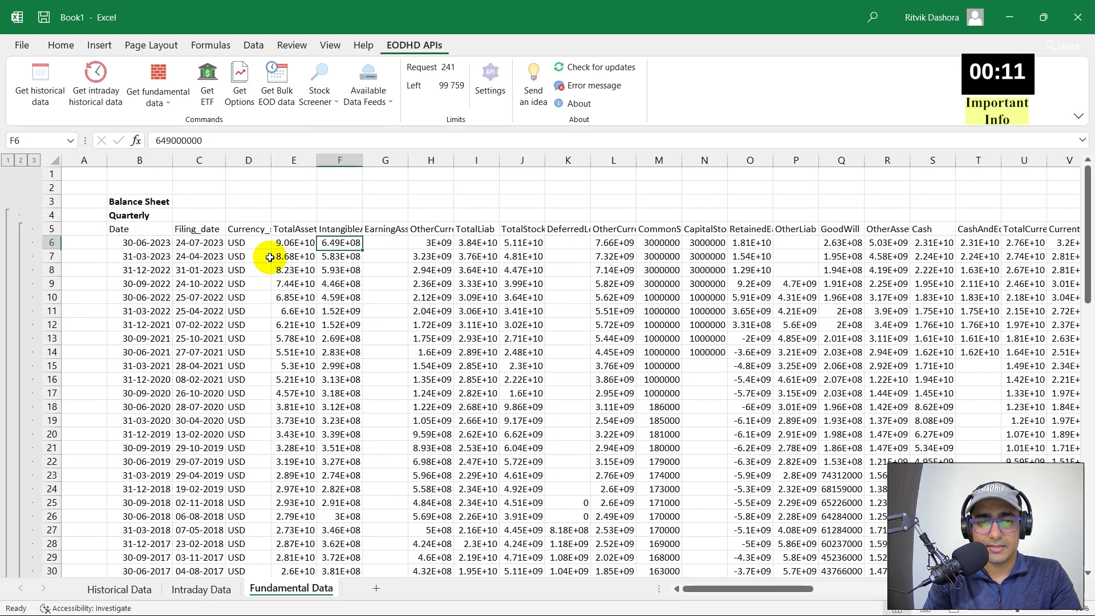
key("Up")
key("Up")
key("Down")
key("Left")
key("ctrl+shift+Right")
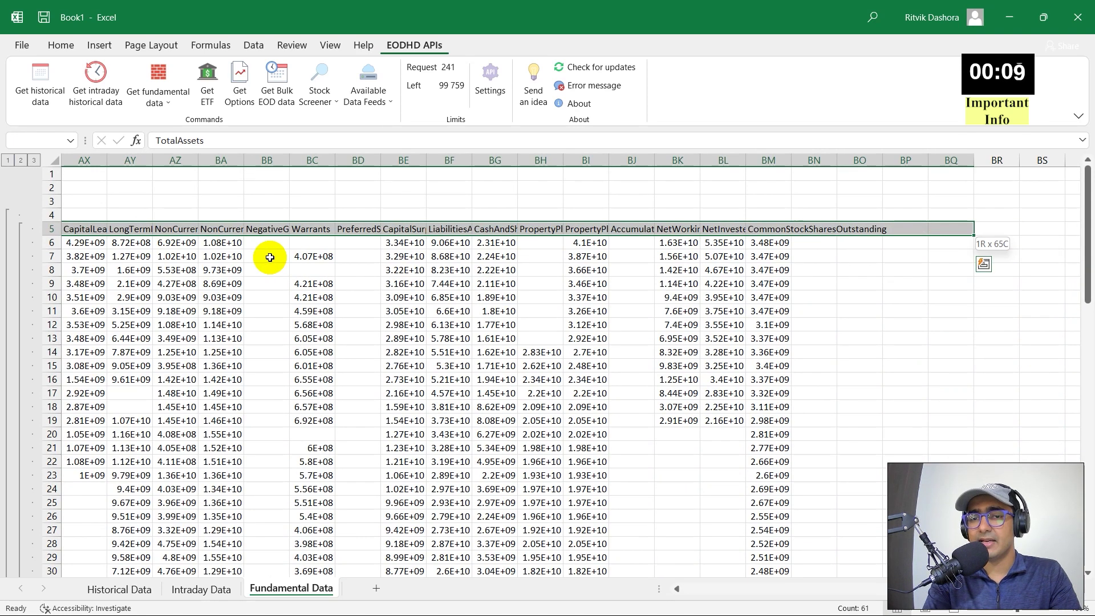
key("Left")
key("Left")
key("Right")
key("Up")
Check the bottom of the table and open the fundamental data options list.
key("Left")
scroll(180, 217, "down", 8)
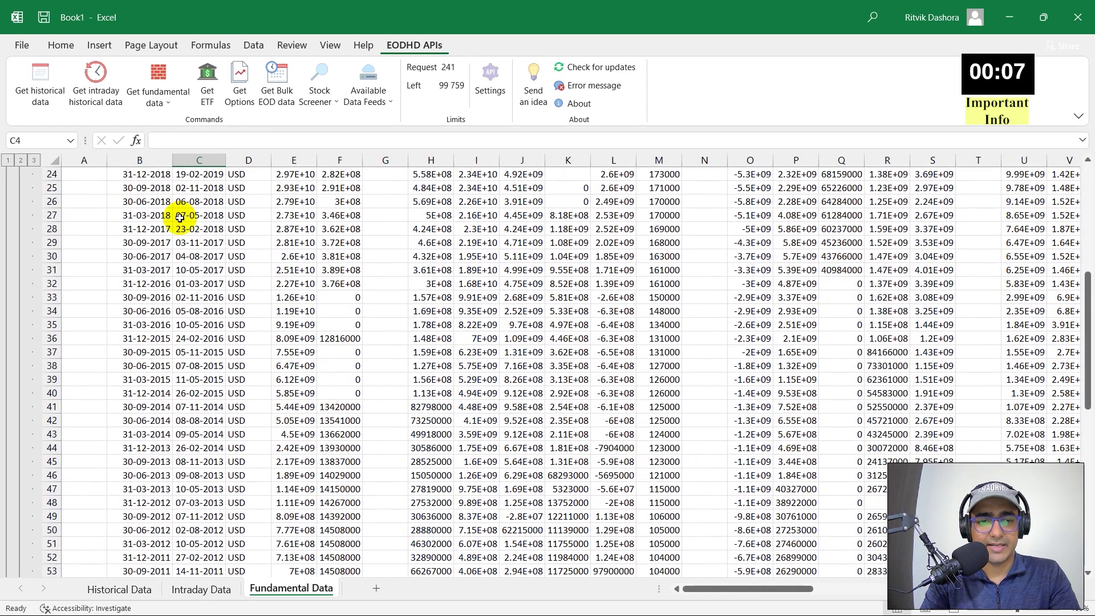
scroll(179, 217, "down", 19)
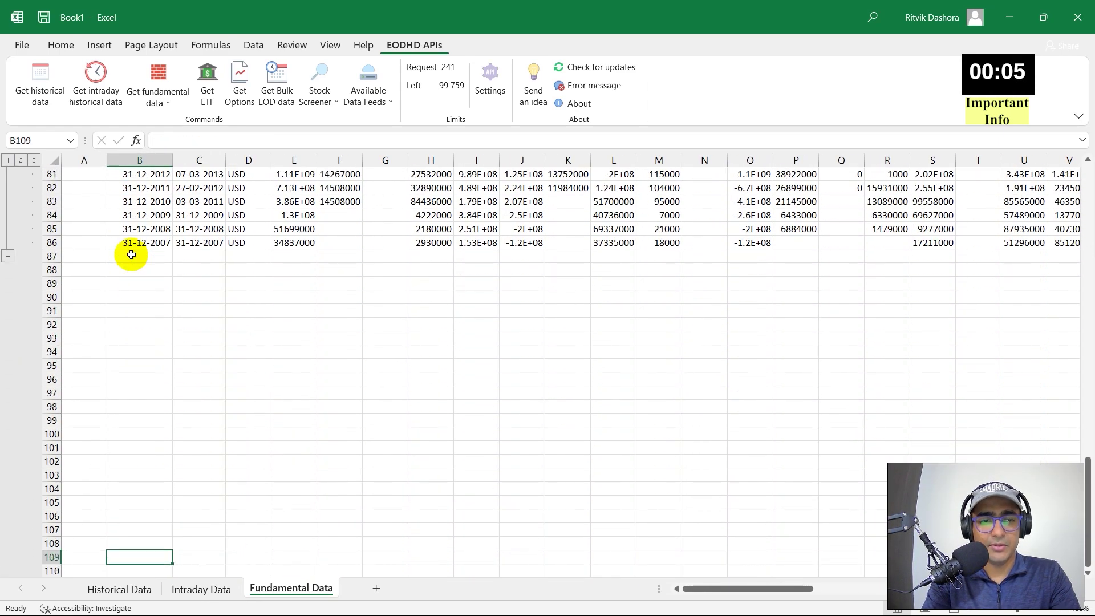
key("ctrl+Up")
key("Down")
key("Down")
key("Down")
key("Down")
key("Down")
key("Down")
key("Down")
key("Down")
key("Down")
key("Up")
key("Up")
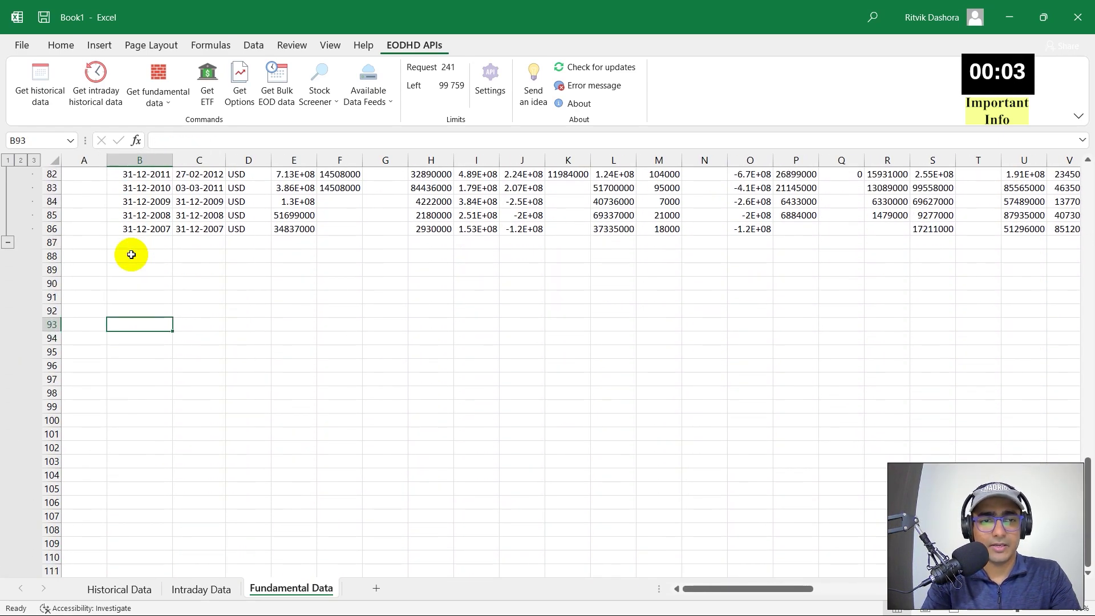
left_click(156, 86)
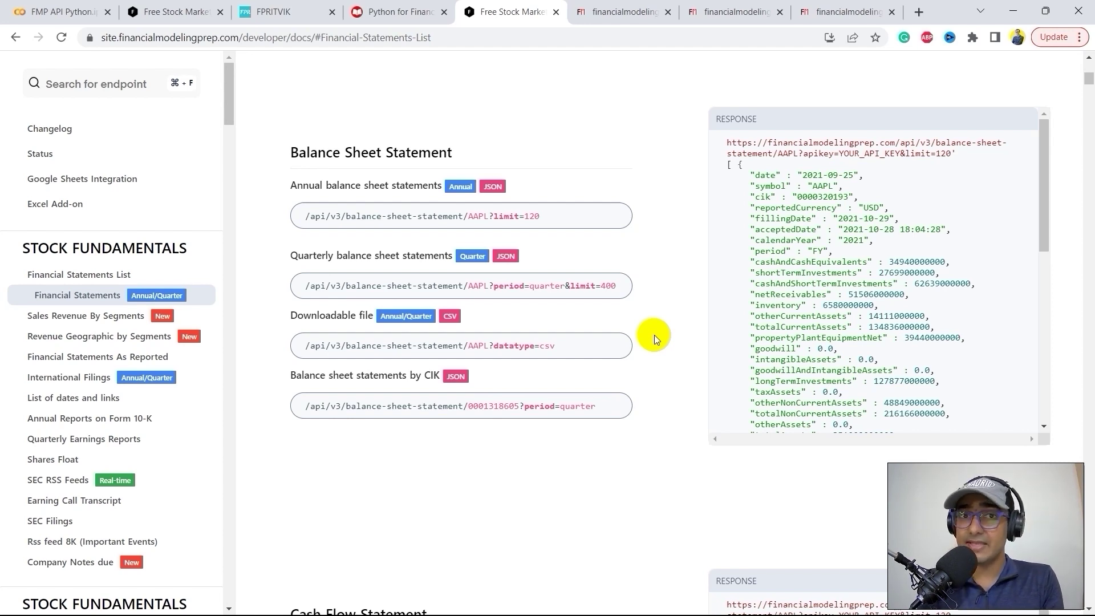
Switch to the Python for Financial Programming page and open the non-Indian candidates course.
left_click(274, 11)
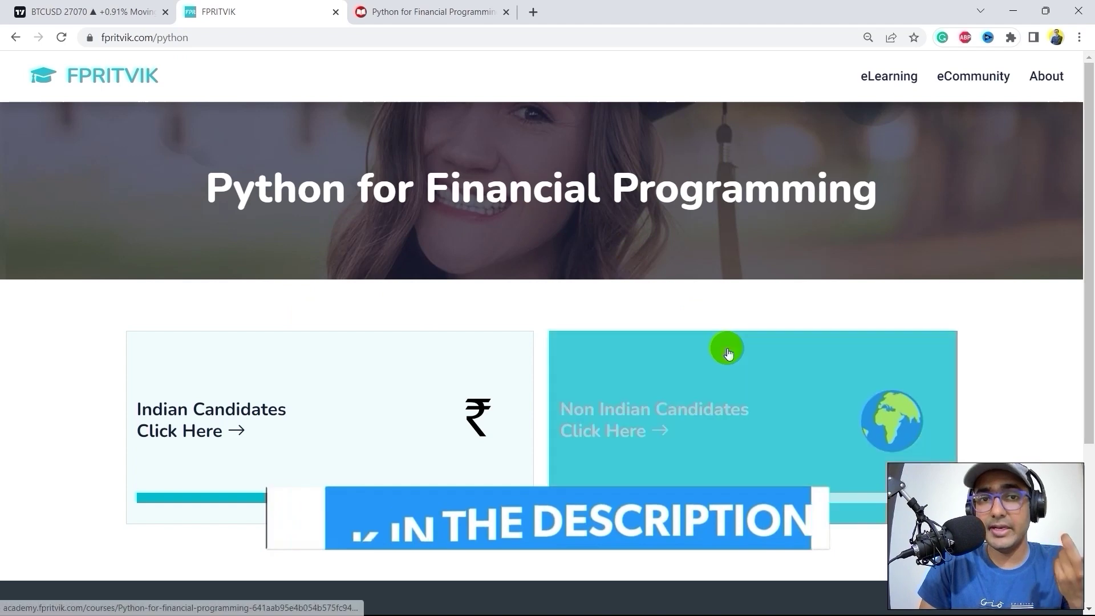
left_click(623, 366)
Scroll through the course page's sessions, chapters and live projects sections.
scroll(498, 346, "down", 9)
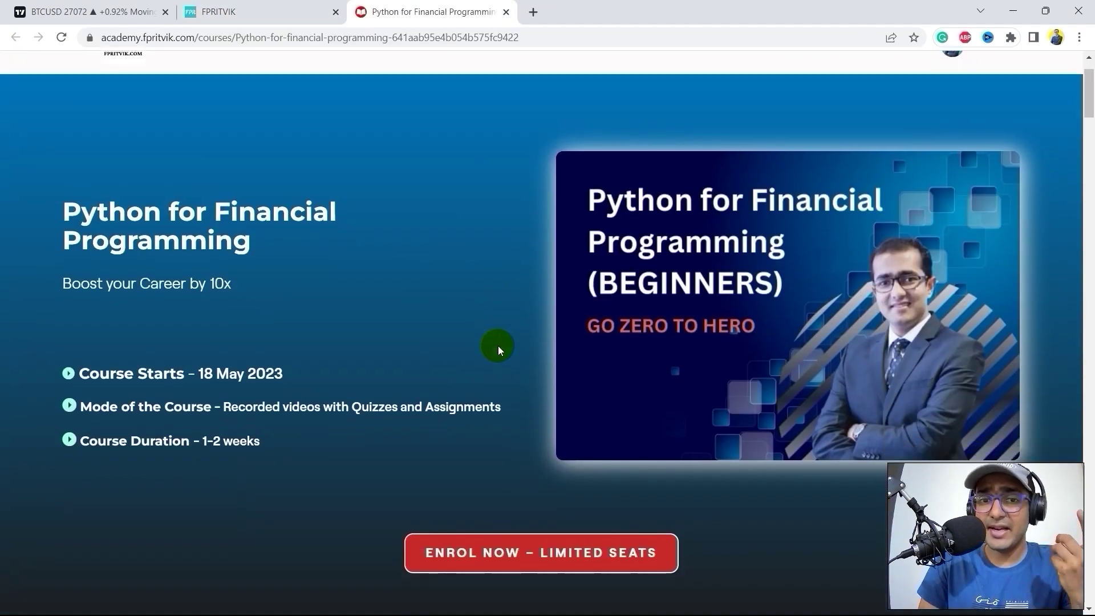
scroll(498, 346, "up", 9)
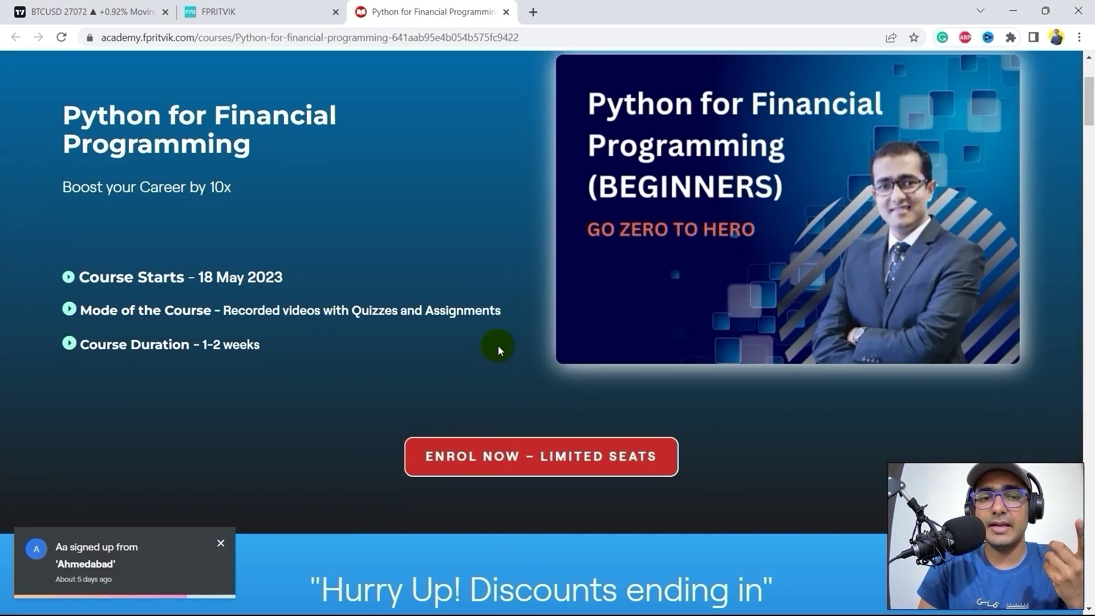
scroll(498, 346, "down", 7)
scroll(498, 345, "down", 14)
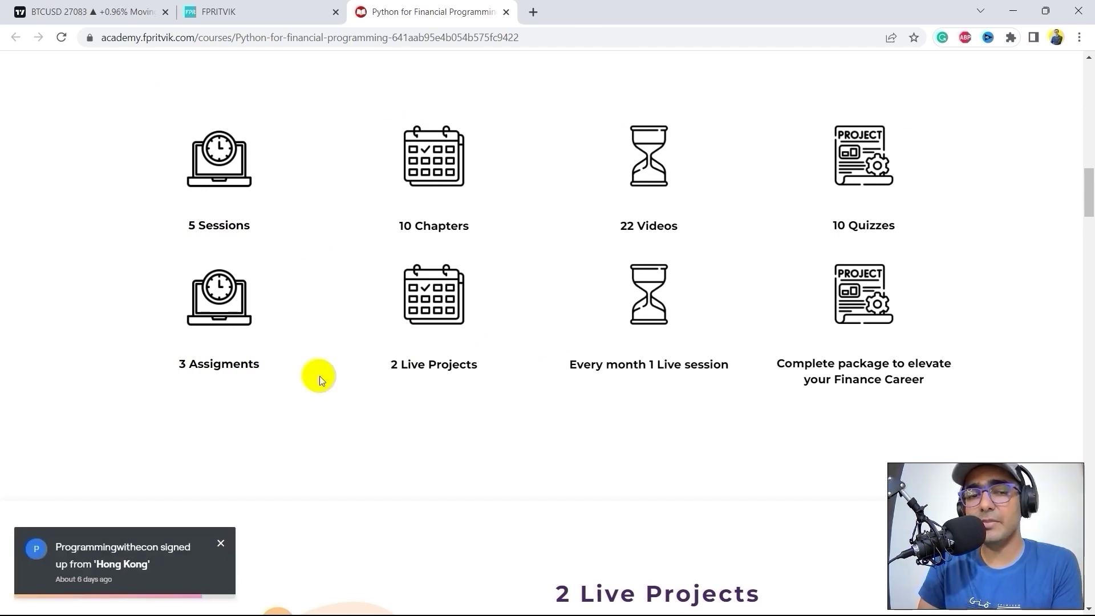
scroll(378, 357, "down", 8)
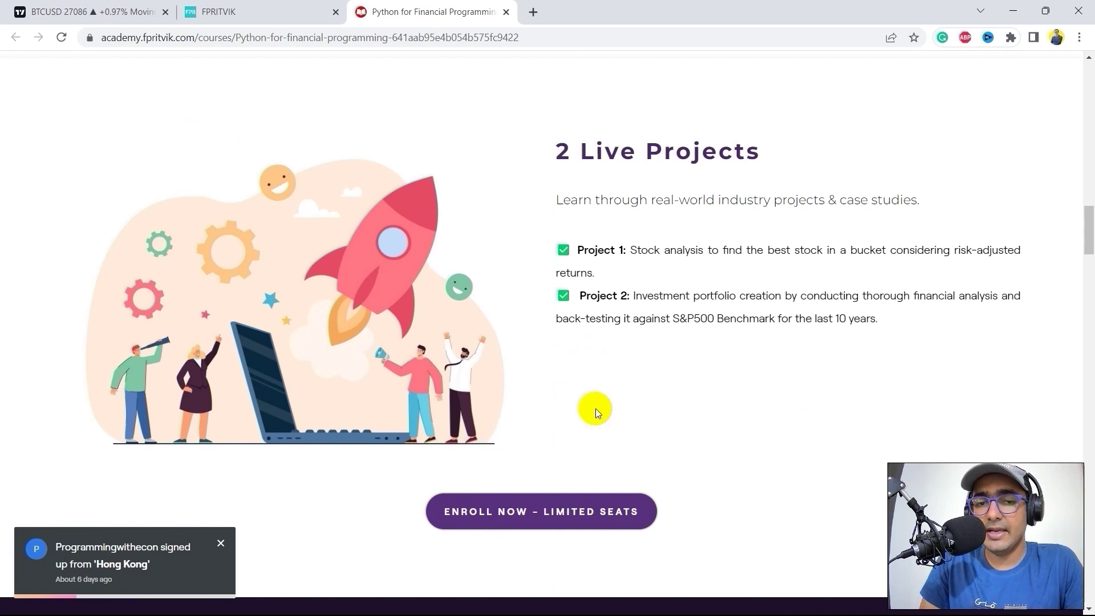
scroll(707, 523, "down", 10)
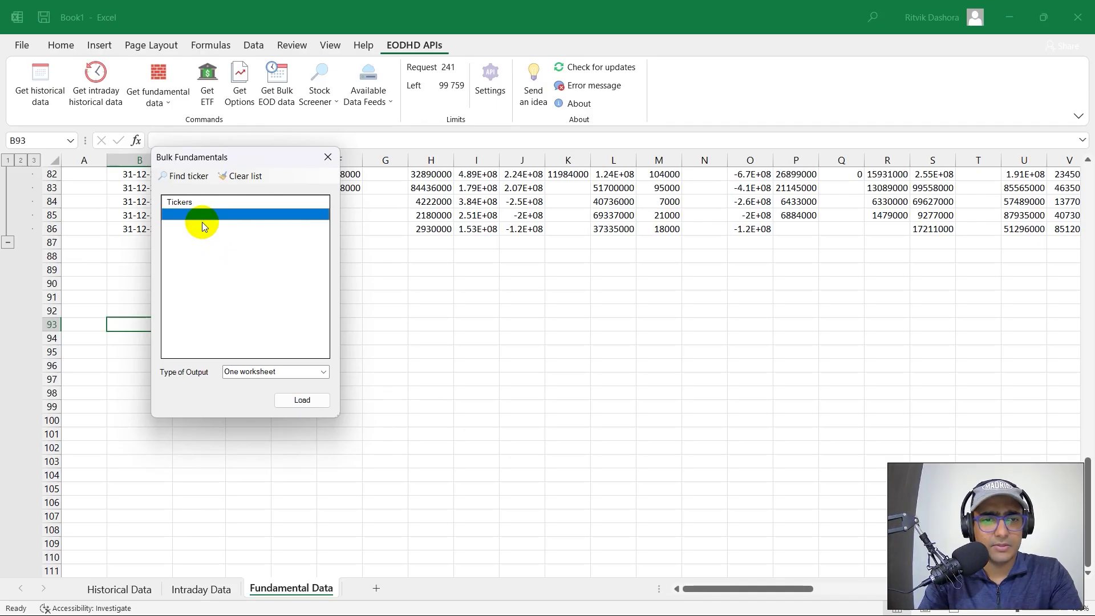
Enter the tickers TSLA.US, AAPL.US and MSFT.US in the Bulk Fundamentals list.
type("TSLA")
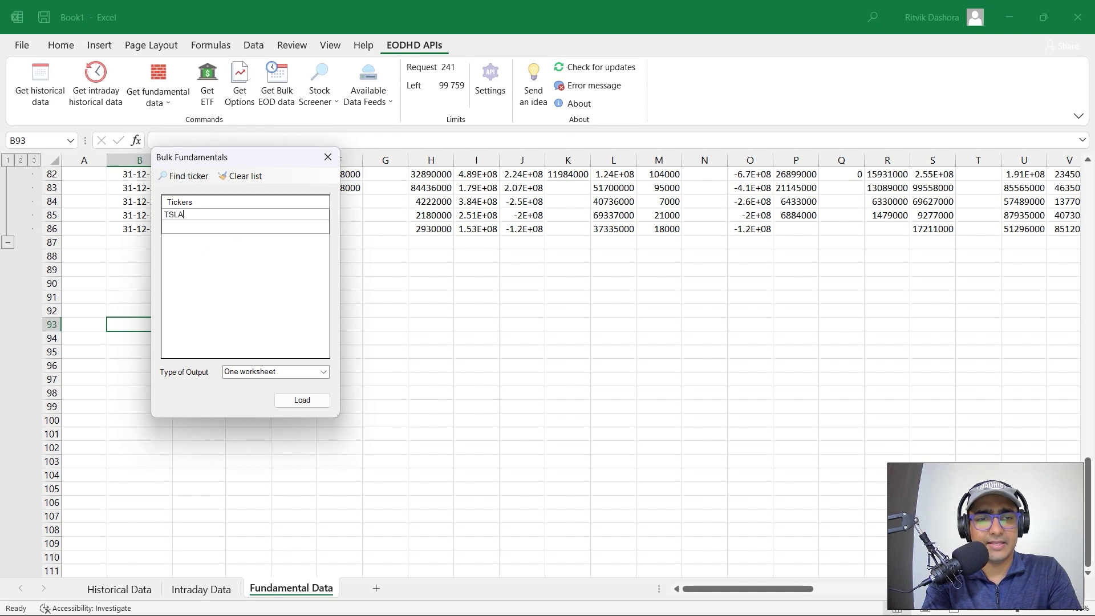
type(".US")
left_click(204, 224)
left_click(205, 225)
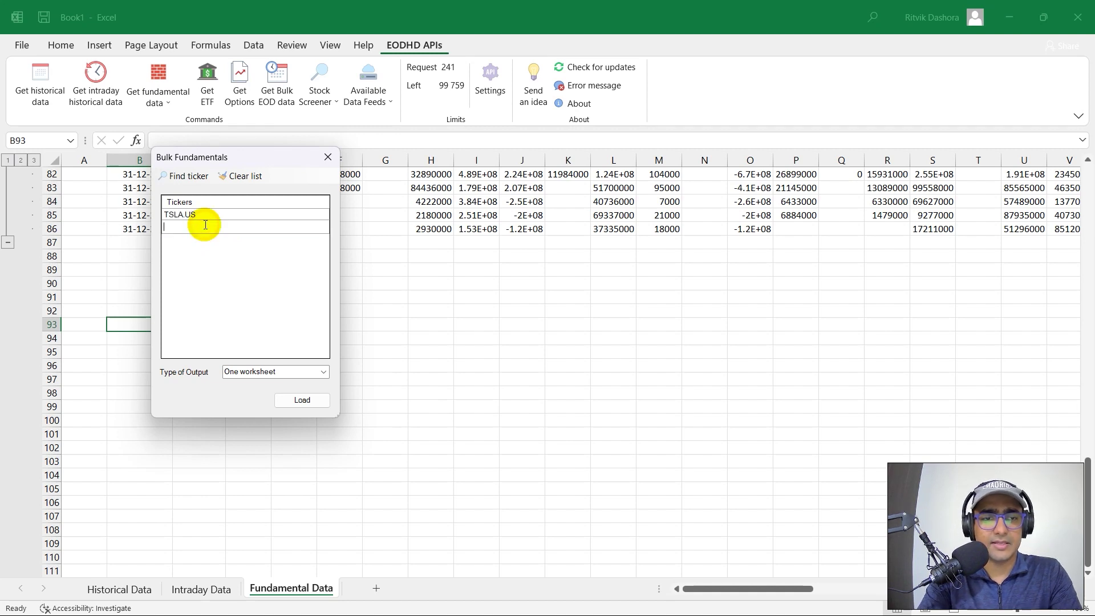
type("AAPL.US")
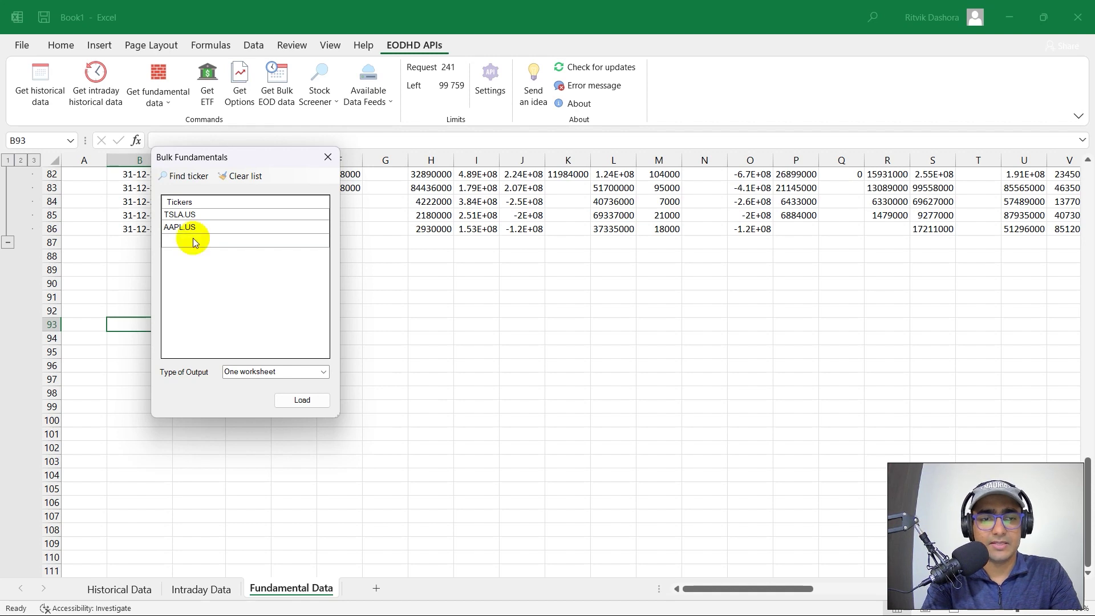
left_click(193, 240)
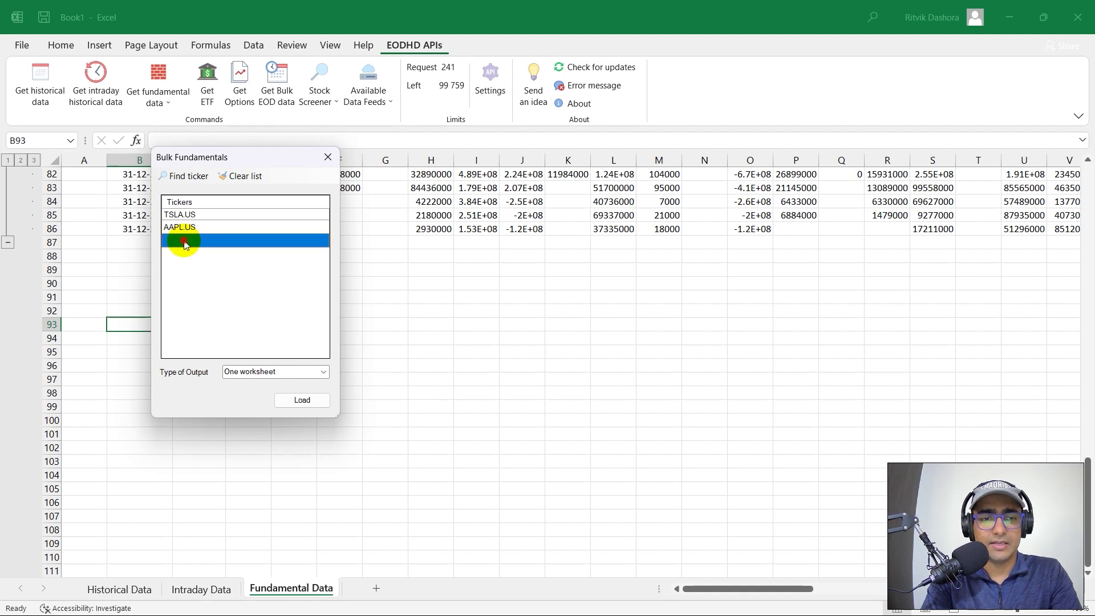
left_click(183, 240)
type("MSFT.US")
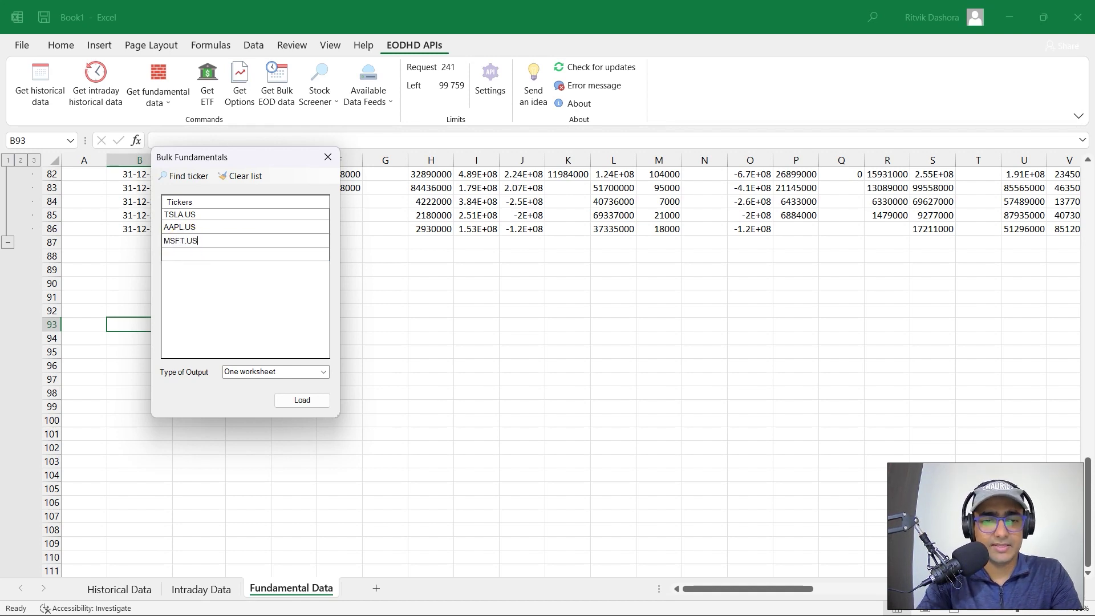
left_click(199, 276)
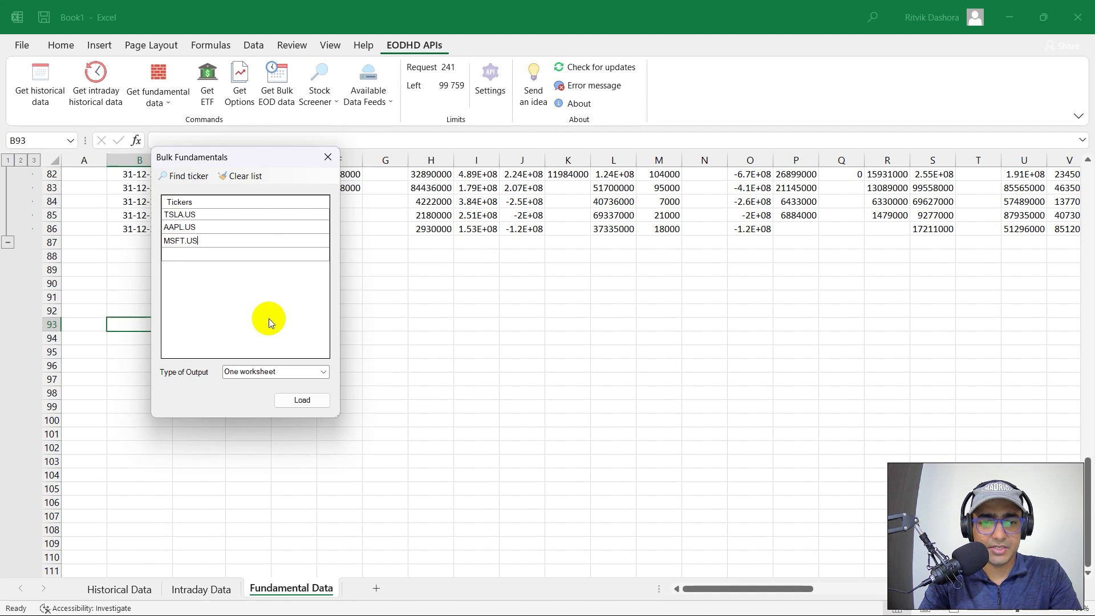
Keep output as One worksheet, load the fundamentals and confirm downloading 3 symbols.
left_click(268, 372)
left_click(323, 372)
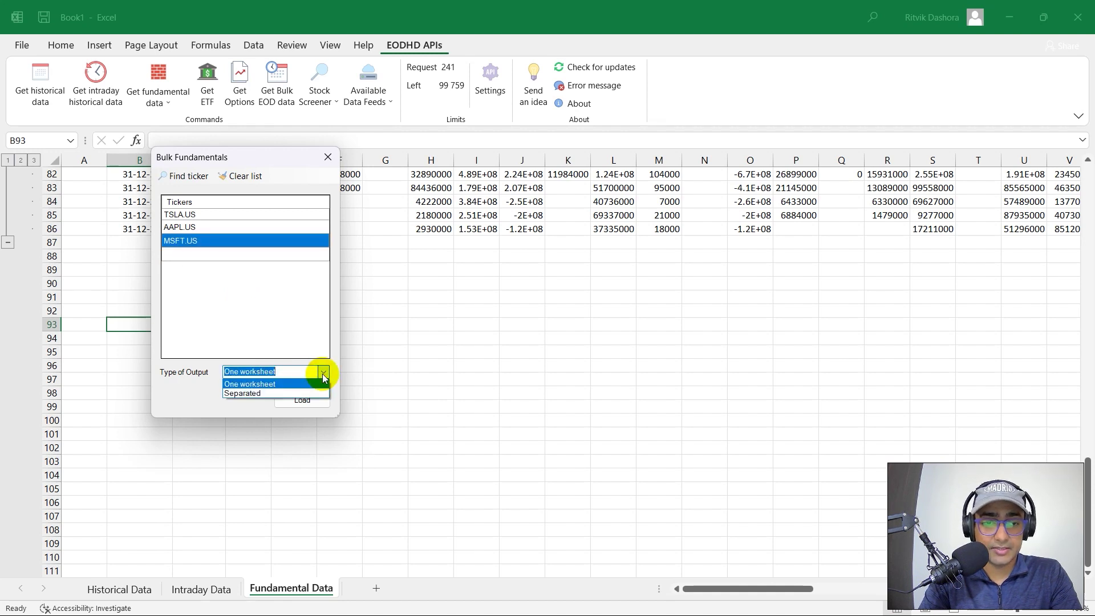
left_click(323, 374)
left_click(298, 349)
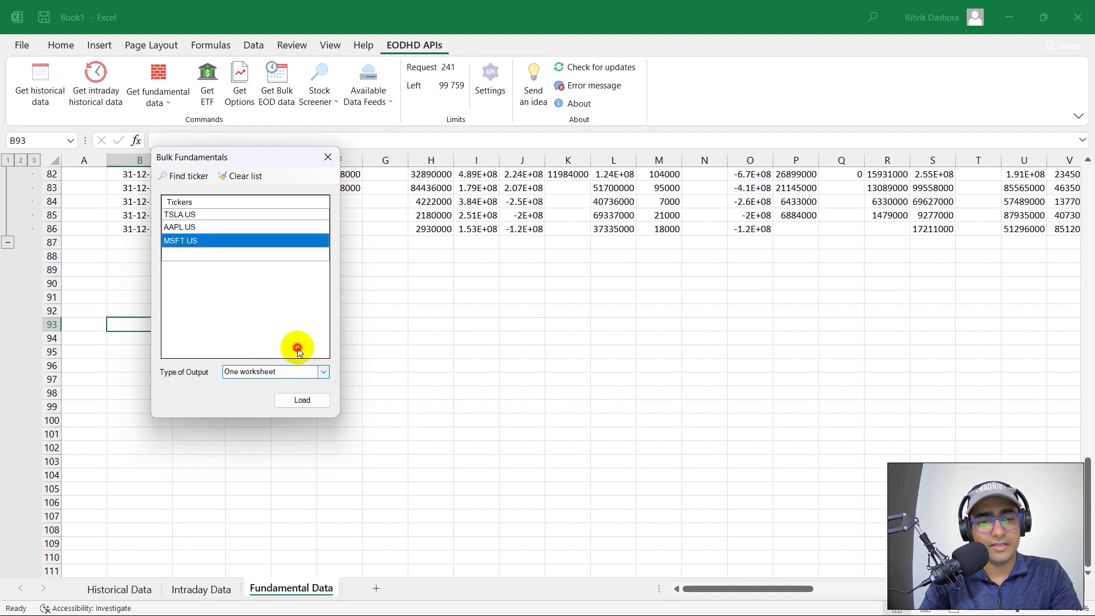
left_click(307, 400)
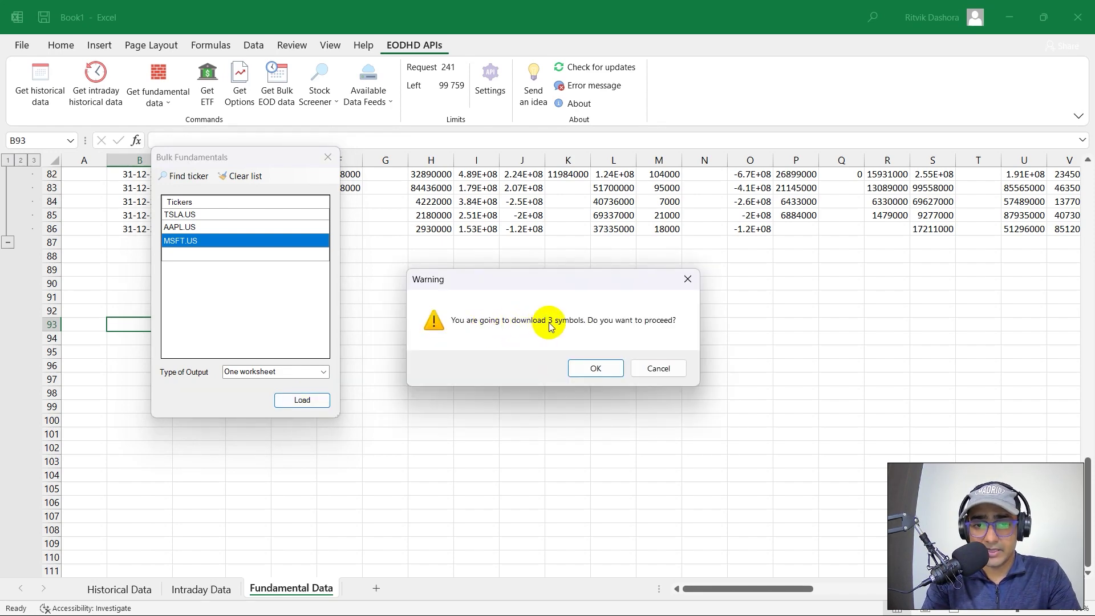
left_click(608, 372)
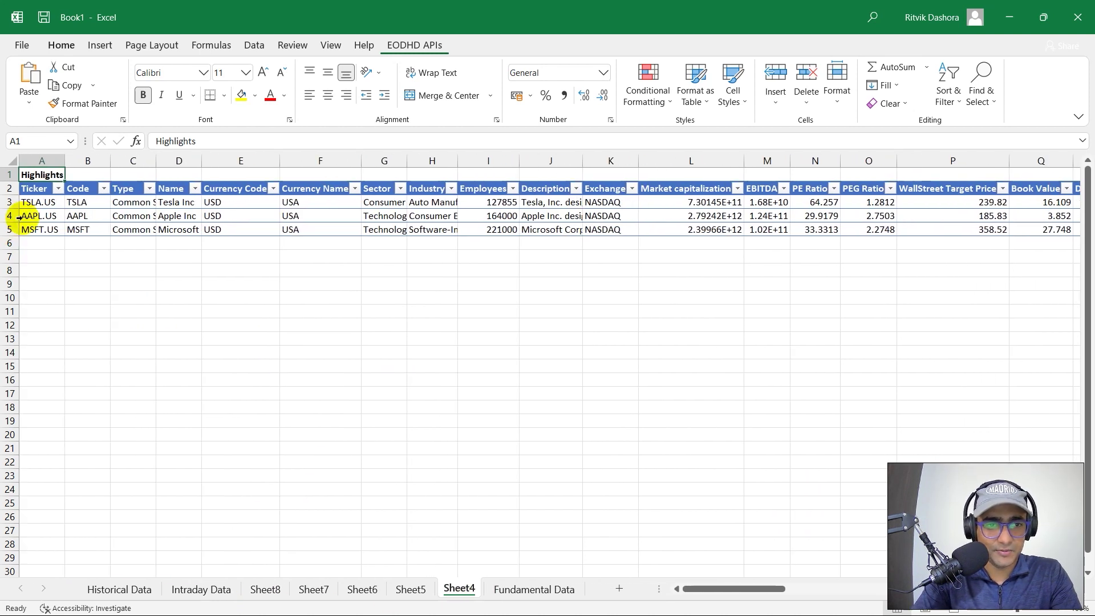
Review the loaded Highlights, Earnings, Balance Sheet, Cash Flow and Income Statement sheets.
left_click(39, 211)
key("Down")
key("Right")
key("Right")
key("Right")
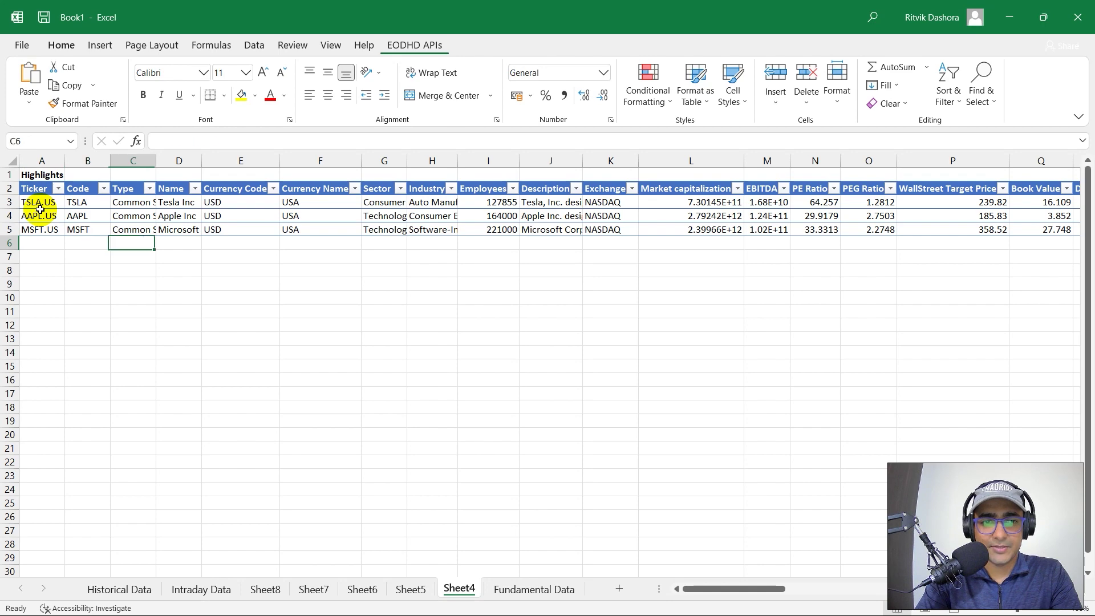
left_click(411, 590)
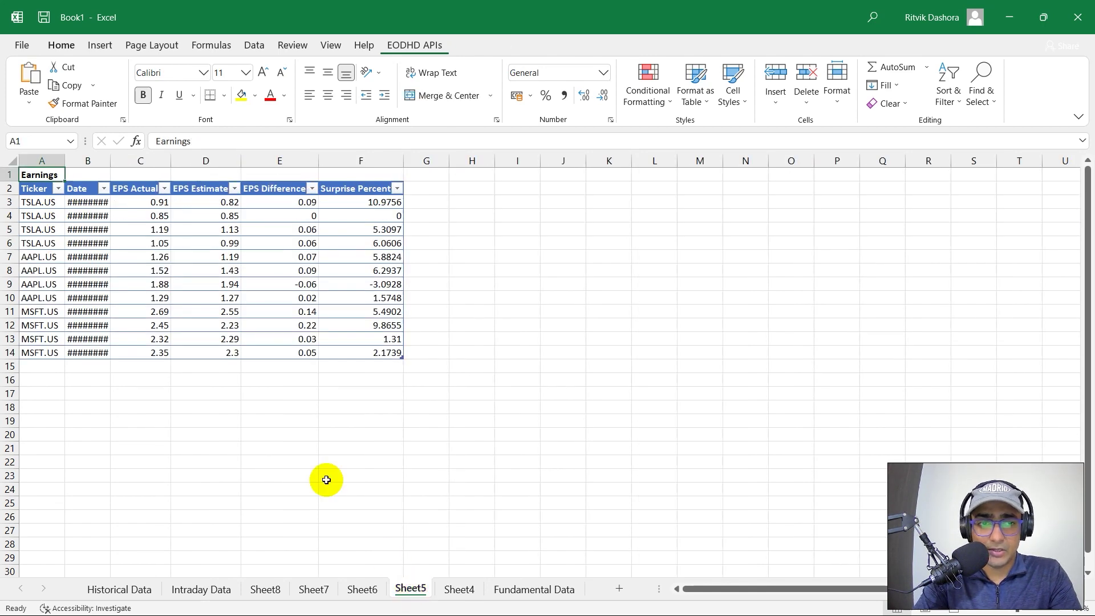
left_click(368, 589)
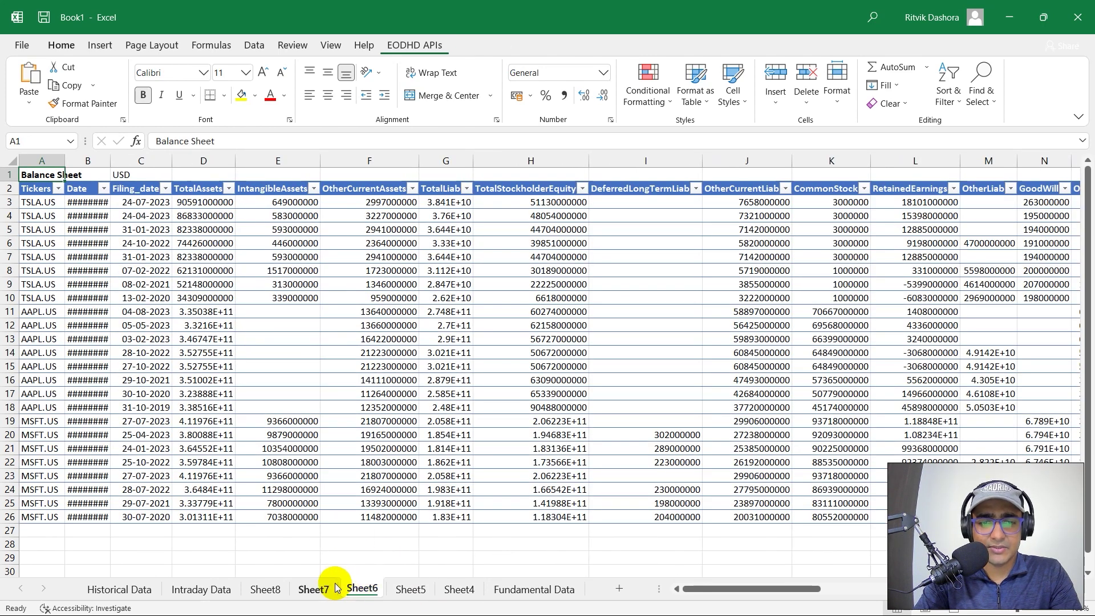
left_click(313, 589)
left_click(265, 589)
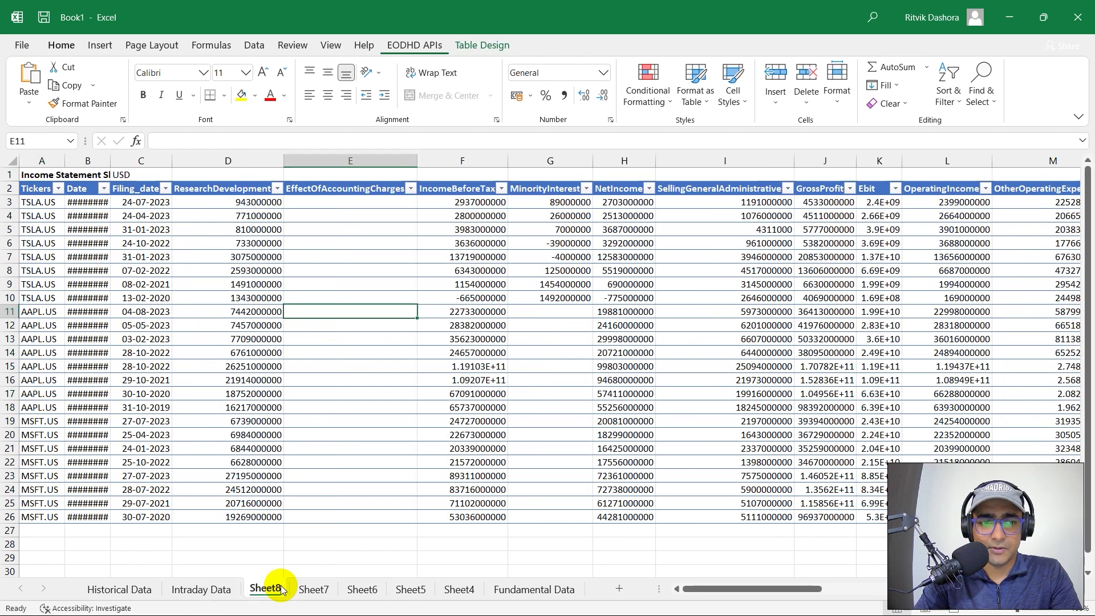
left_click(313, 589)
left_click(352, 590)
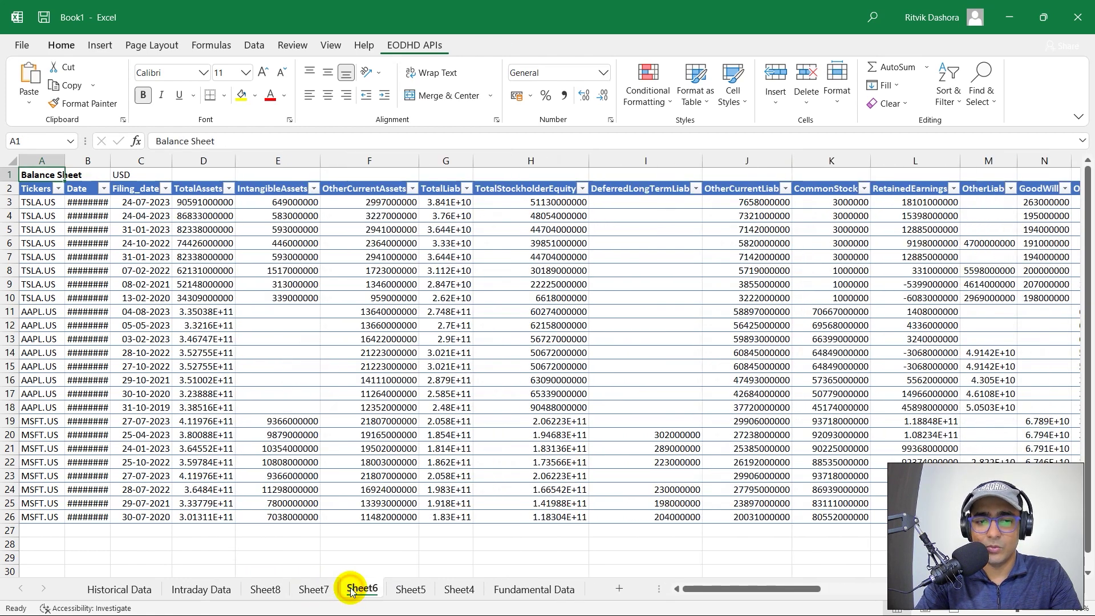
Add a new ETF worksheet and select cell B4 as the starting cell.
left_click(419, 45)
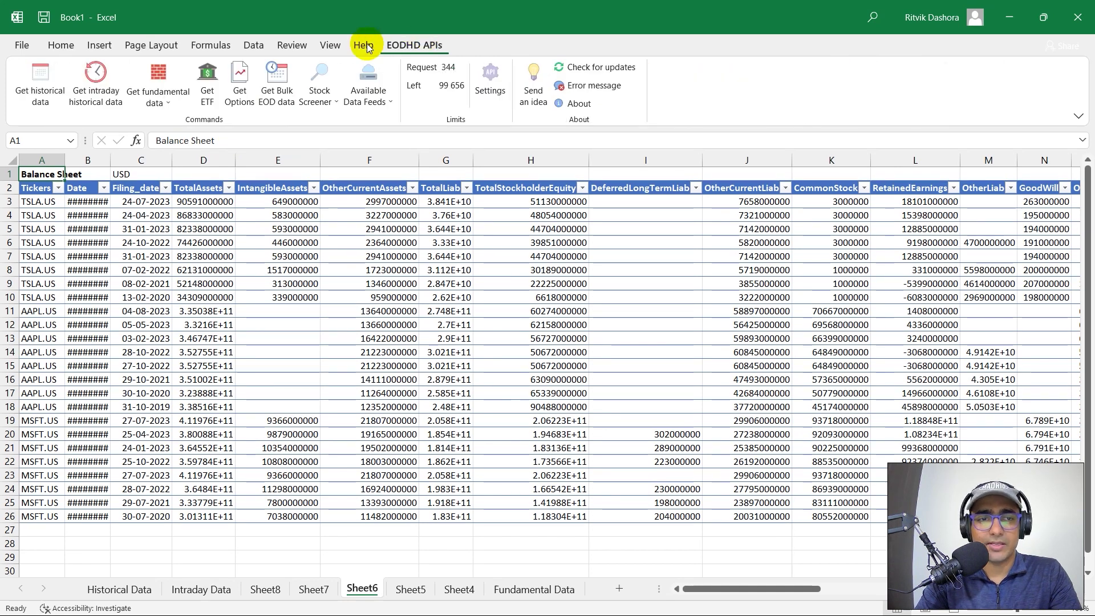
left_click(617, 589)
left_click(82, 222)
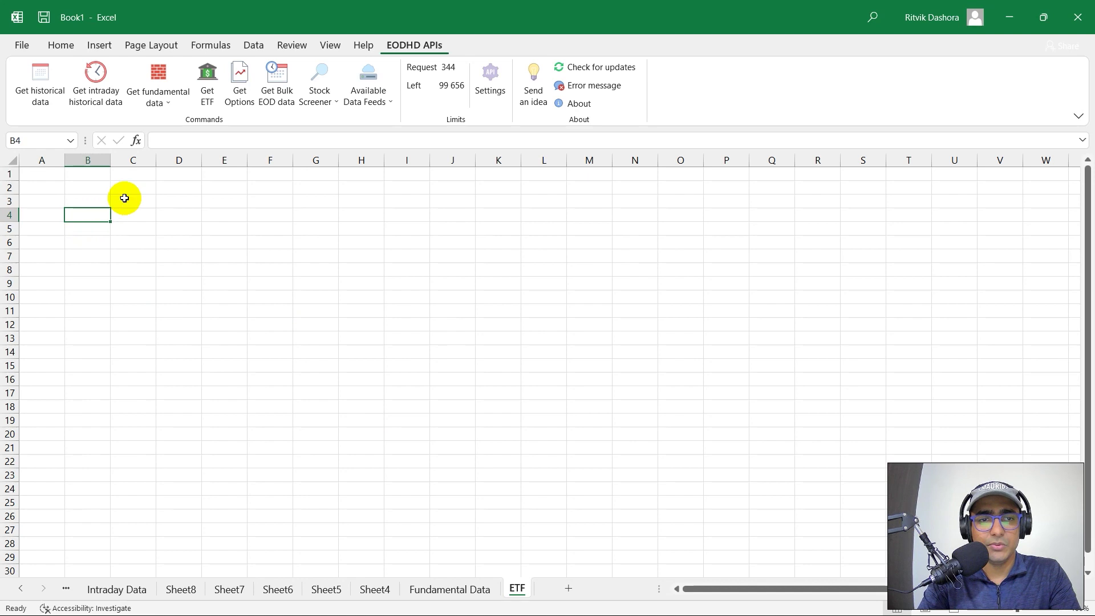
Open the Get ETF ticker lookup dialog and move it down over the sheet.
left_click(208, 89)
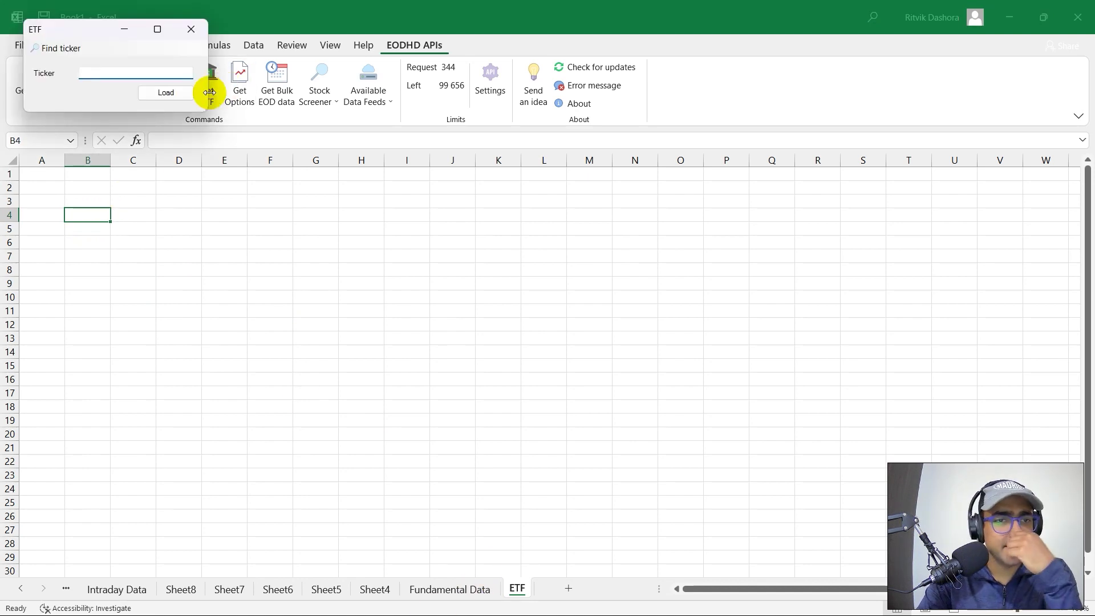
left_click_drag(83, 30, 224, 195)
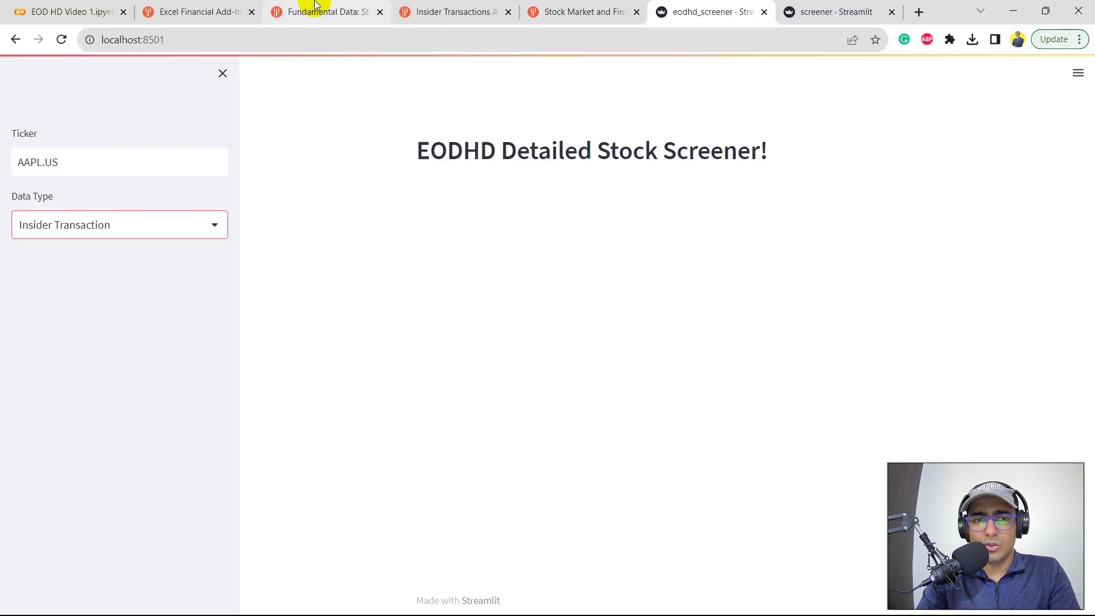
Find the VTI example JSON on the EODHD ETF fundamentals documentation page.
left_click(316, 4)
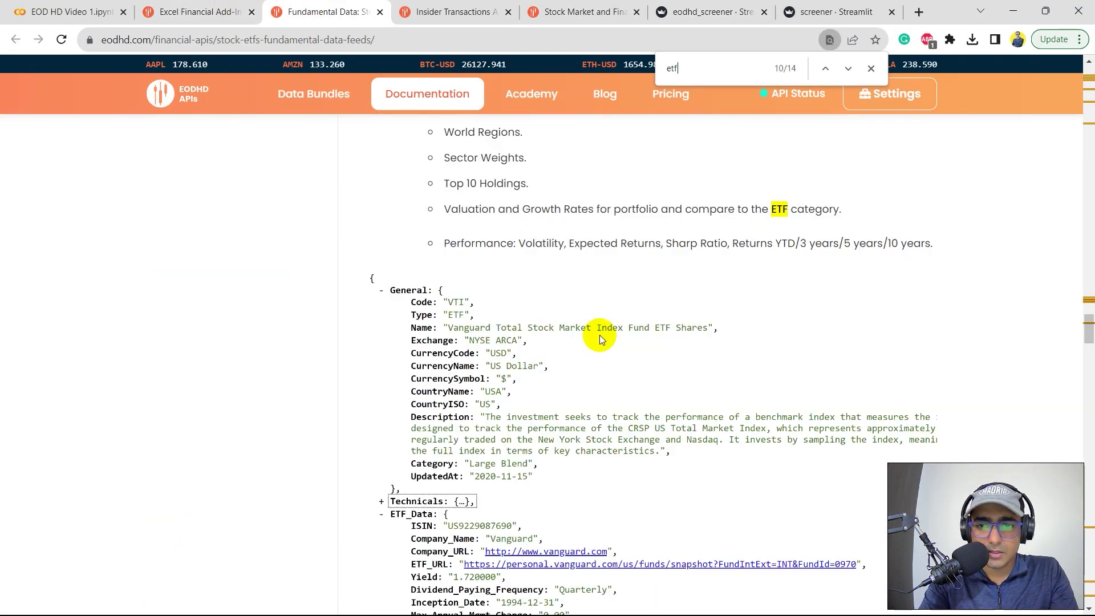
scroll(600, 334, "down", 1)
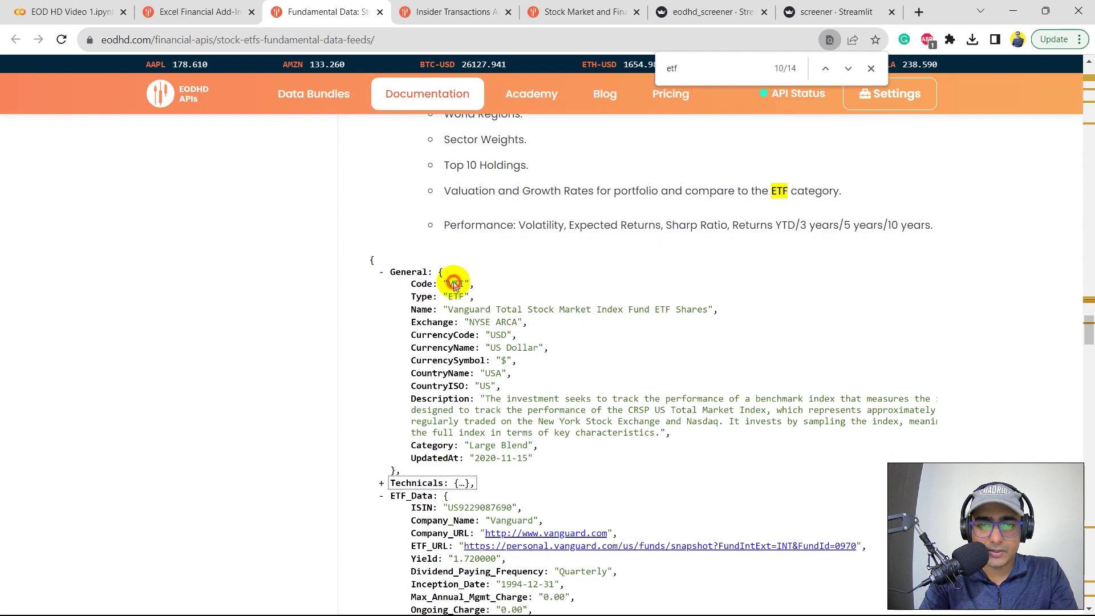
scroll(660, 286, "up", 2)
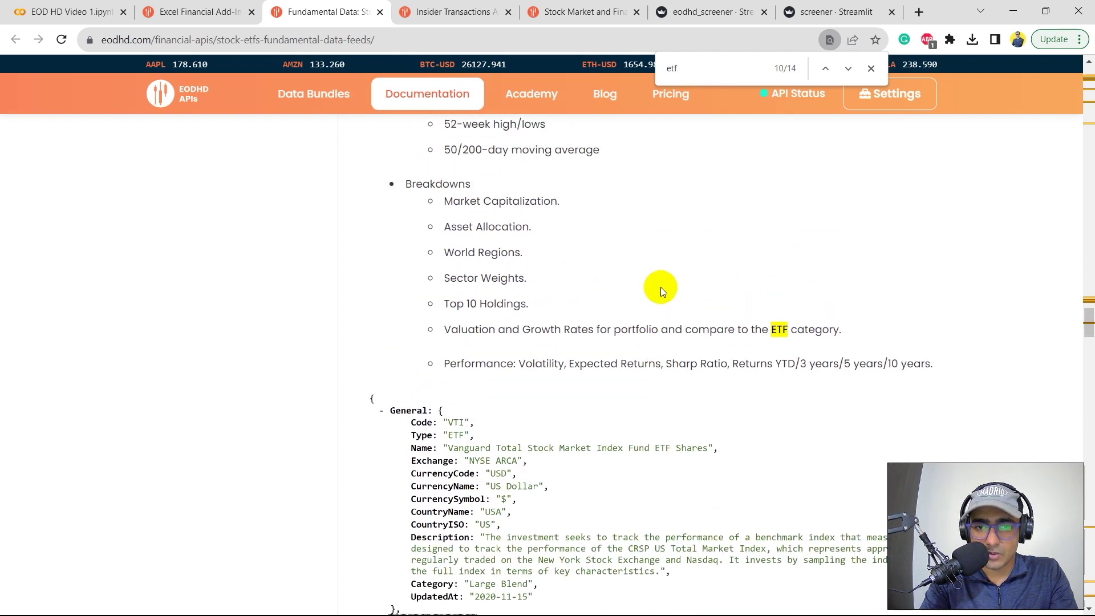
scroll(504, 426, "down", 2)
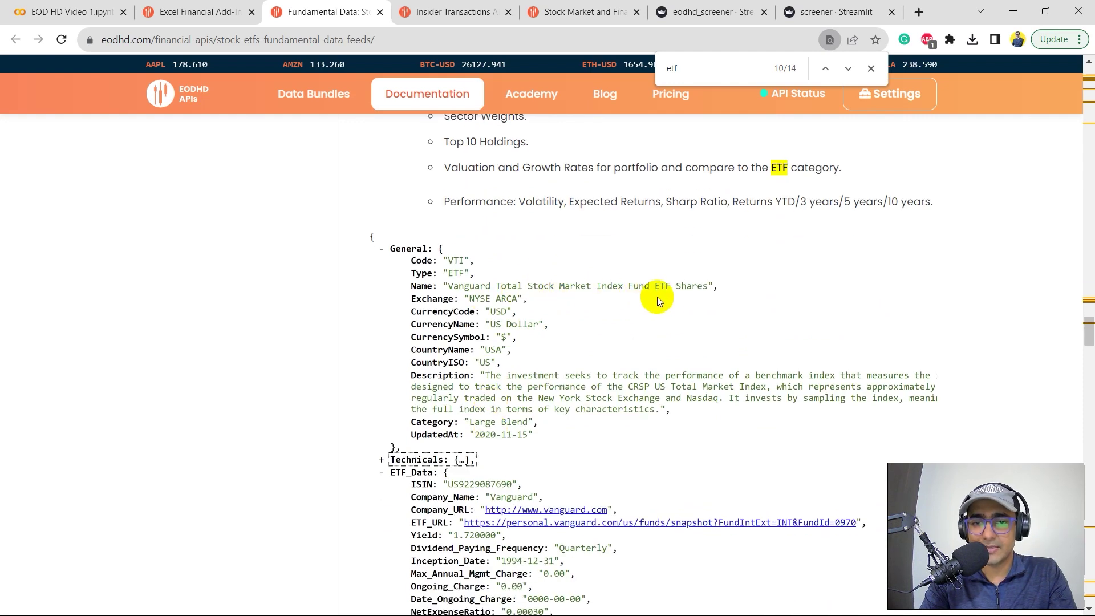
scroll(675, 296, "down", 3)
scroll(675, 296, "up", 4)
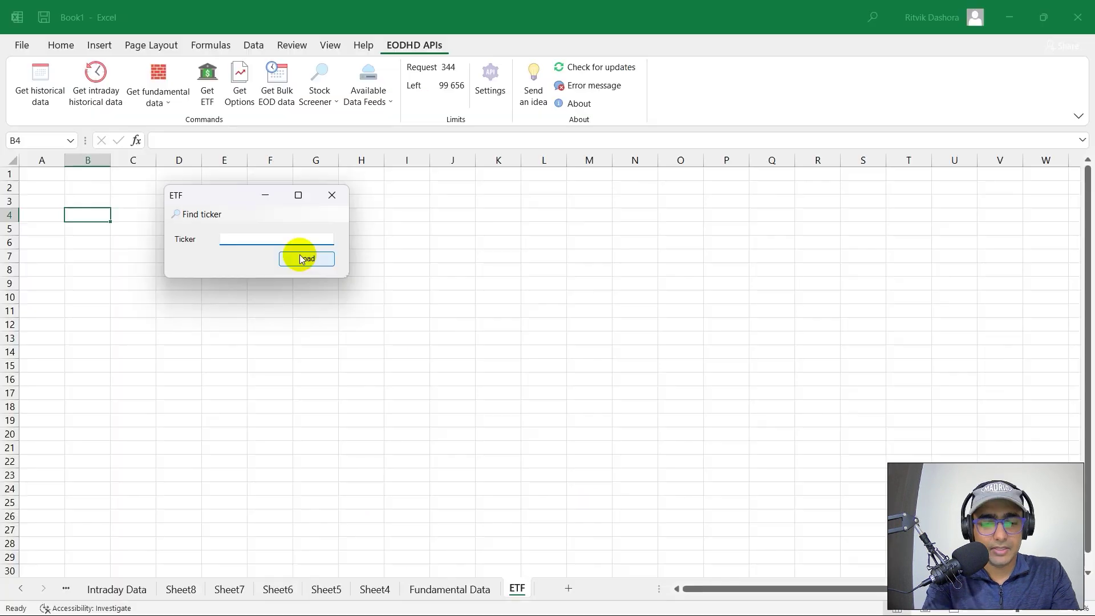
type("B")
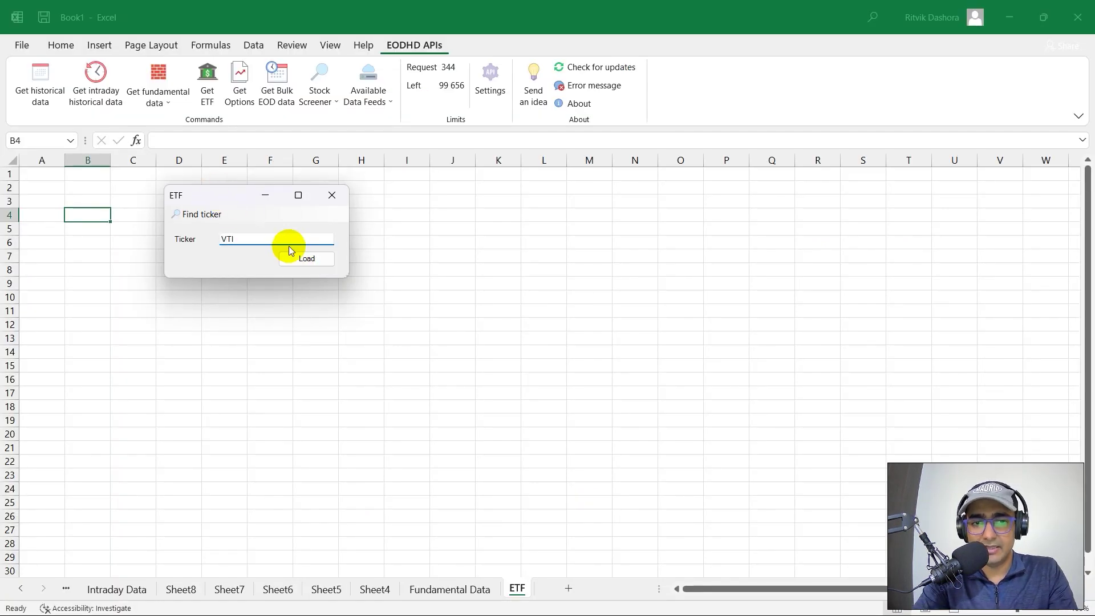
Try loading VTI, dismiss the missing-exchange error, and load the ETF data as VTI.US.
left_click(303, 263)
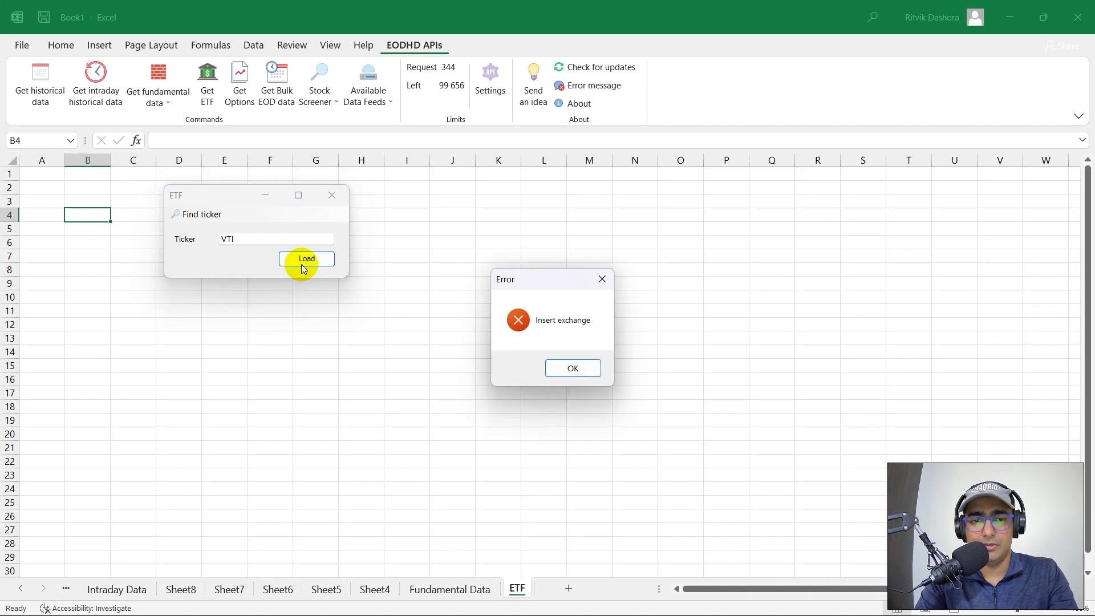
left_click(572, 370)
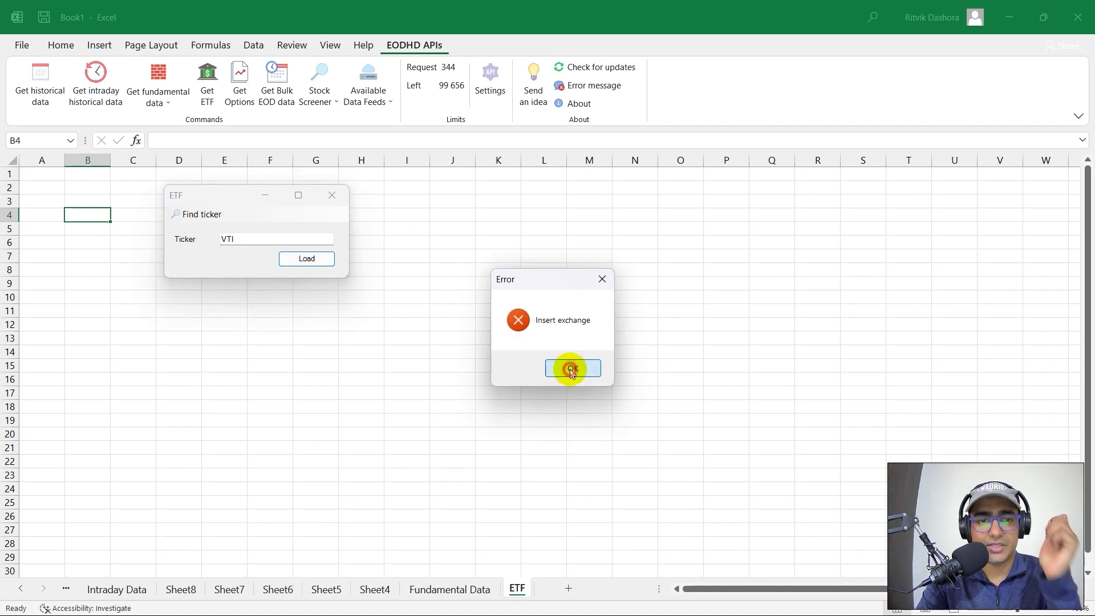
left_click(252, 237)
type(".US")
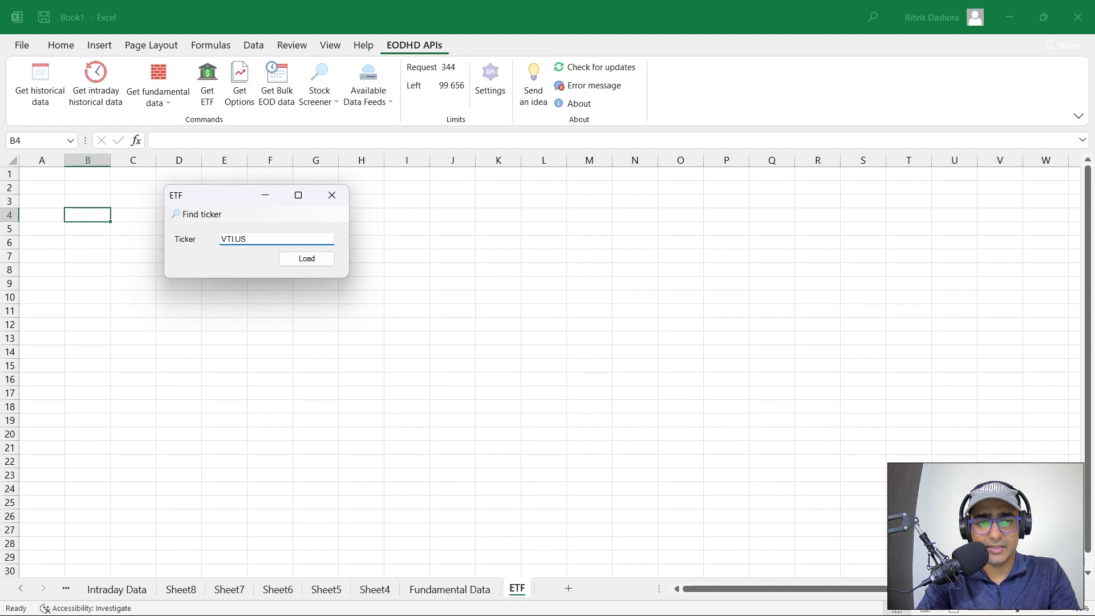
left_click(307, 260)
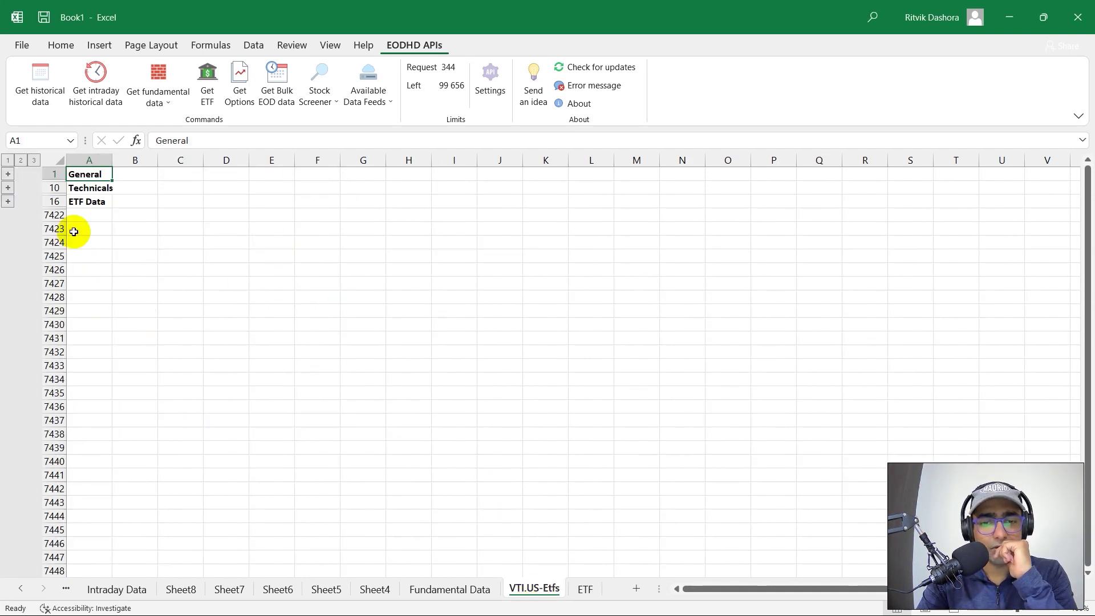
Expand all VTI.US-Etfs groups to outline level 3 and review the General section fields.
left_click(33, 161)
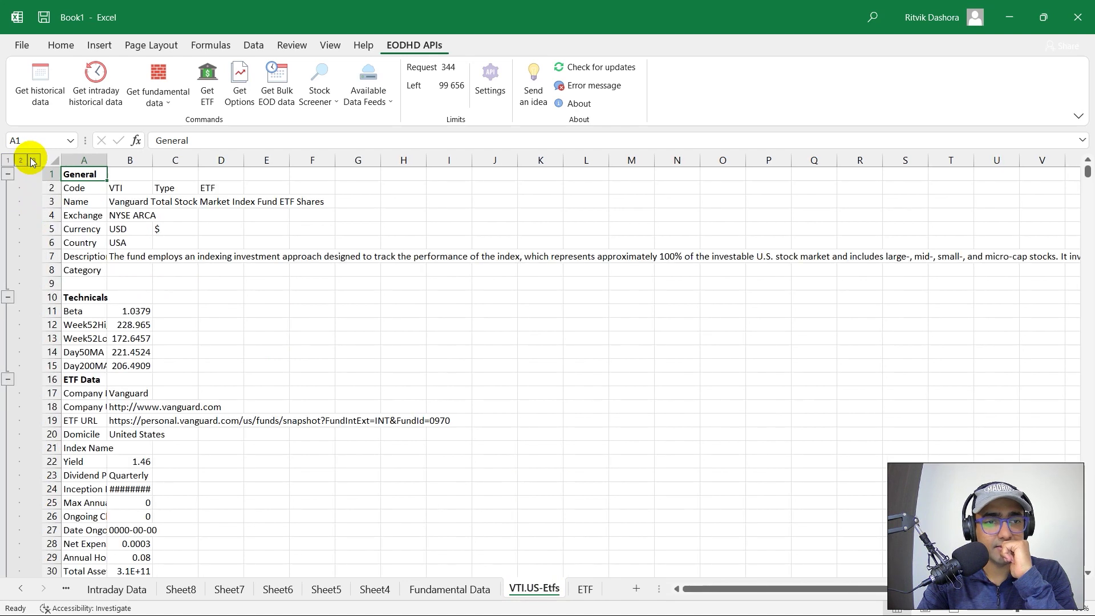
left_click(129, 245)
key("Left")
key("Up")
key("Up")
key("Up")
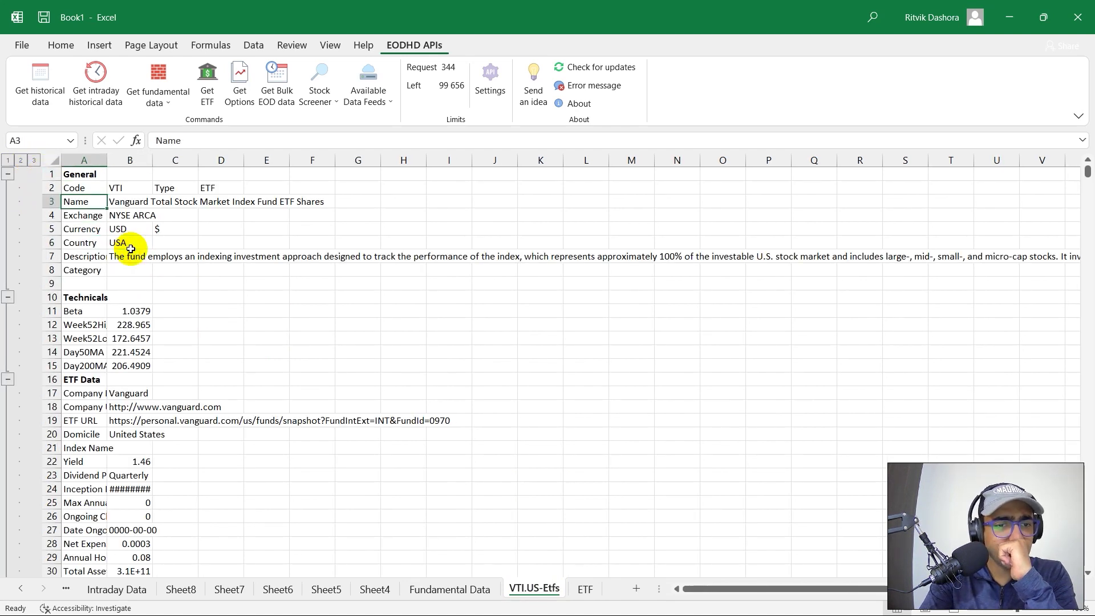
key("Down")
key("Down")
key("Down")
key("Down")
key("Down")
key("Down")
key("Down")
key("Down")
key("Down")
key("Down")
key("Down")
key("Down")
key("Down")
key("Down")
key("Down")
key("Down")
key("Down")
key("Down")
key("Down")
key("Down")
scroll(228, 358, "down", 6)
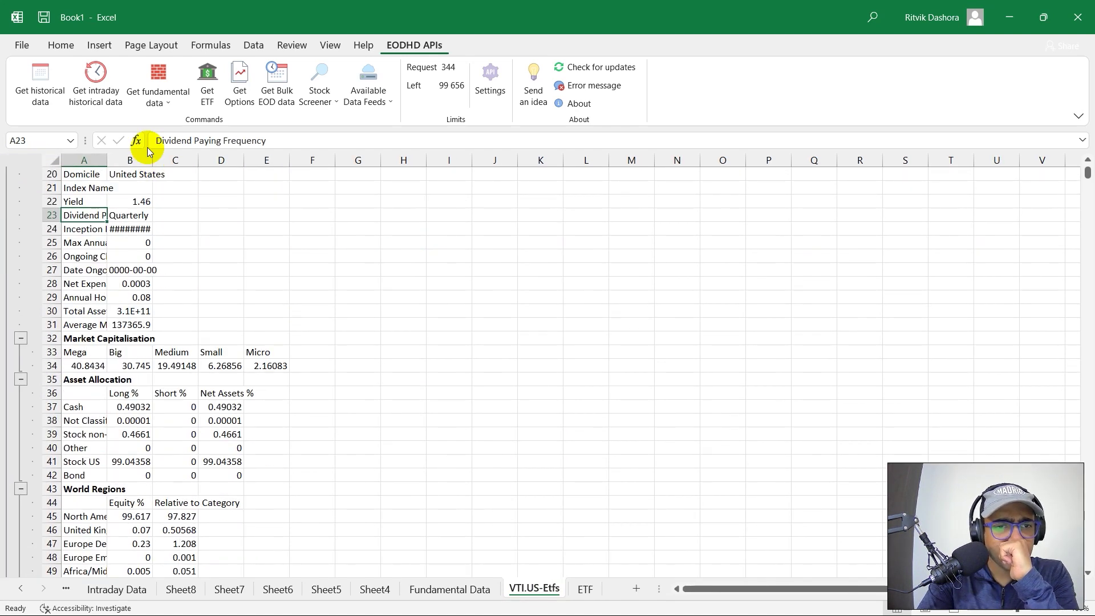
Undo the accidental blanking of column B and widen column B so values fit.
left_click(250, 281)
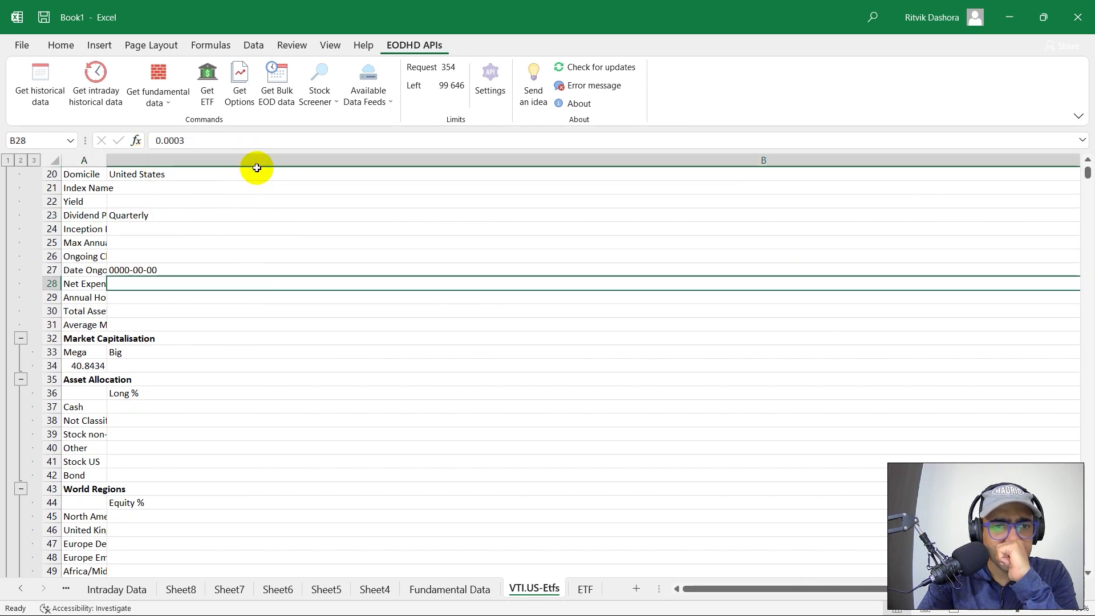
key("ctrl+z")
left_click(293, 301)
left_click_drag(154, 161, 254, 162)
left_click(296, 272)
Browse the holdings list to its end, then add a new blank worksheet.
scroll(308, 281, "down", 6)
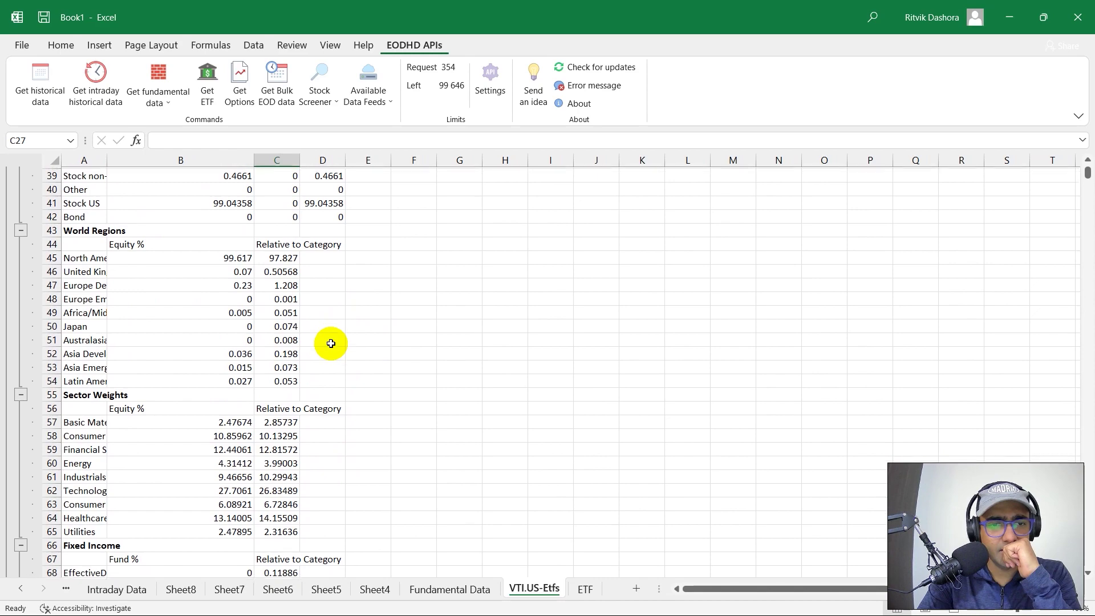
scroll(331, 344, "down", 9)
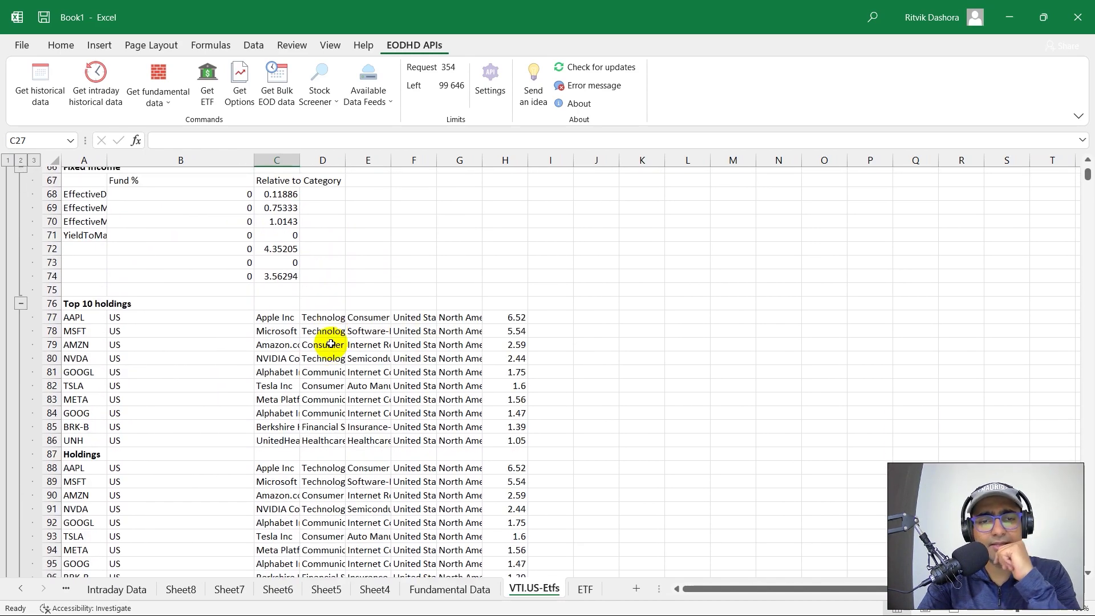
scroll(330, 344, "down", 20)
scroll(331, 343, "down", 20)
left_click(302, 317)
left_click(298, 318)
key("ctrl+Down")
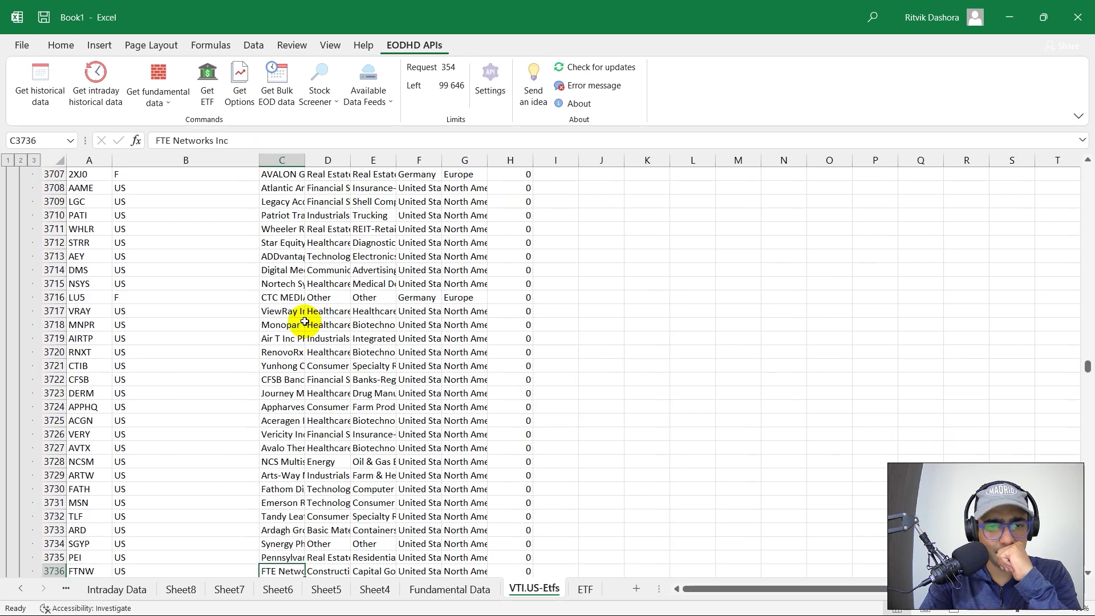
scroll(305, 322, "down", 12)
key("ctrl+Left")
key("Down")
key("Down")
key("Down")
key("Down")
key("Down")
key("Down")
key("Down")
key("Down")
key("Down")
key("Down")
key("Down")
key("Down")
key("Down")
key("Down")
key("Down")
key("Down")
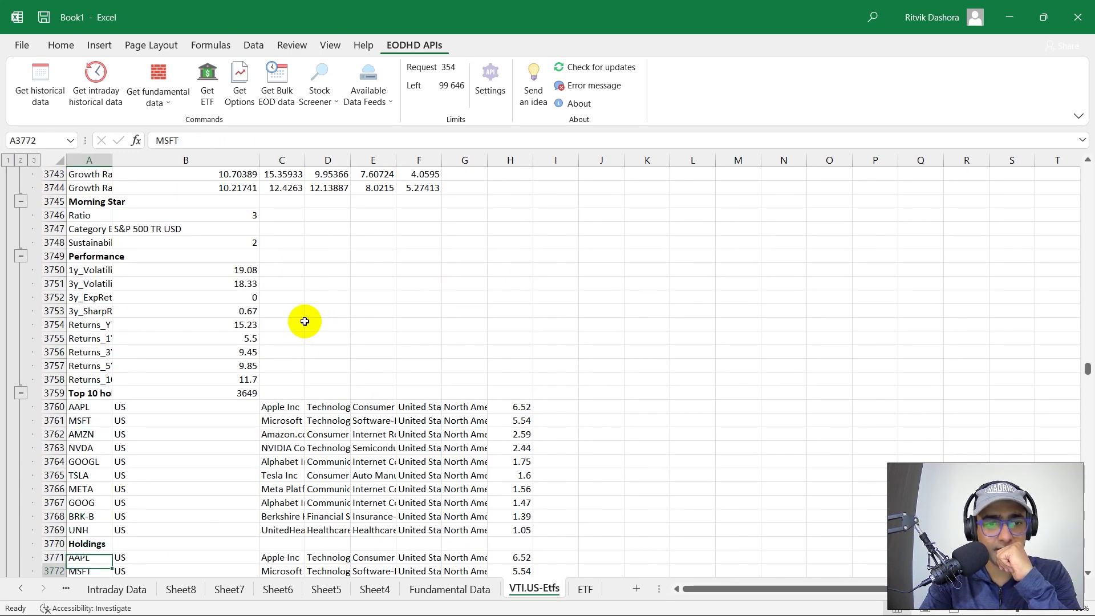
key("Down")
key("Down")
key("Down")
key("Down")
key("Down")
key("Down")
key("Down")
key("Down")
key("Down")
key("Down")
key("Down")
key("Down")
key("Down")
key("Down")
key("Down")
key("Down")
key("Down")
key("Down")
key("Down")
key("Down")
scroll(304, 317, "down", 5)
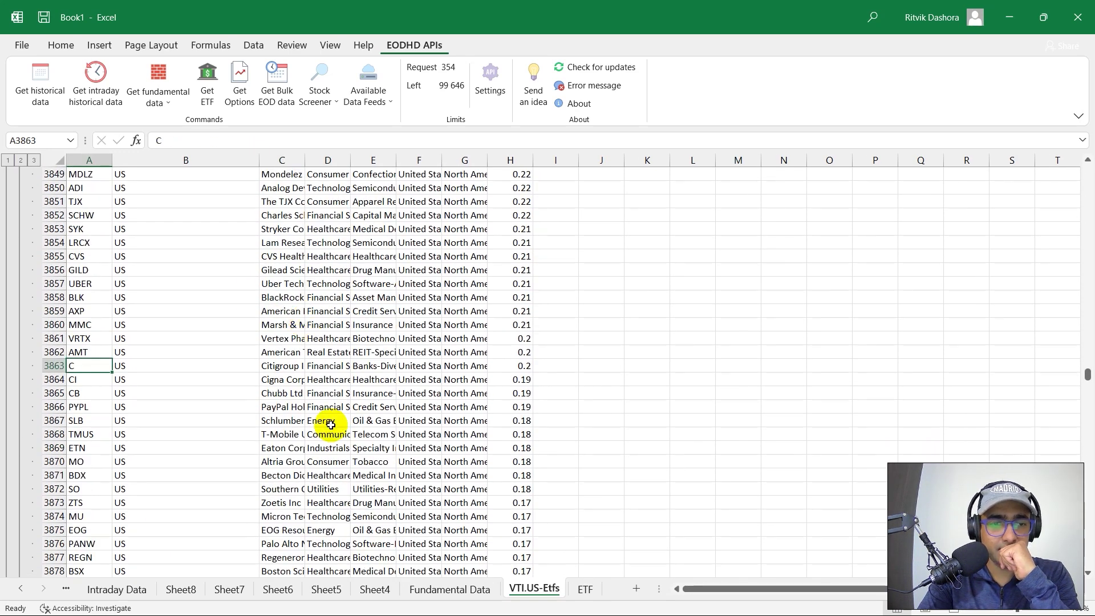
scroll(331, 422, "down", 20)
scroll(580, 498, "up", 20)
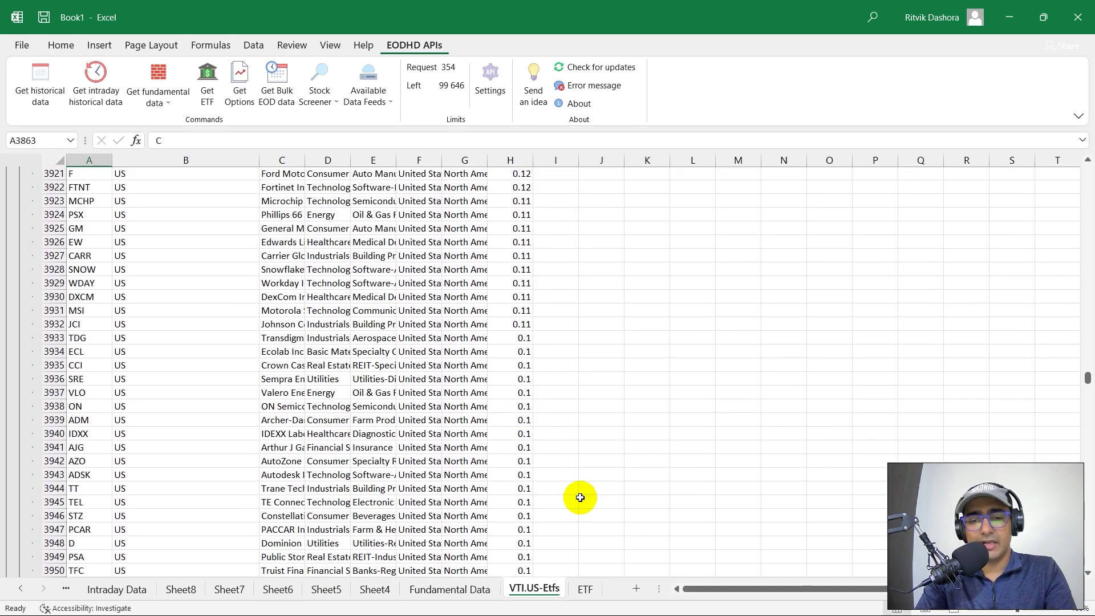
left_click(636, 589)
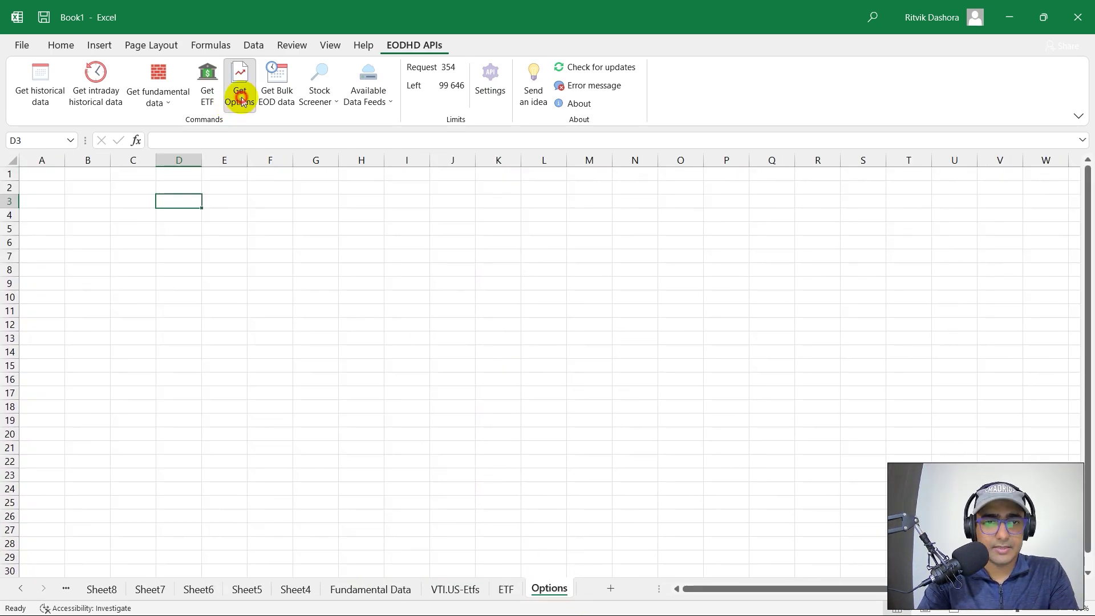
Load AAPL.US options data into a new sheet through Get Options.
left_click(239, 93)
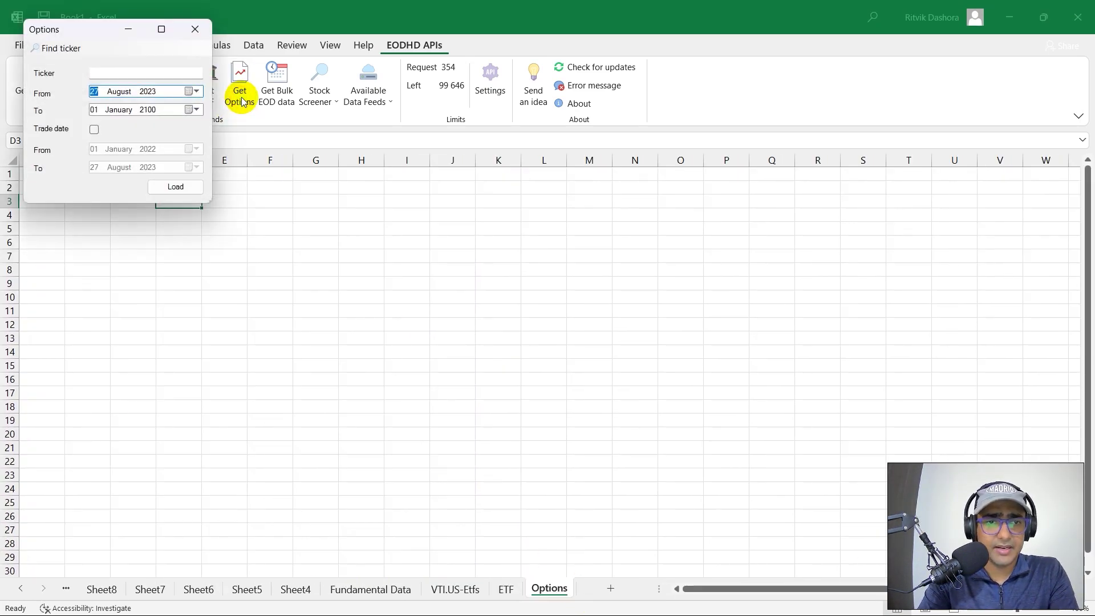
left_click(108, 75)
type("AAPL.US")
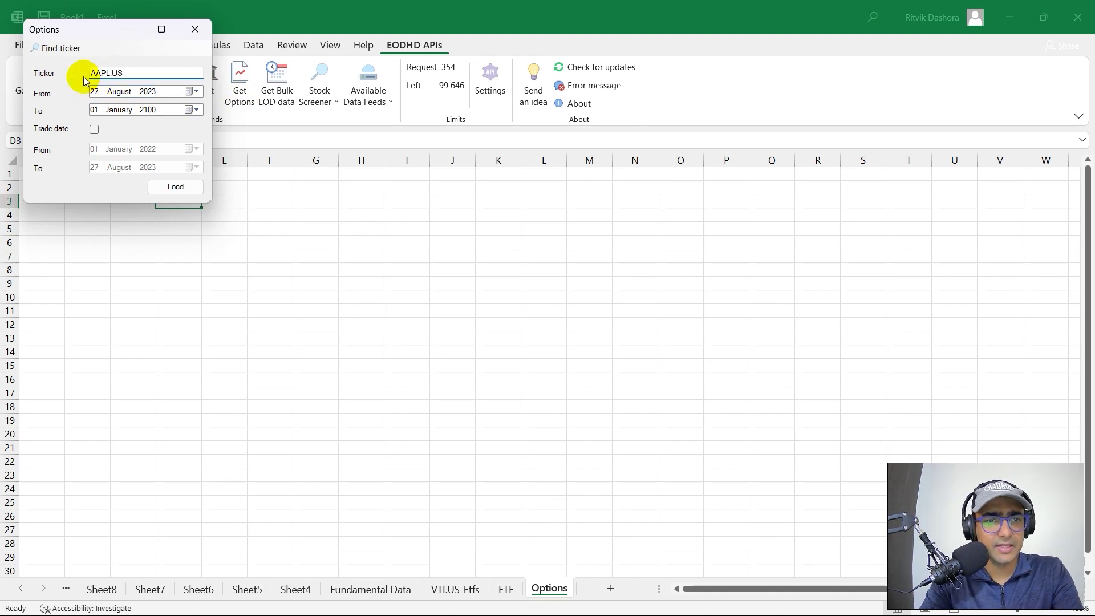
left_click(174, 187)
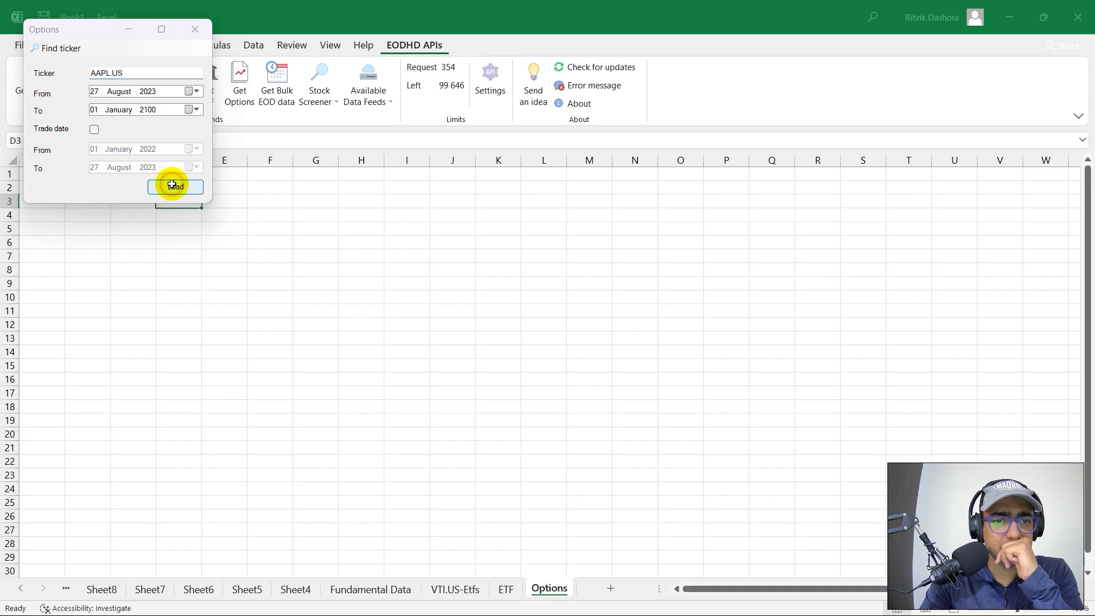
Auto-fit the options columns so dates and Implied Volatility show fully.
double_click(113, 159)
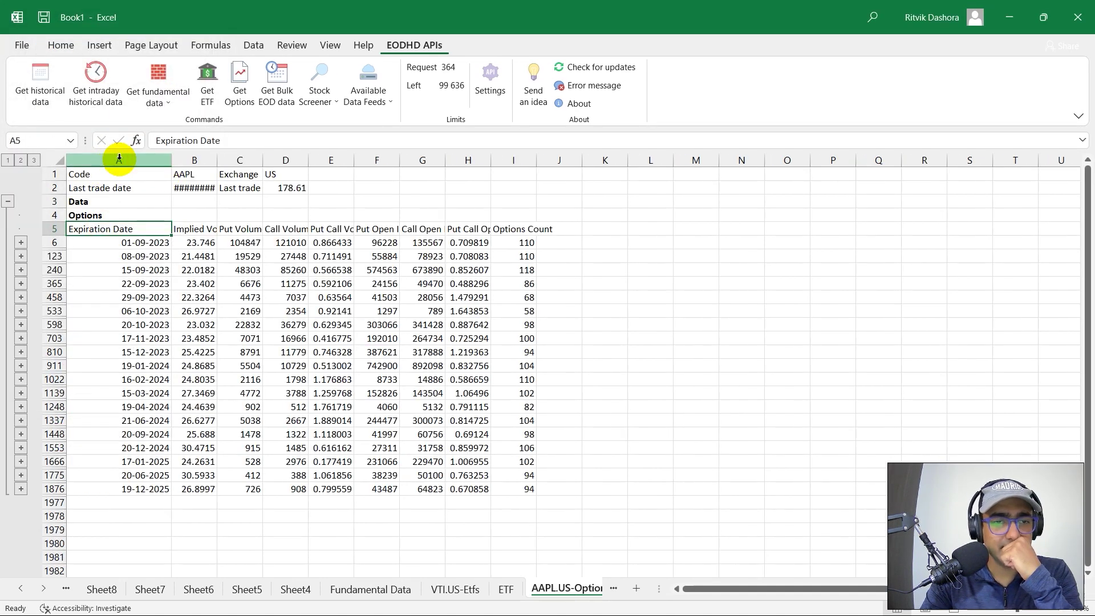
left_click(242, 270)
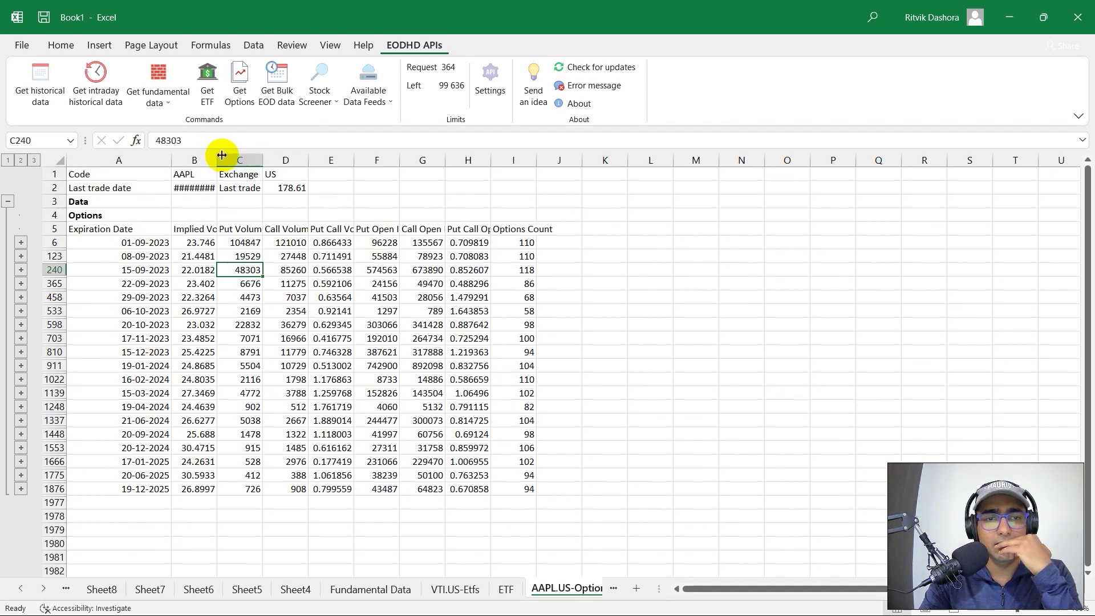
left_click_drag(218, 155, 251, 154)
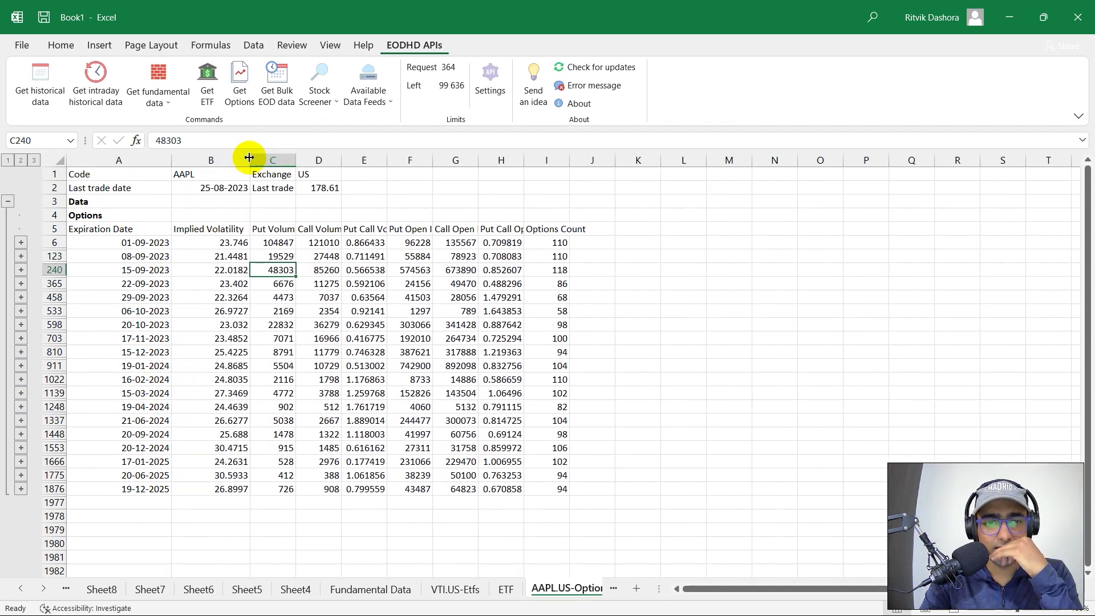
left_click(304, 157)
left_click(365, 155)
key("ctrl+a")
key("alt+h")
key("o")
key("i")
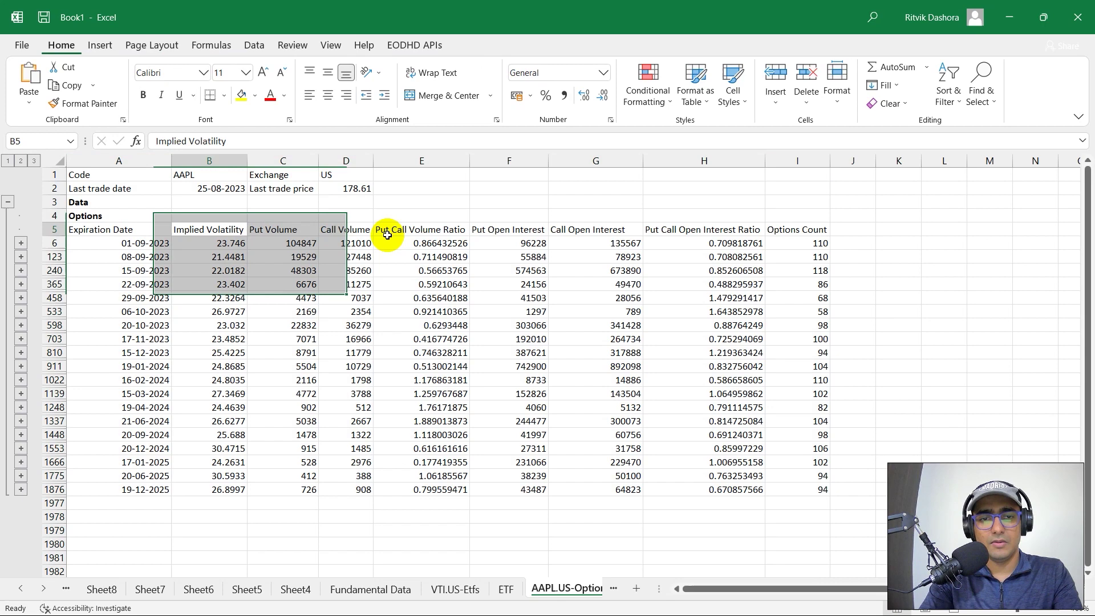
left_click(387, 236)
key("Right")
key("Right")
key("Right")
key("Right")
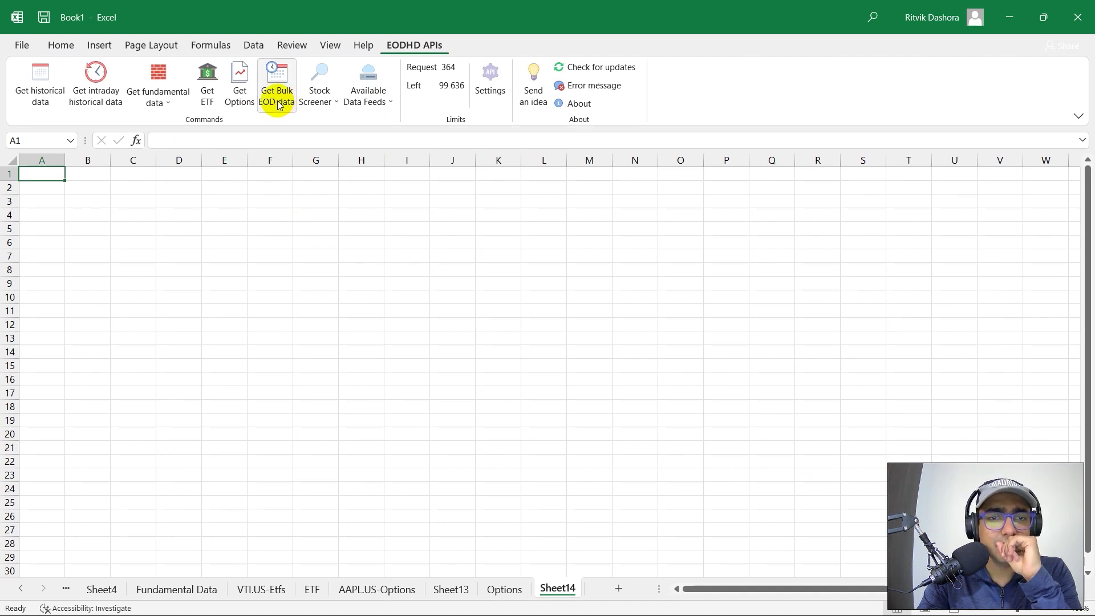
Dismiss the Bulk EOD download and start creating a new stock screener.
left_click(279, 104)
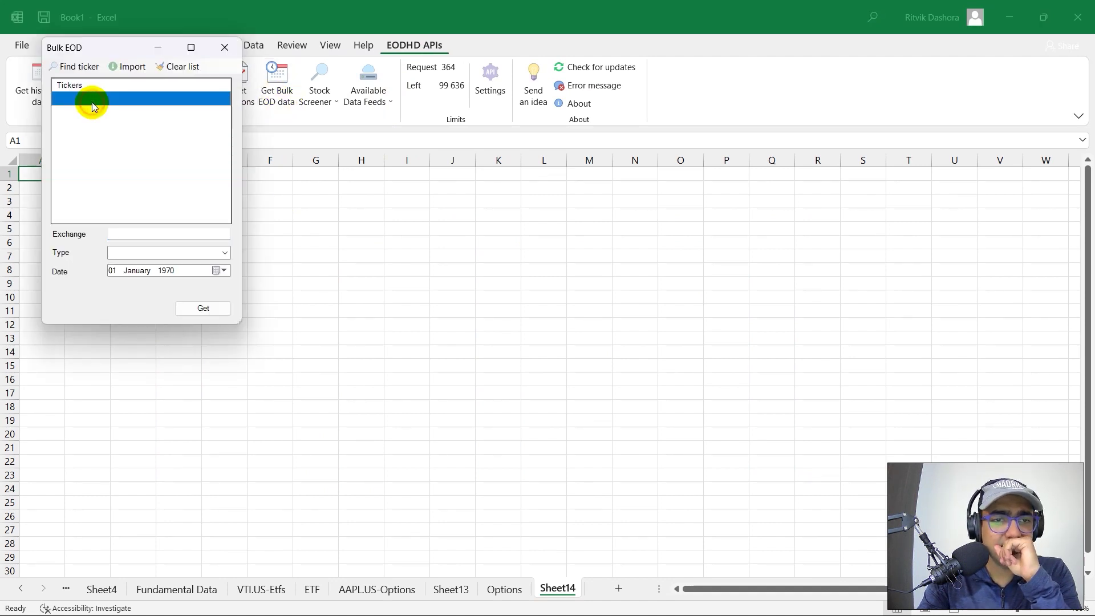
left_click(223, 48)
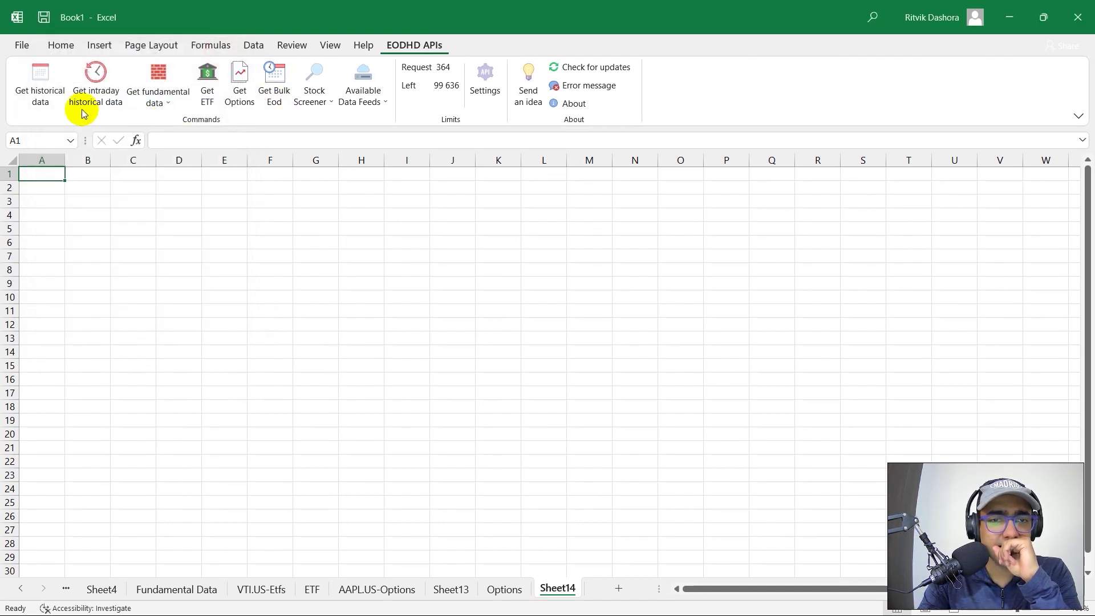
left_click(329, 107)
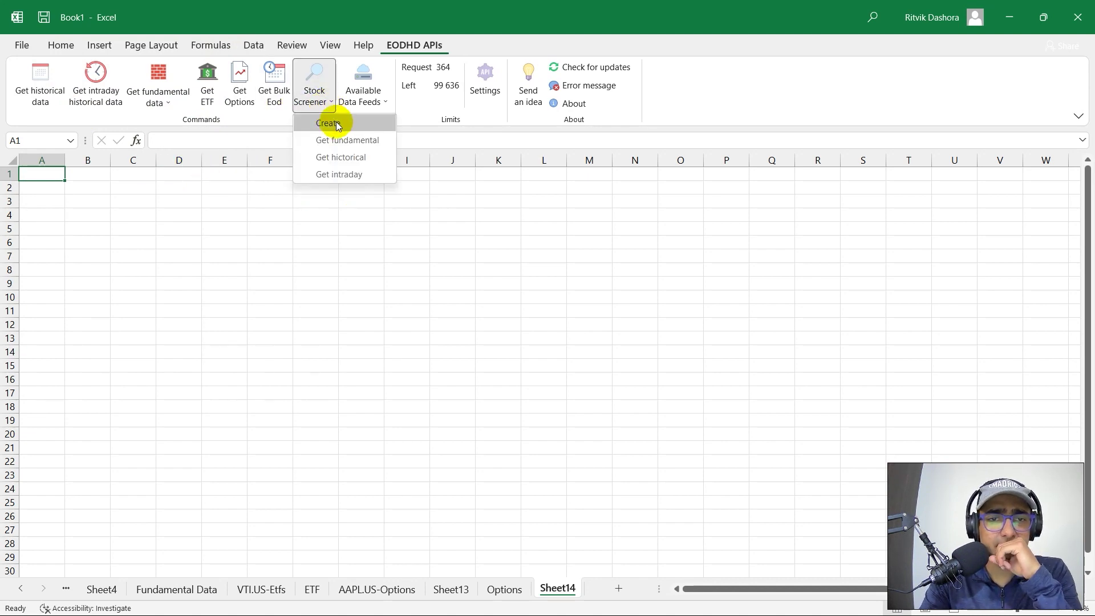
left_click(337, 125)
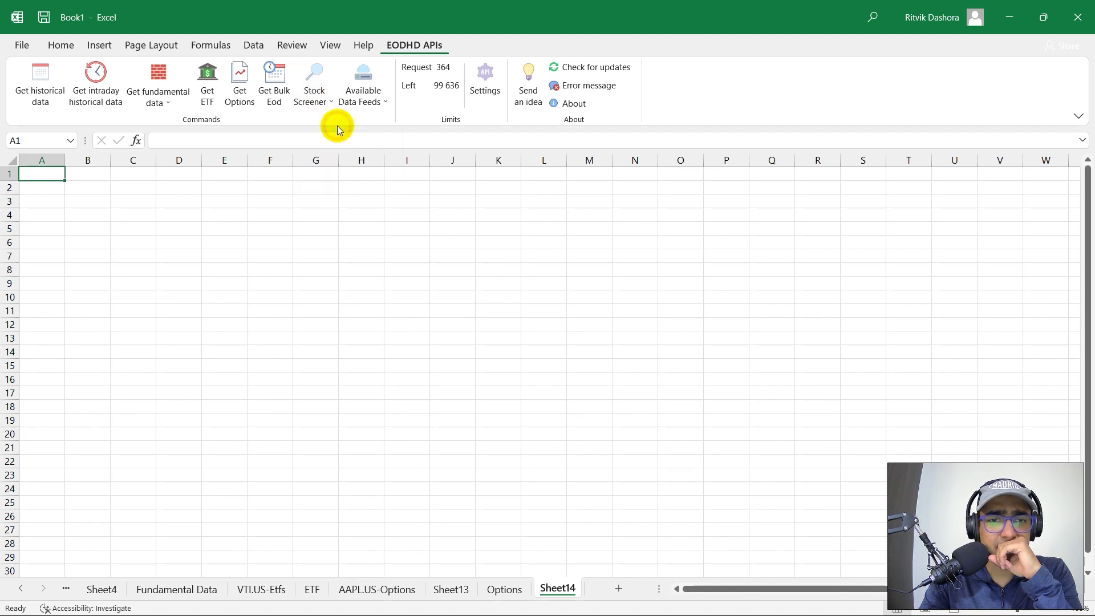
Run the screener for Technology sector, Information Technology Services industry, US exchange.
left_click(145, 95)
type("AAPL.US")
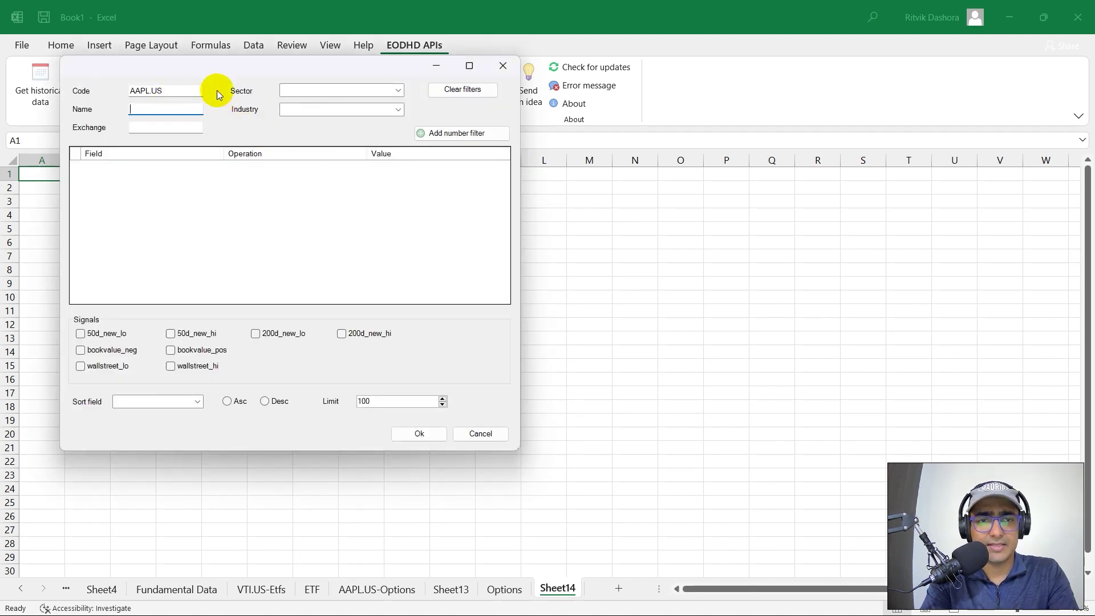
left_click(398, 90)
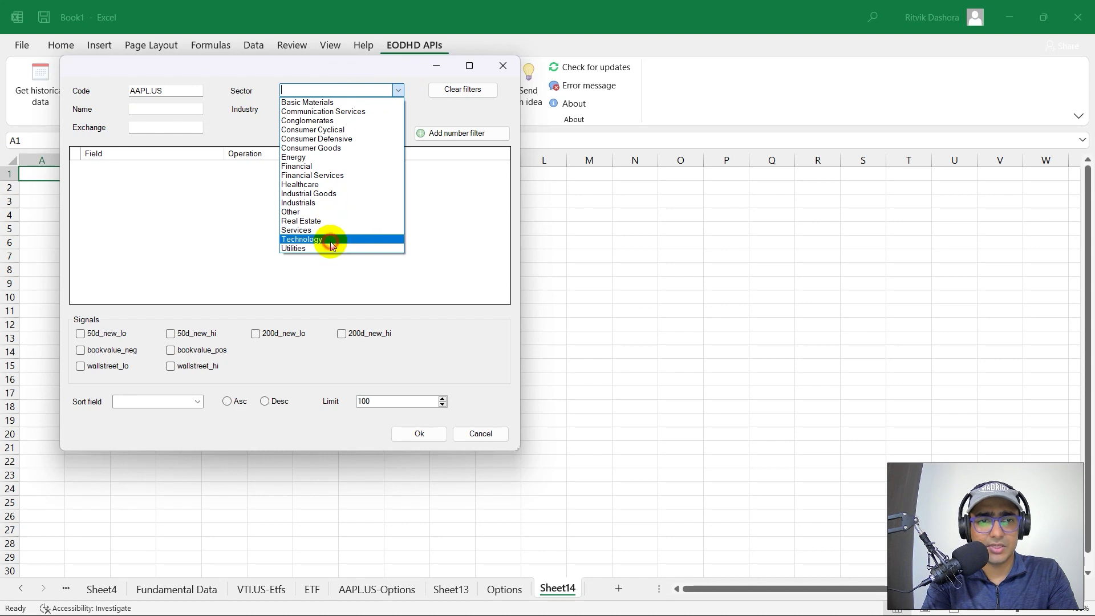
left_click(332, 240)
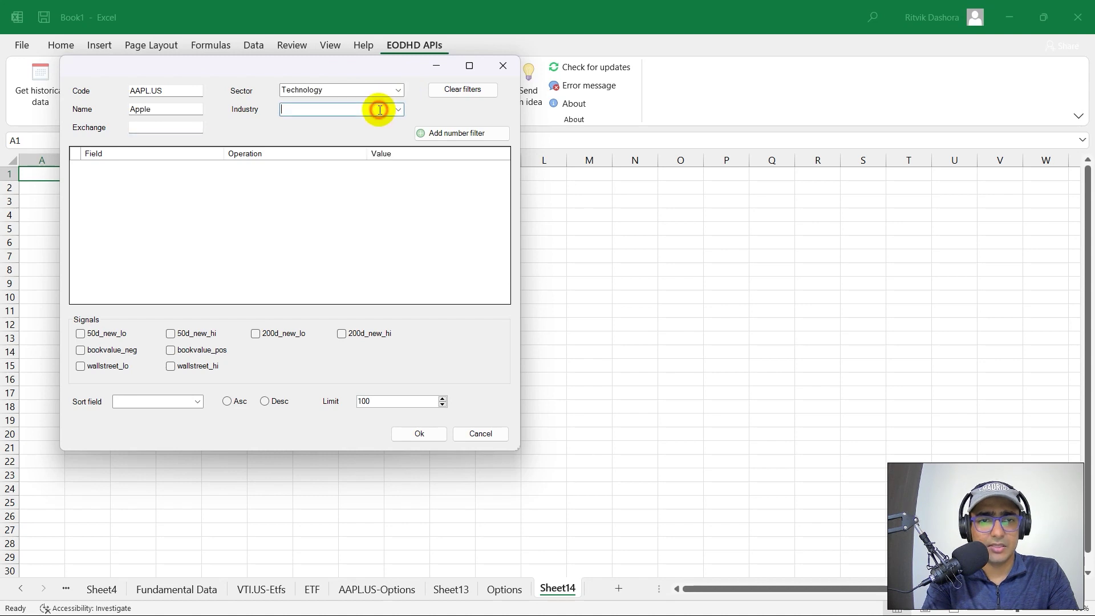
left_click(397, 109)
left_click(337, 327)
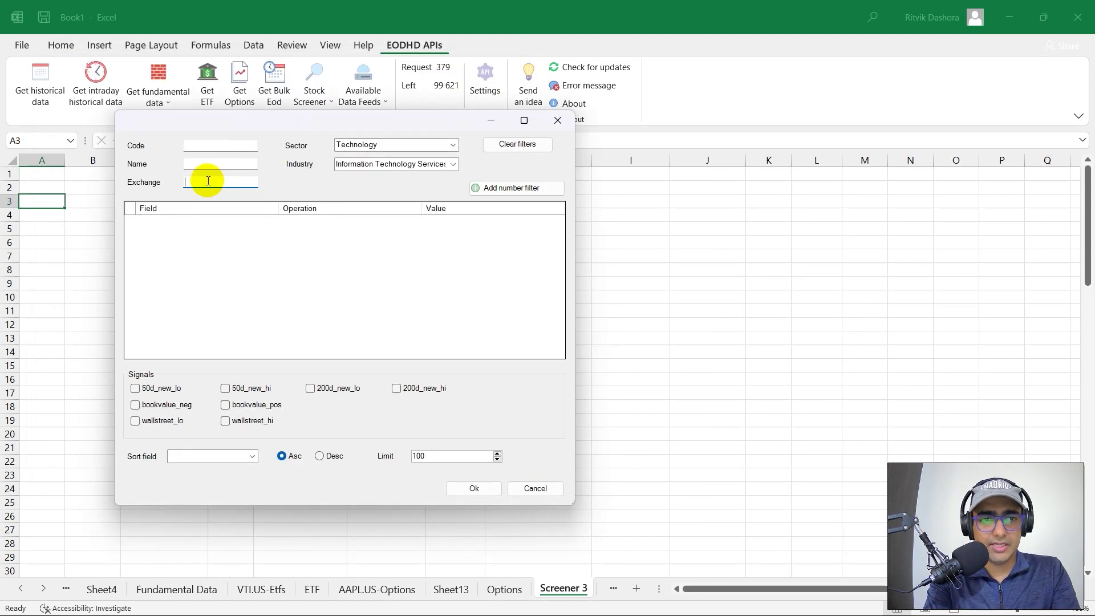
type("US")
left_click(227, 164)
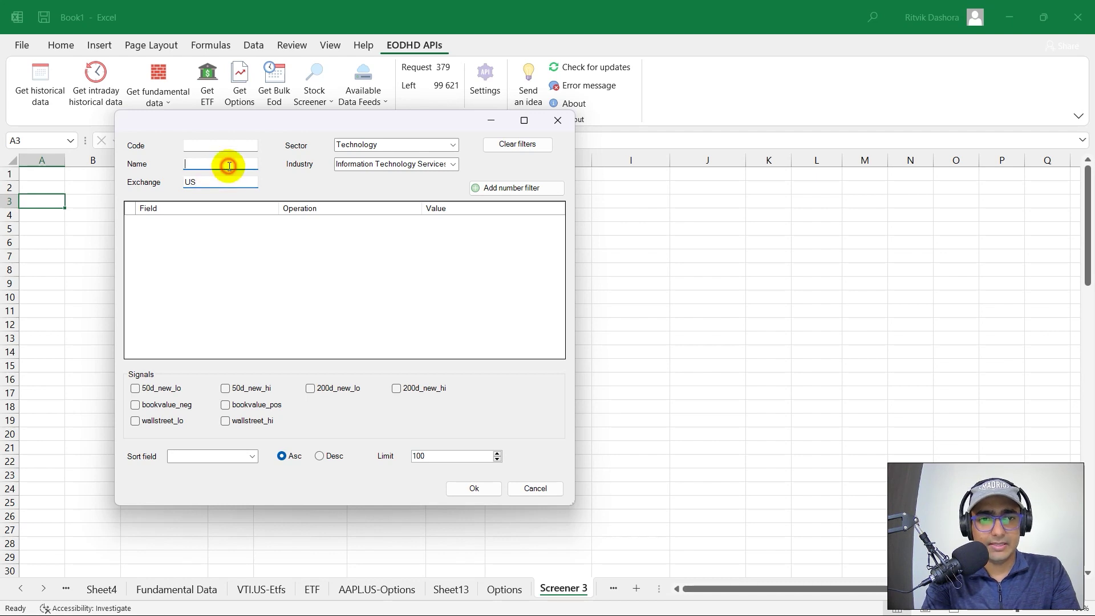
type("Mi")
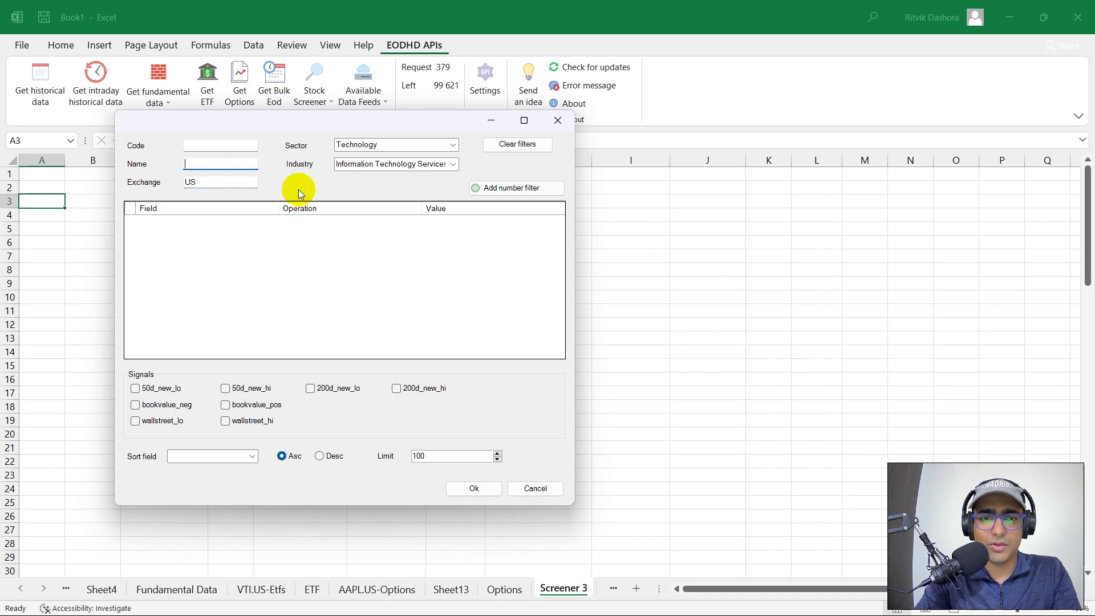
left_click(226, 184)
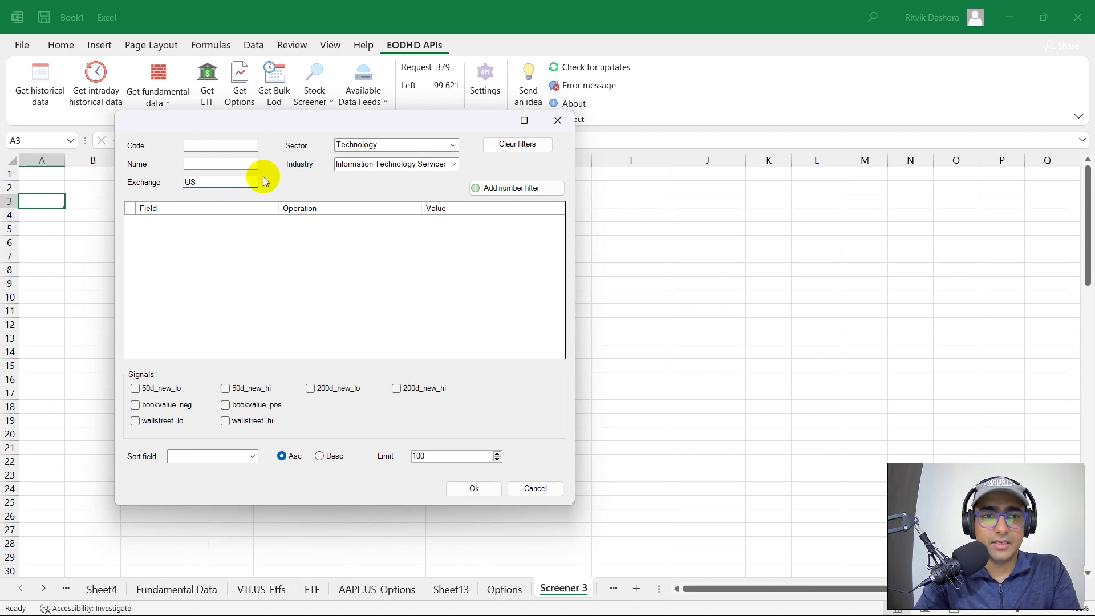
left_click(299, 183)
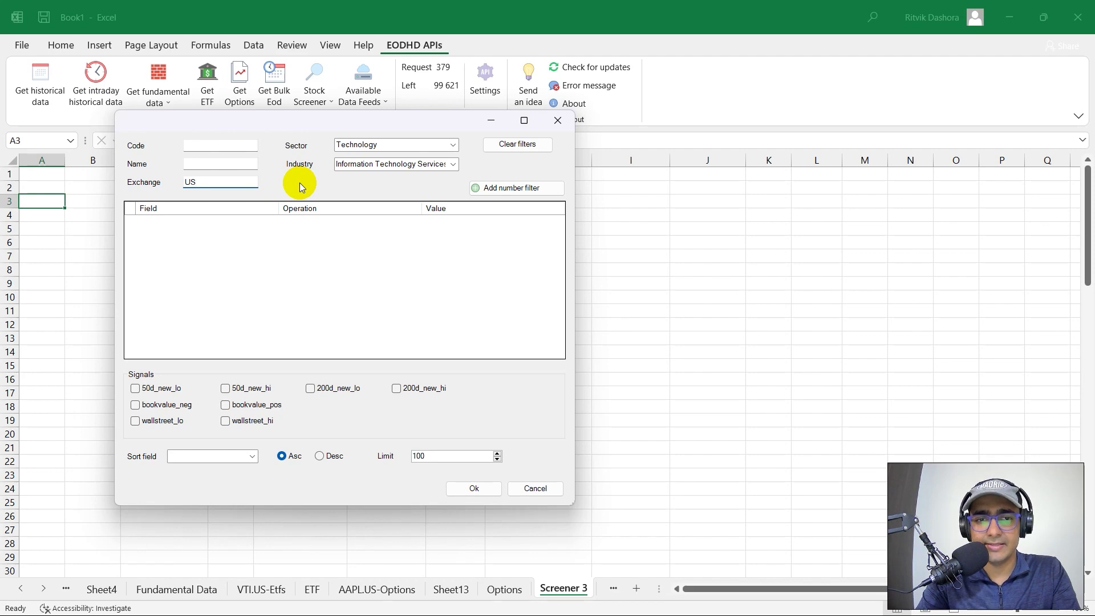
left_click(481, 496)
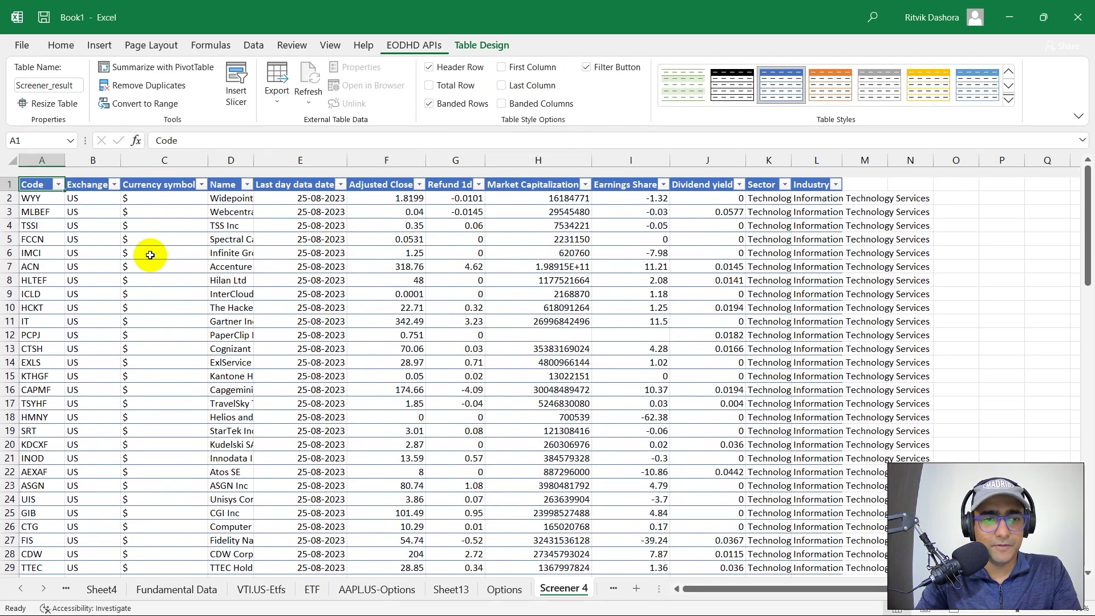
Select the screener results table and AutoFit its column widths with Alt+H,O,I.
left_click(107, 245)
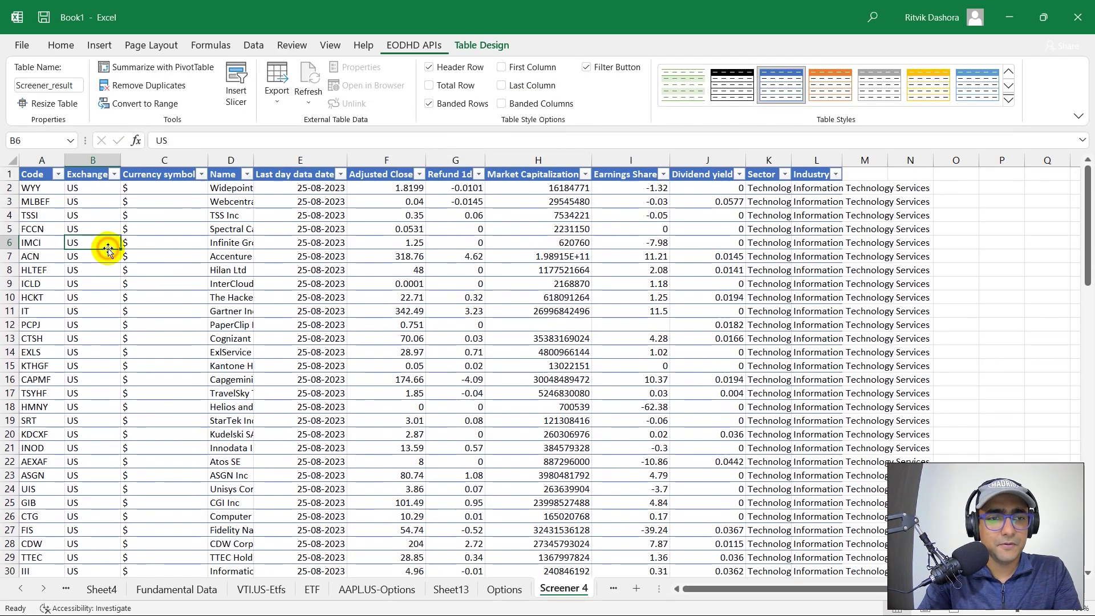
key("Left")
key("ctrl+space")
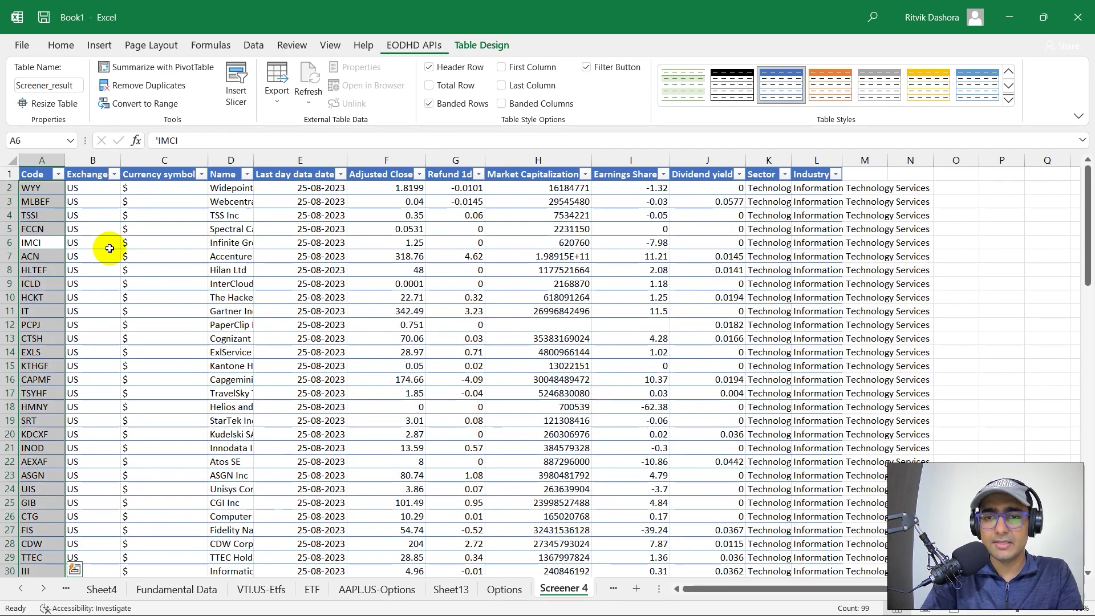
key("ctrl+shift+Right")
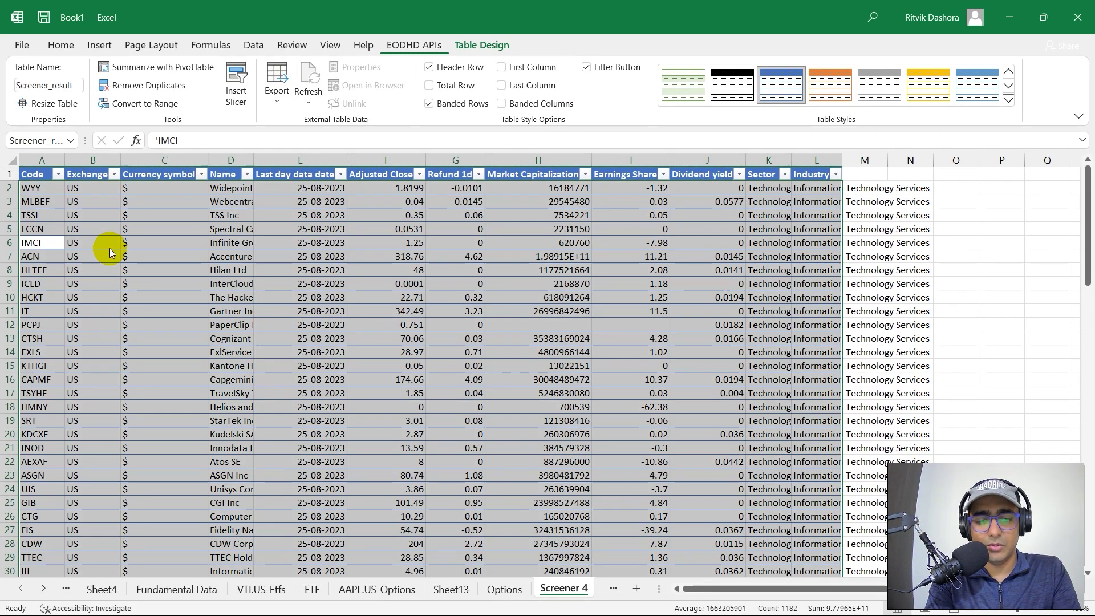
key("alt+h")
key("o")
key("i")
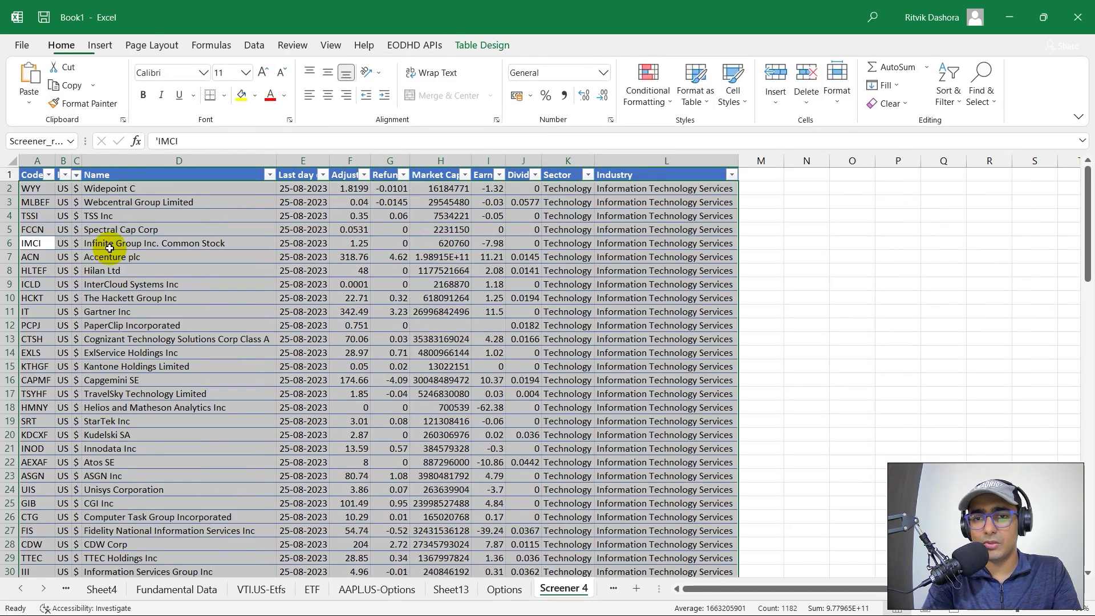
Check sector and industry values, then jump to the last result row and back.
key("Down")
key("Up")
key("Right")
key("Right")
key("Right")
key("Right")
key("Right")
key("Right")
key("Right")
key("Right")
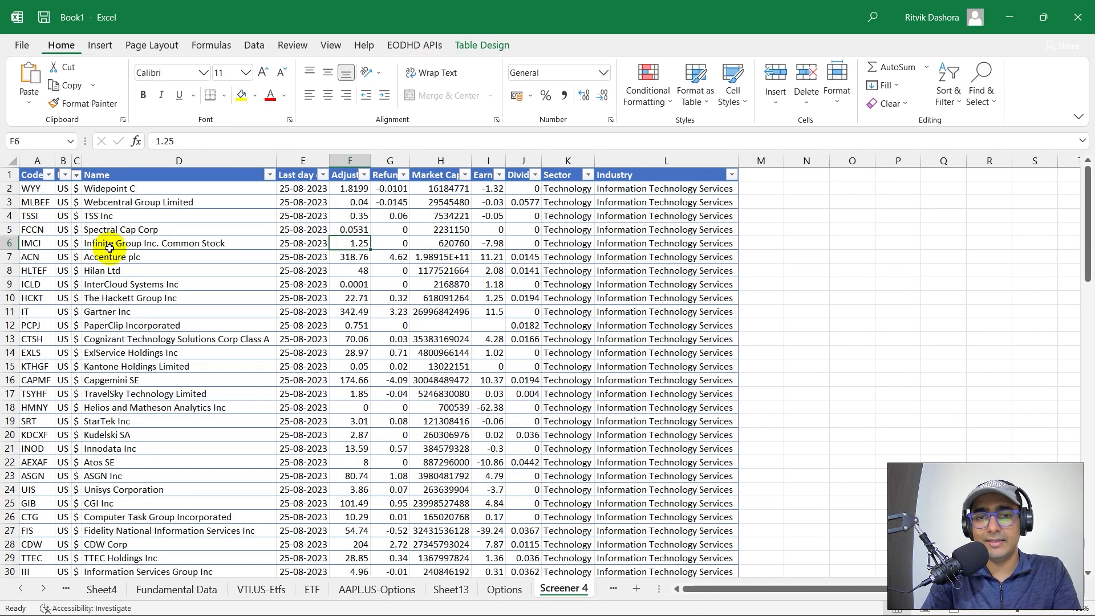
key("Right")
key("Right")
key("Up")
key("Up")
key("Up")
key("Up")
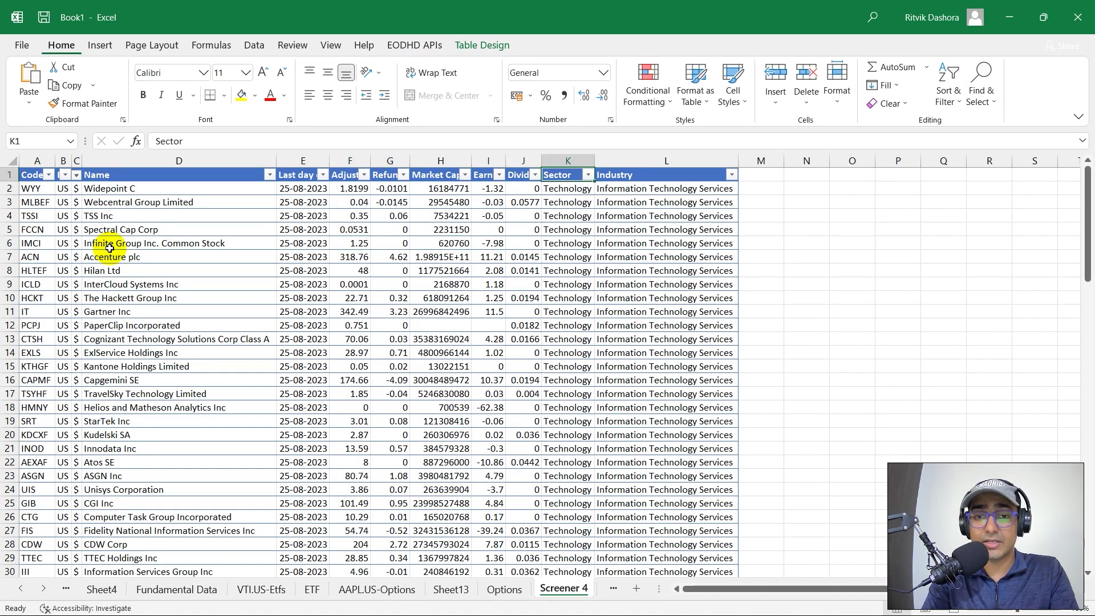
key("Right")
key("Home")
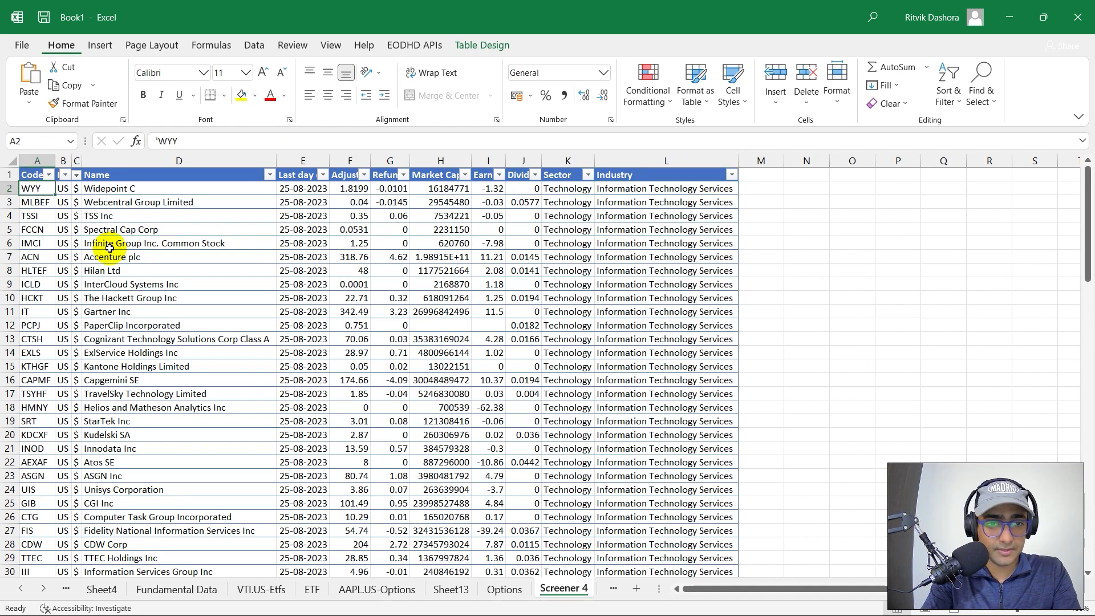
key("Right")
key("ctrl+Down")
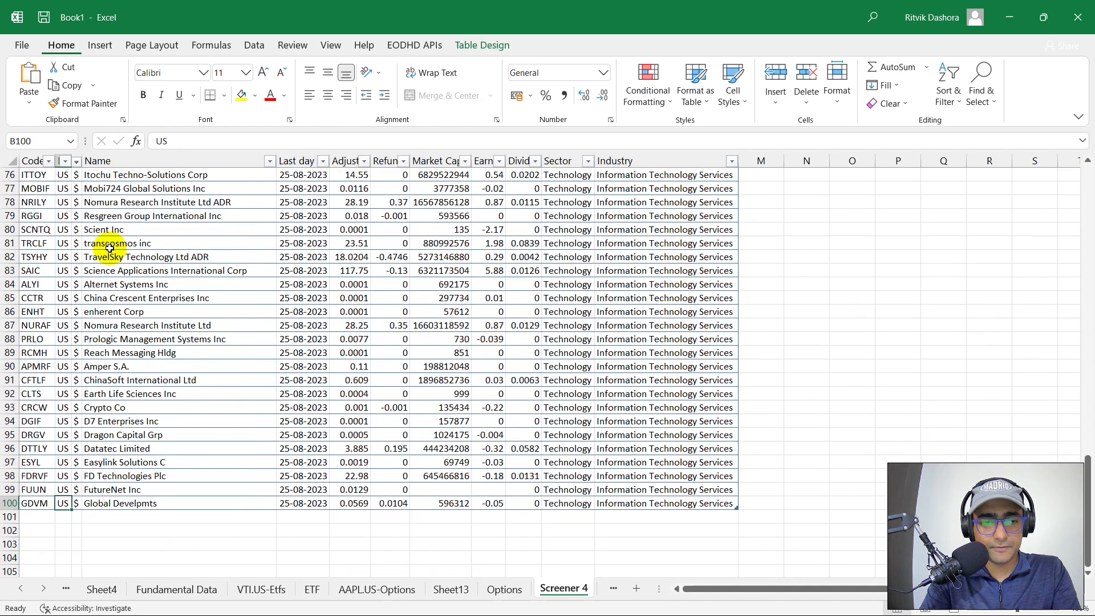
key("ctrl+Up")
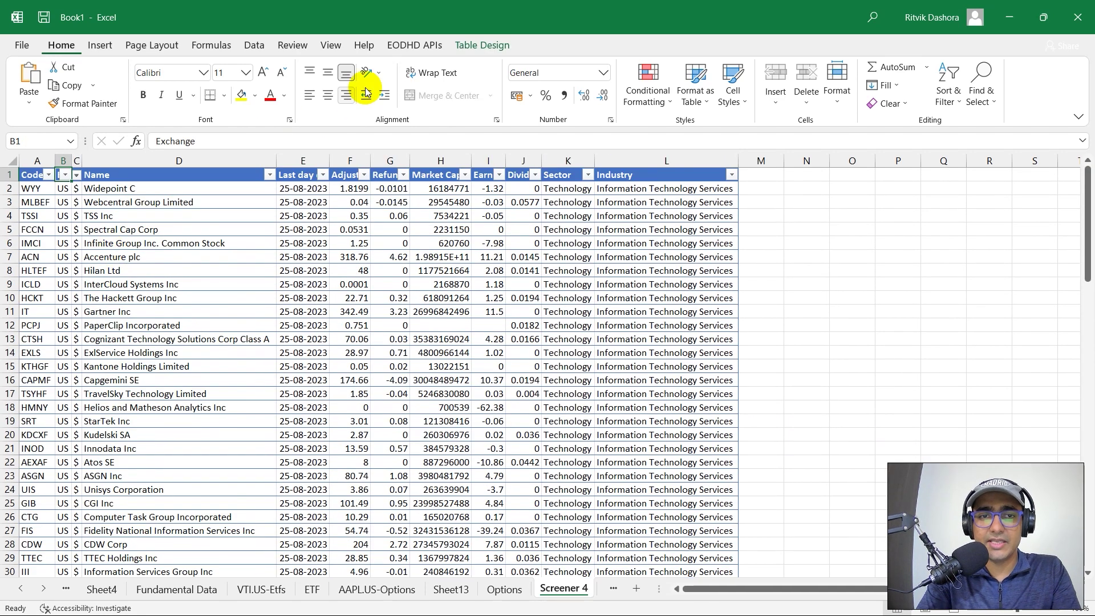
left_click(416, 47)
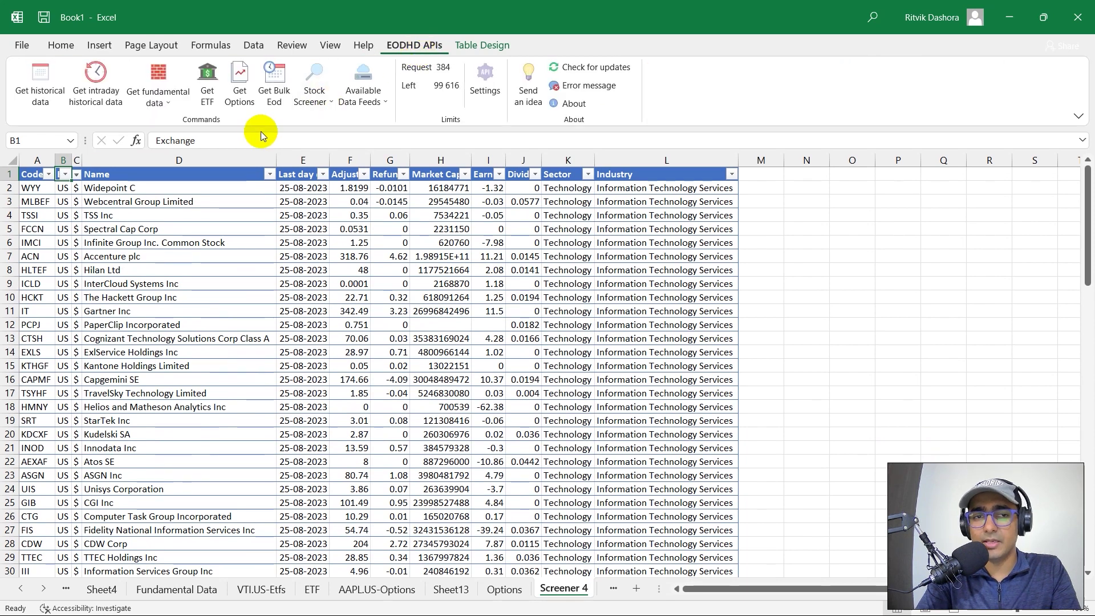
left_click(318, 103)
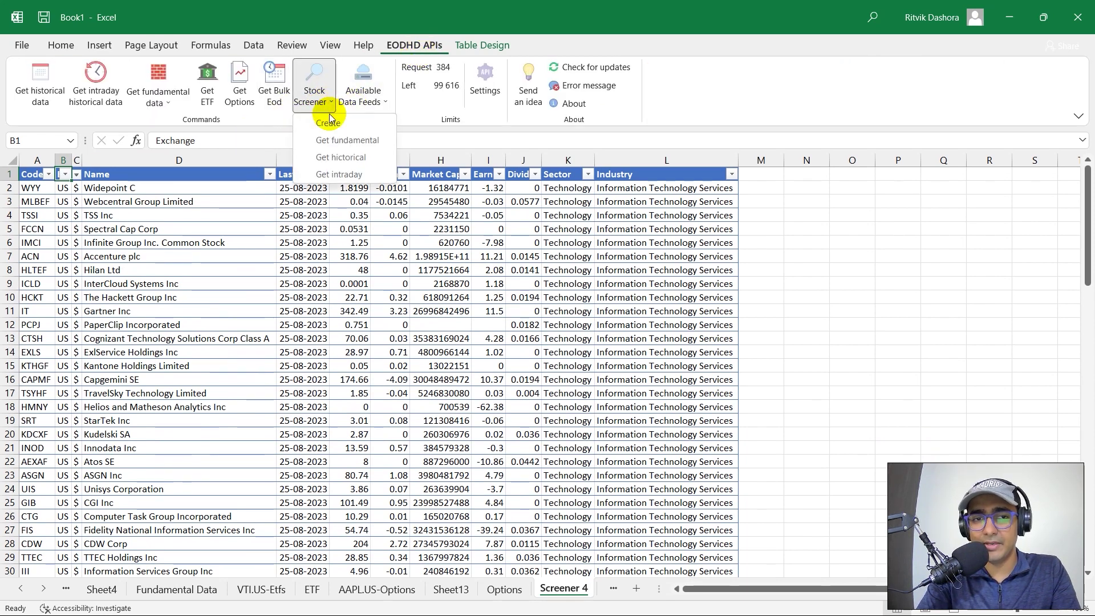
left_click(336, 138)
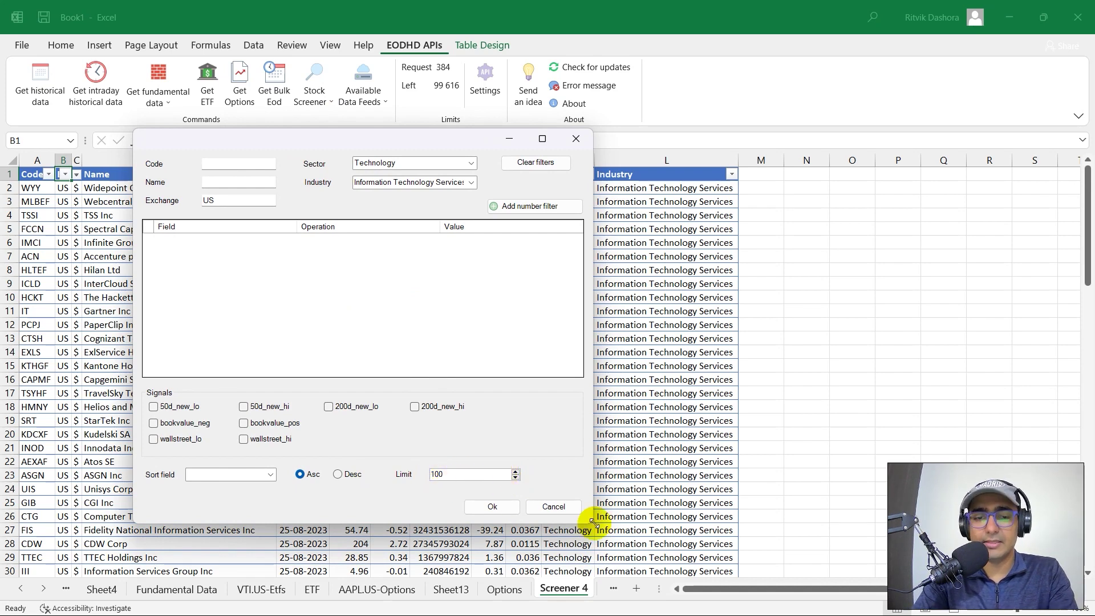
left_click(556, 511)
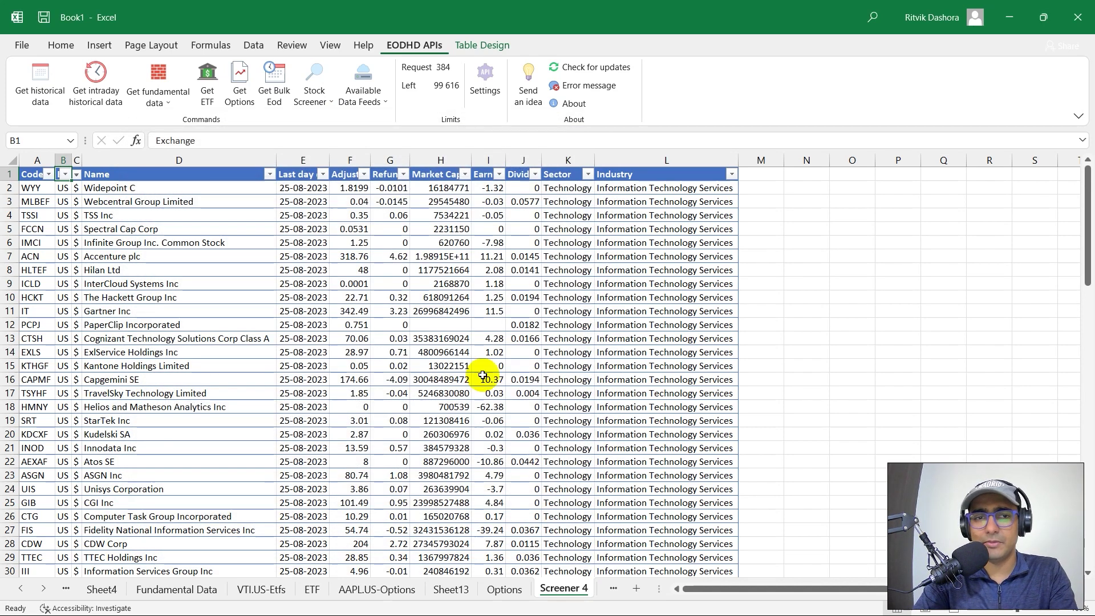
left_click(361, 107)
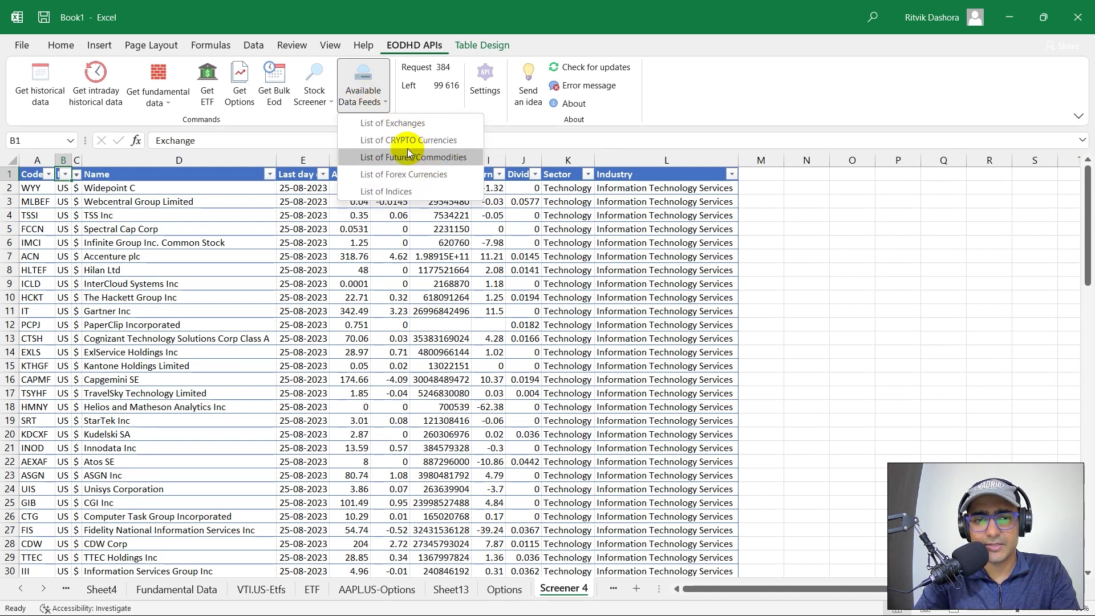
left_click(517, 247)
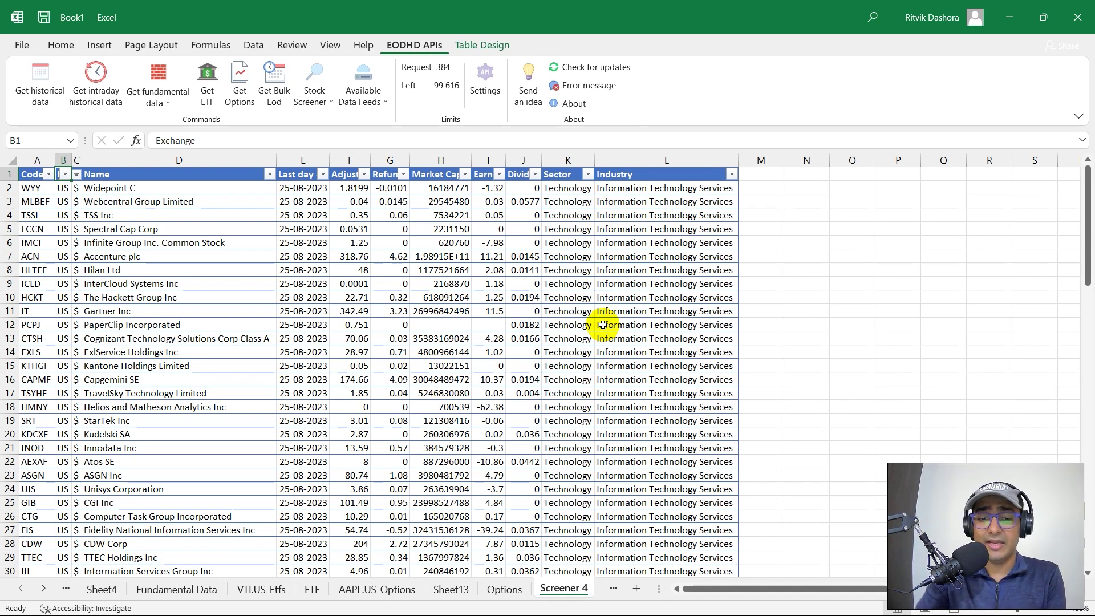
left_click(497, 591)
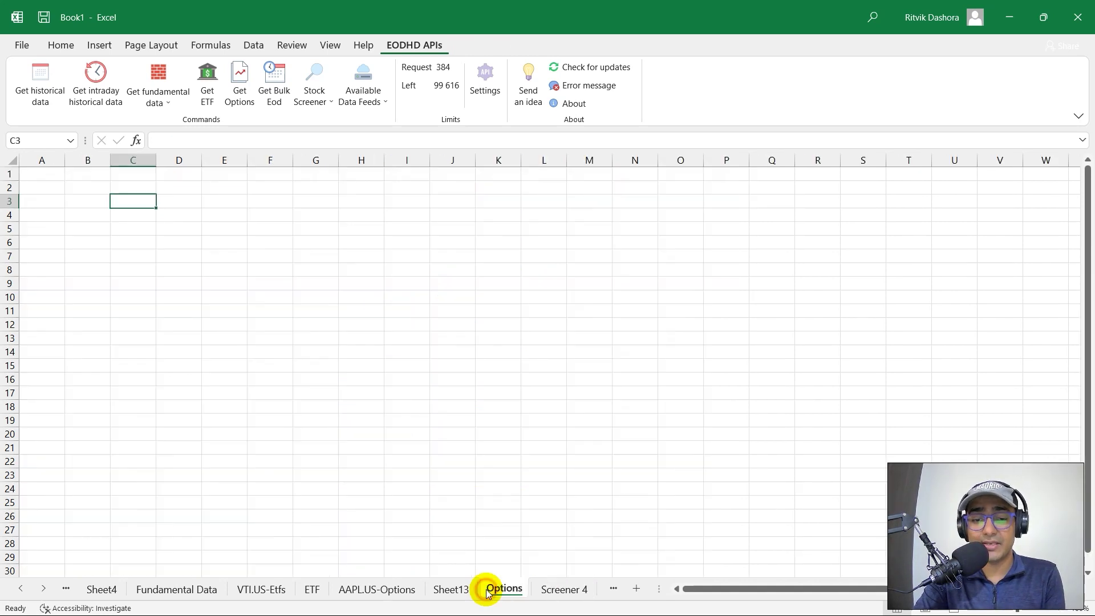
Look over the AAPL.US-Options and VTI.US-Etfs sheets, then return to Fundamental Data's top.
left_click(403, 593)
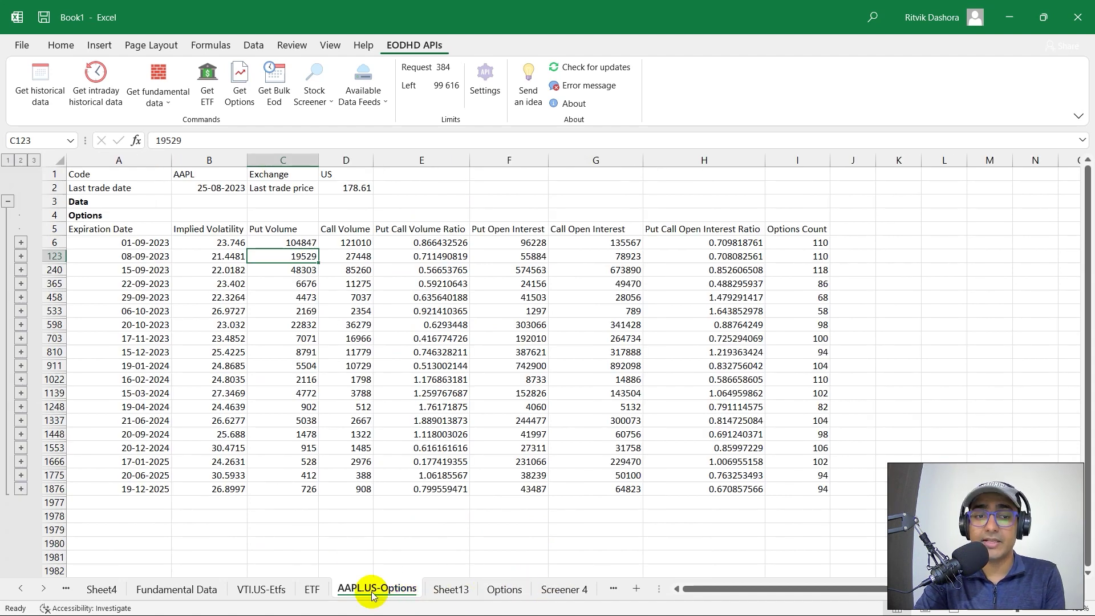
left_click(266, 588)
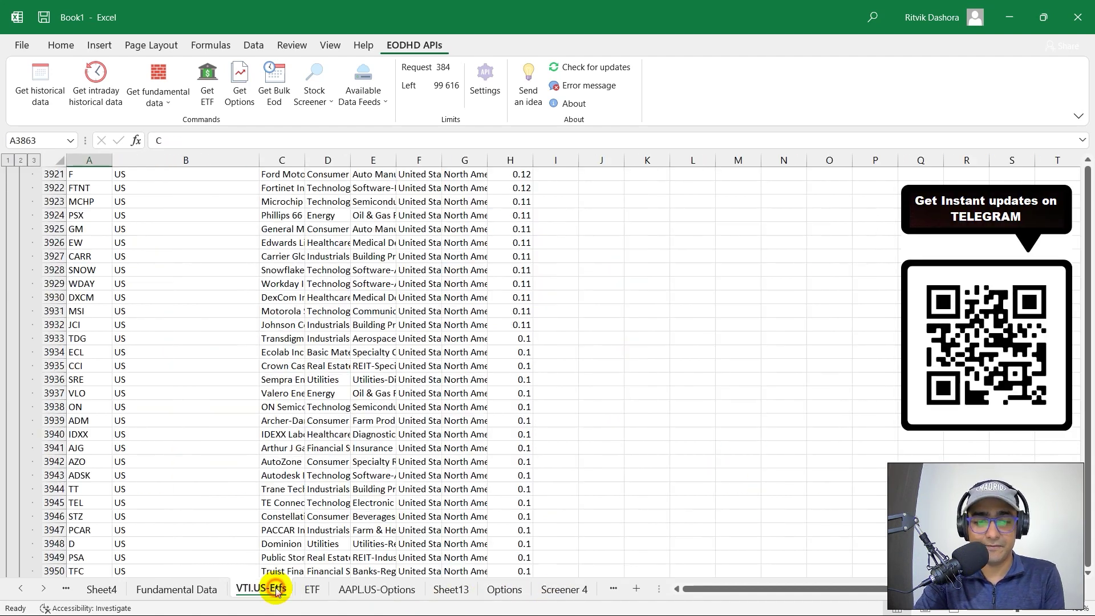
left_click(179, 593)
scroll(286, 362, "up", 20)
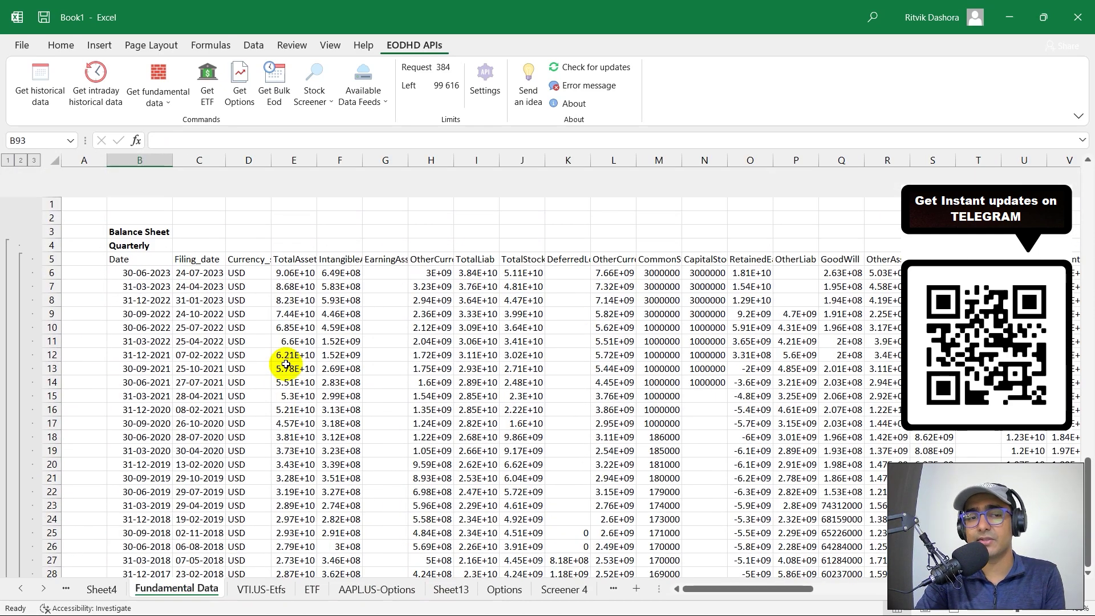